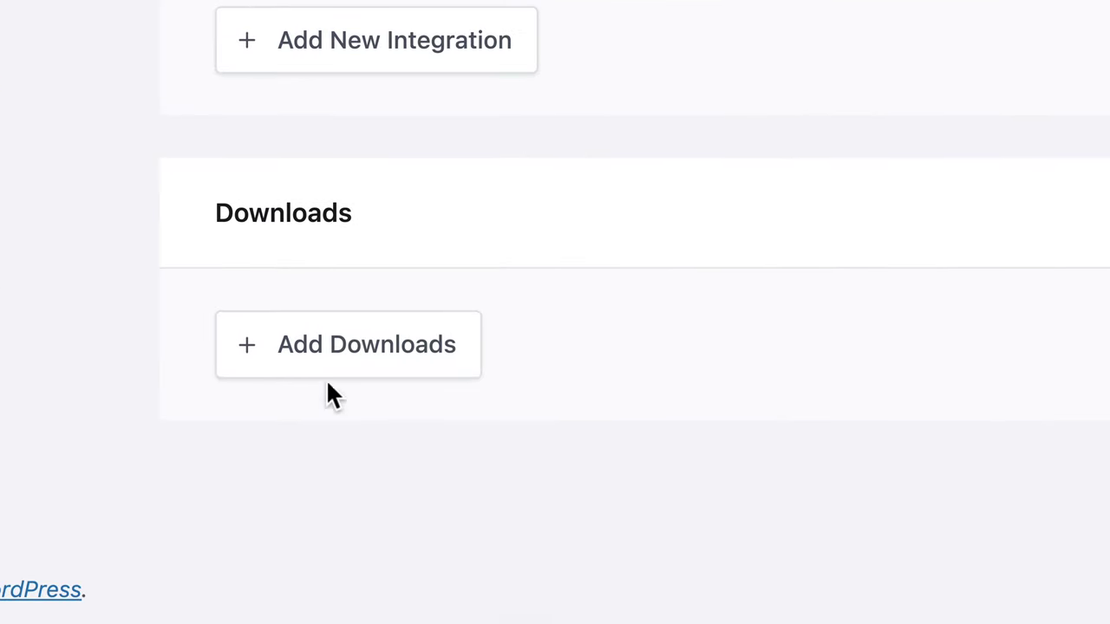
# - Review the External Link download form's Link Name and Link URL fields
pyautogui.click(330, 366)
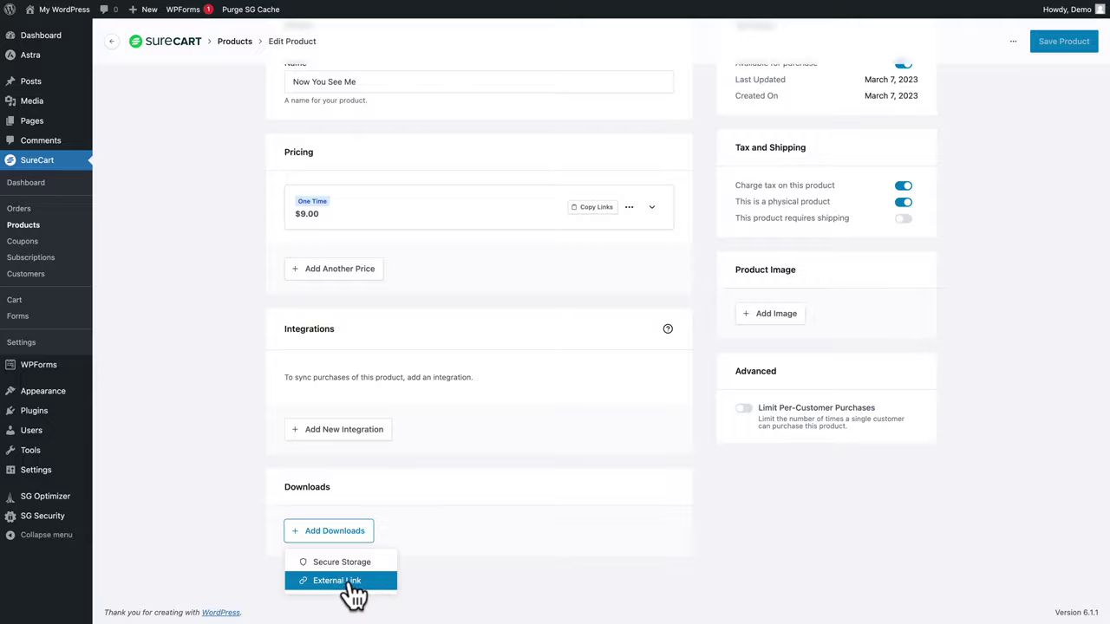
pyautogui.click(347, 581)
pyautogui.moveTo(422, 260); pyautogui.dragTo(496, 278)
pyautogui.moveTo(430, 321); pyautogui.dragTo(483, 328)
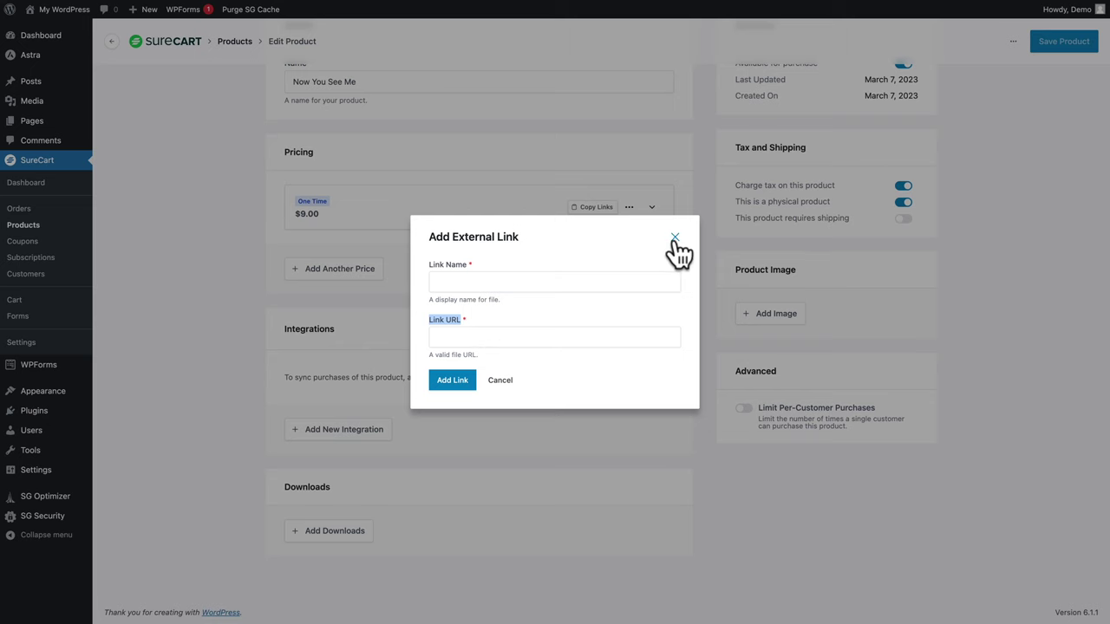
# - Close the external link form unused and choose Secure Storage as the download source
pyautogui.click(675, 239)
pyautogui.click(340, 532)
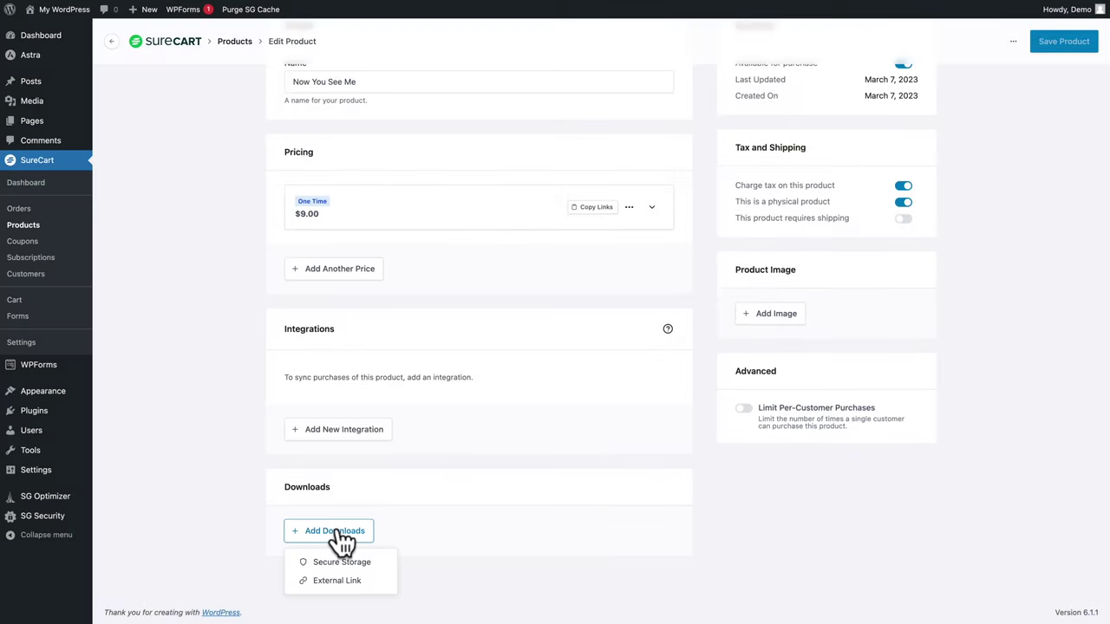
pyautogui.click(324, 564)
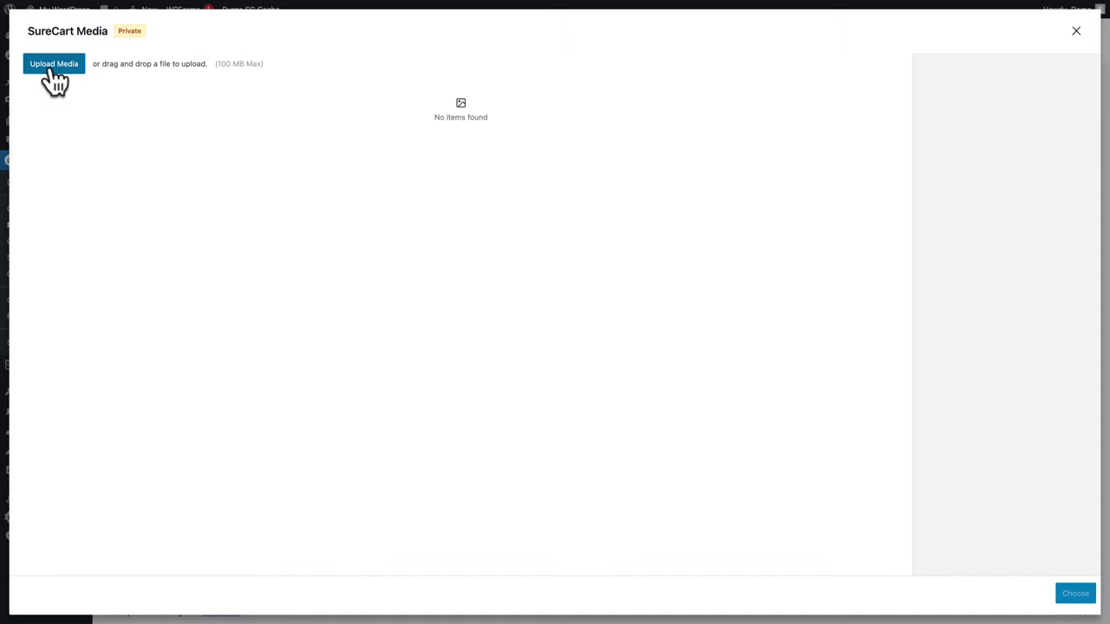
# - Upload now-you-see-me.pdf to private storage and attach it as the product download
pyautogui.click(53, 71)
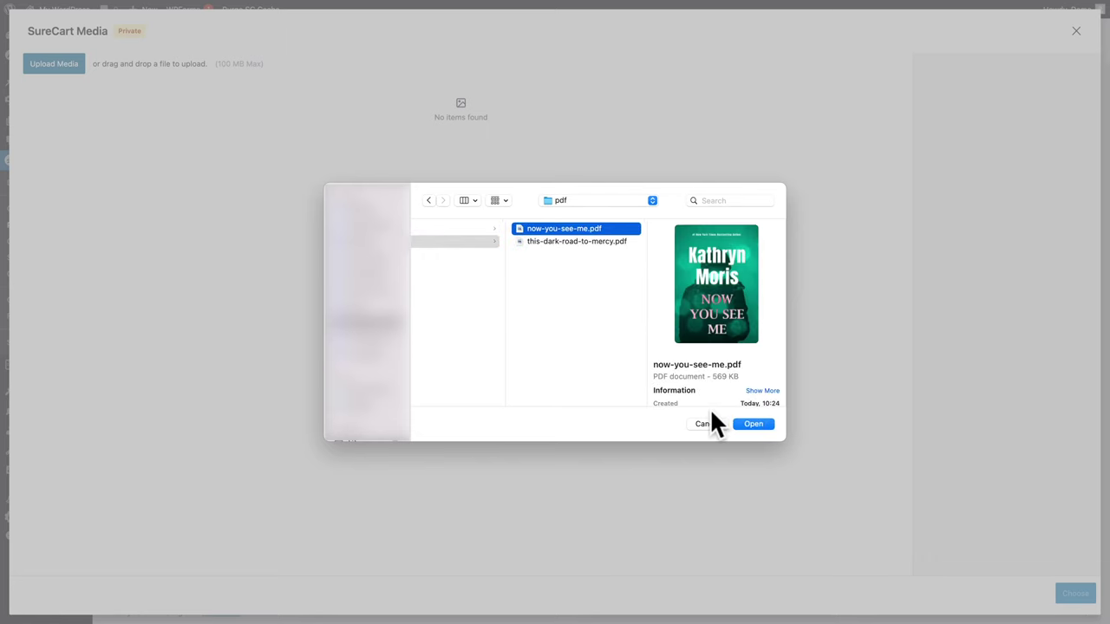
pyautogui.click(751, 424)
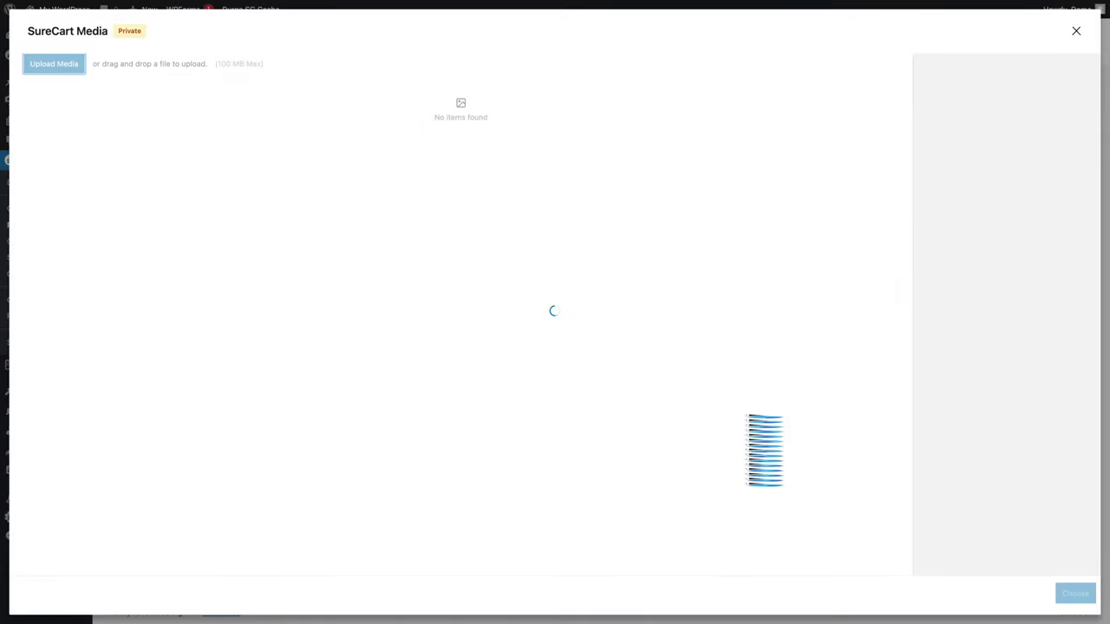
pyautogui.click(122, 140)
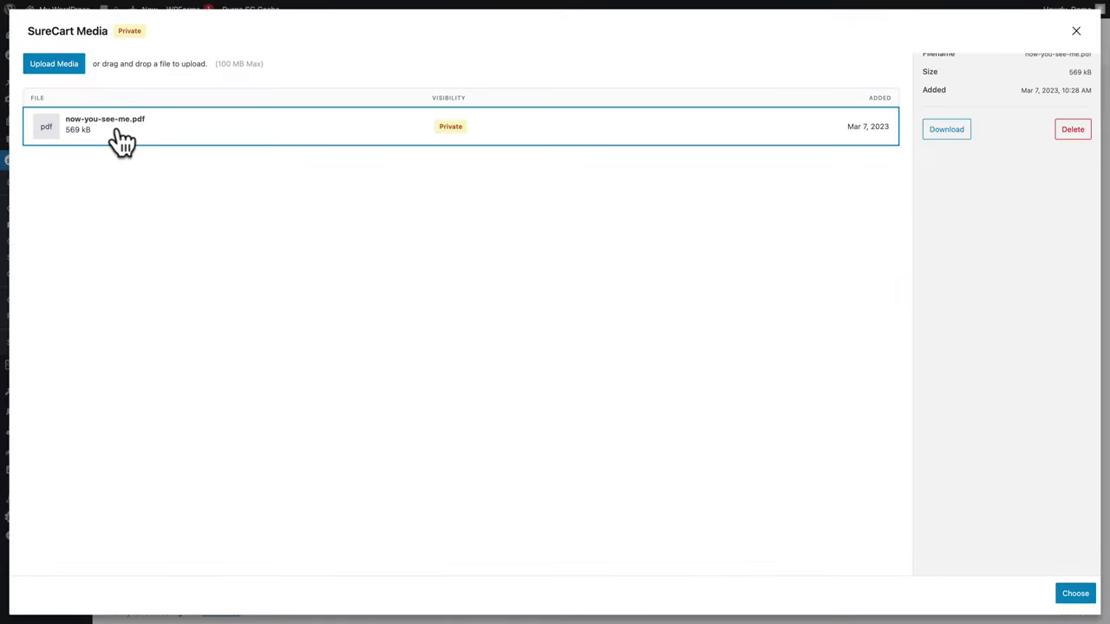
pyautogui.click(1074, 595)
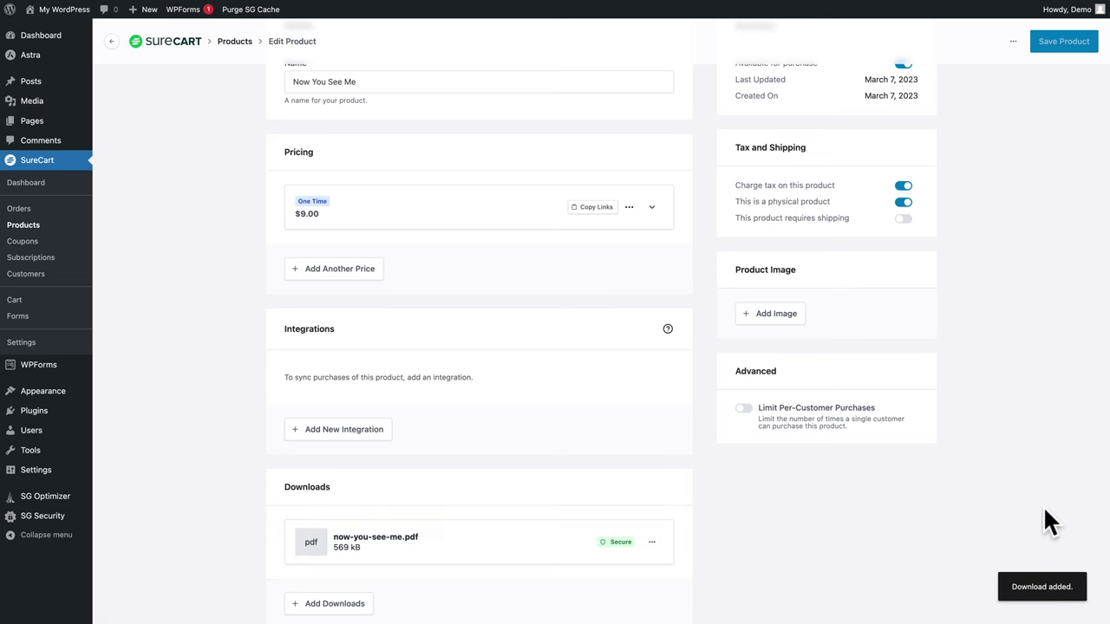
pyautogui.scroll(-2, 632, 564)
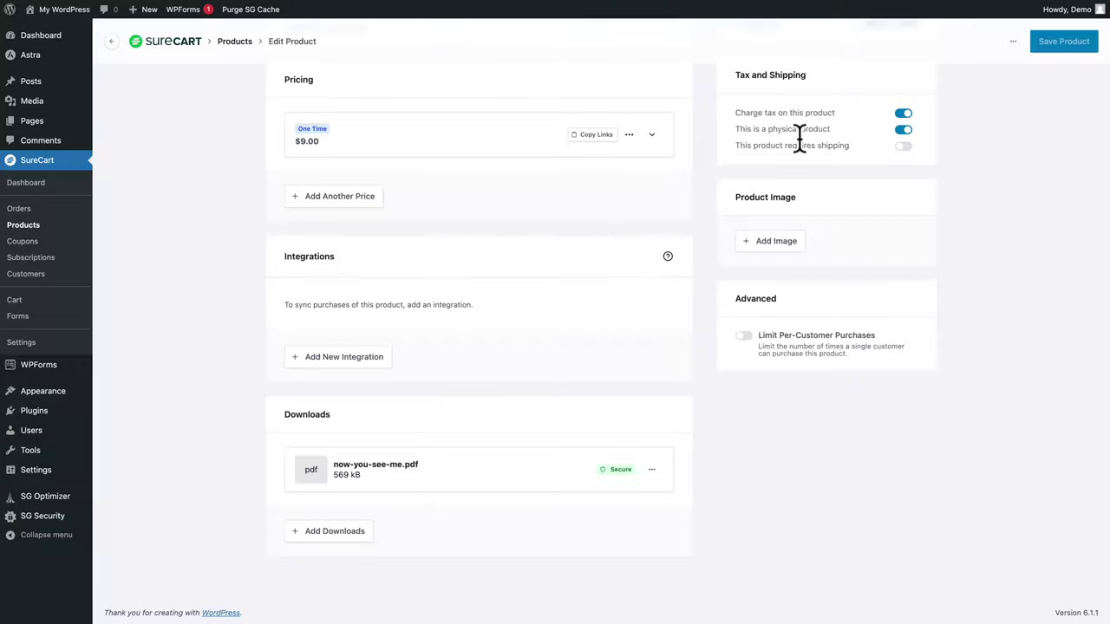
pyautogui.scroll(3, 798, 135)
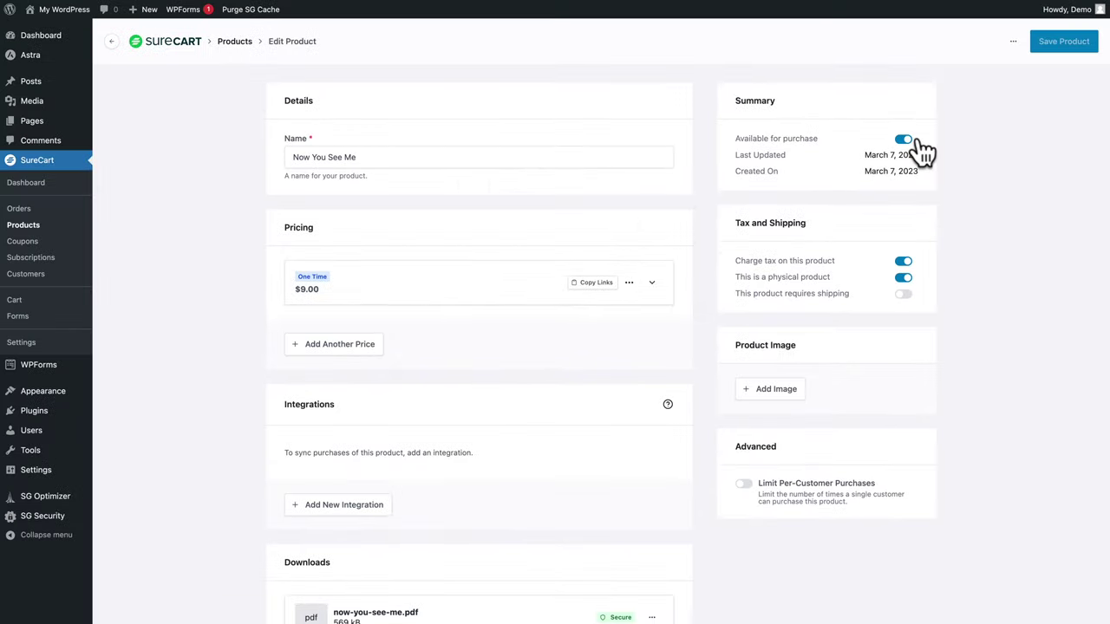
# - Switch off 'This is a physical product', keep shipping off, and open the product image library
pyautogui.scroll(-1, 826, 231)
pyautogui.scroll(-2, 826, 230)
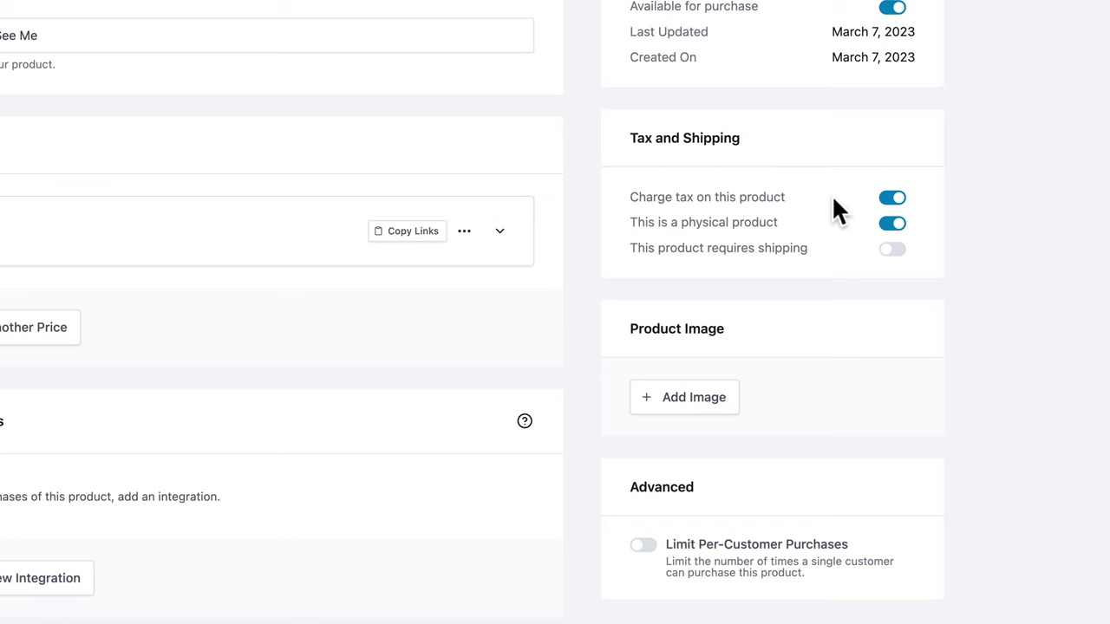
pyautogui.click(892, 226)
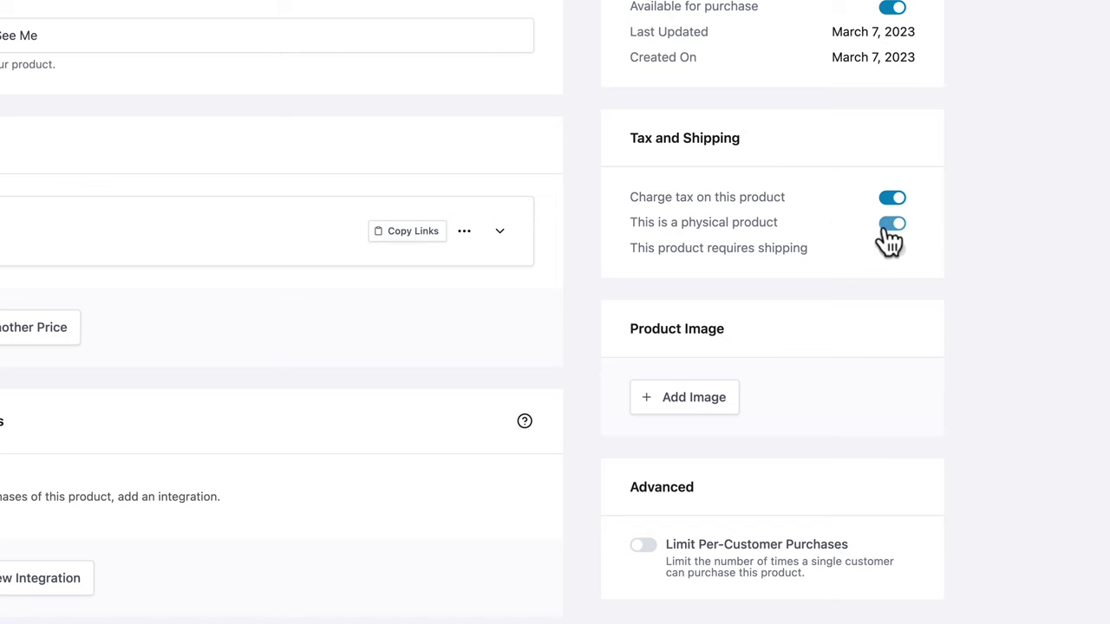
pyautogui.click(893, 227)
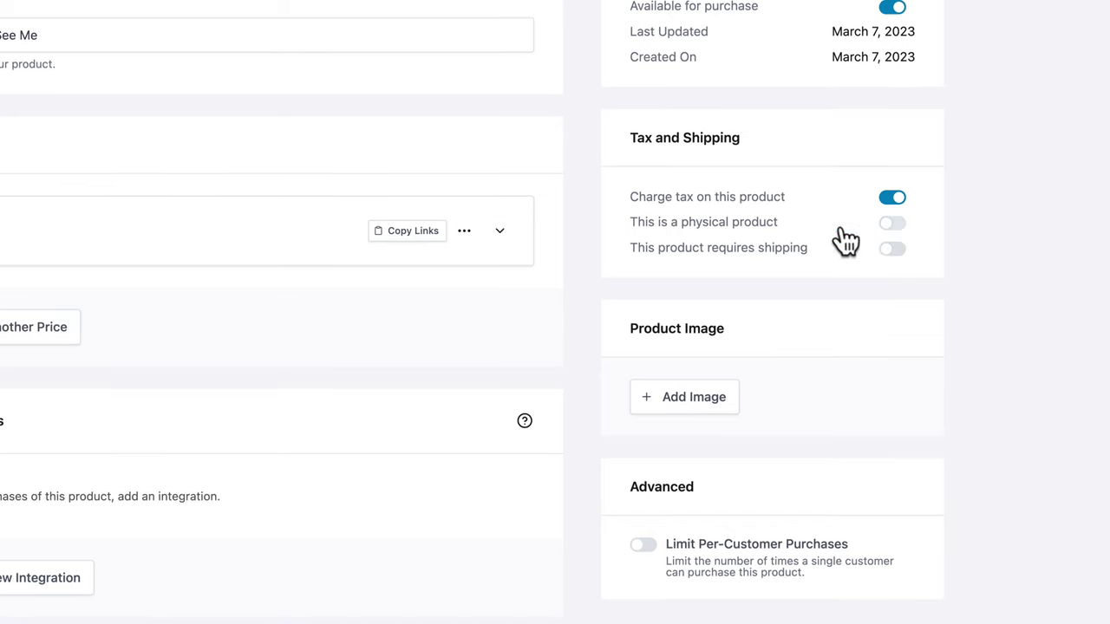
pyautogui.click(892, 251)
pyautogui.click(892, 252)
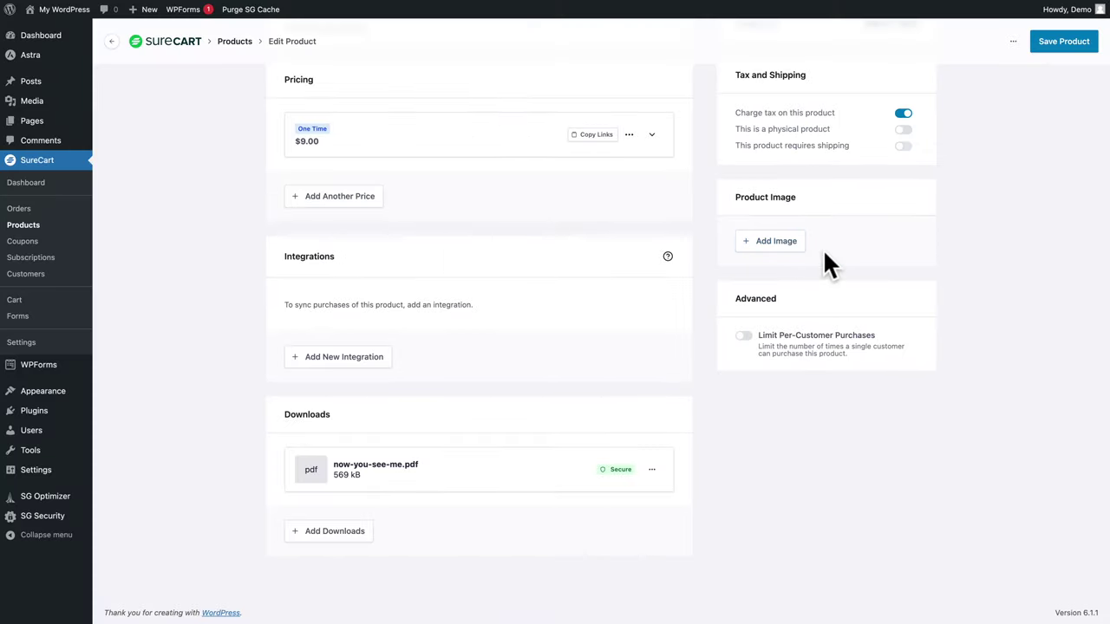
pyautogui.click(768, 241)
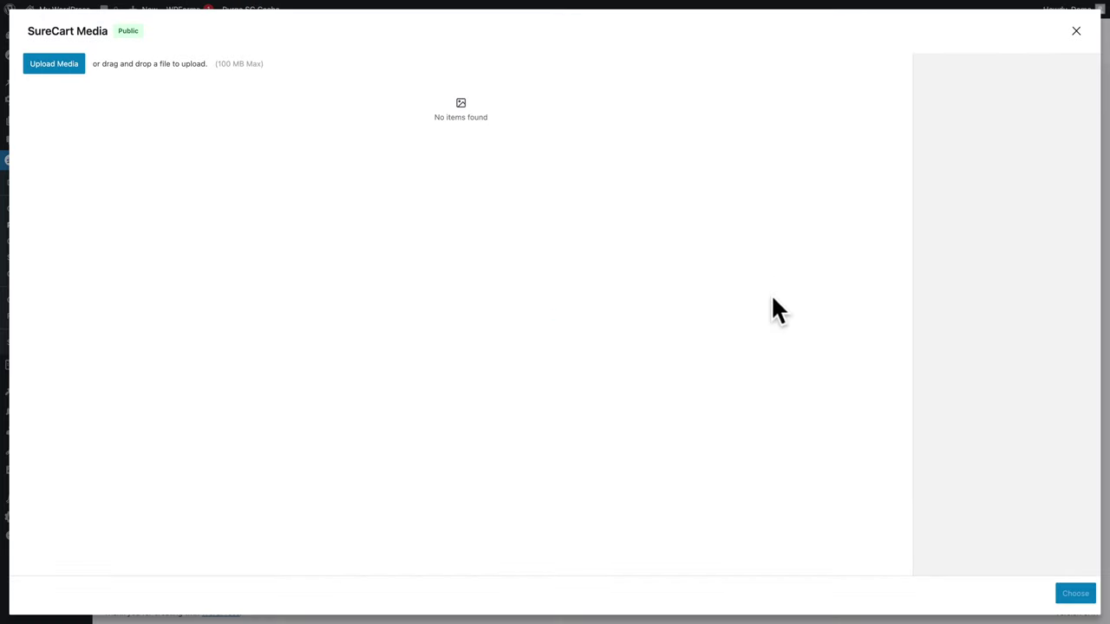
# - Upload book-cover4-200x300-1.png as the Now You See Me product image and save
pyautogui.click(35, 64)
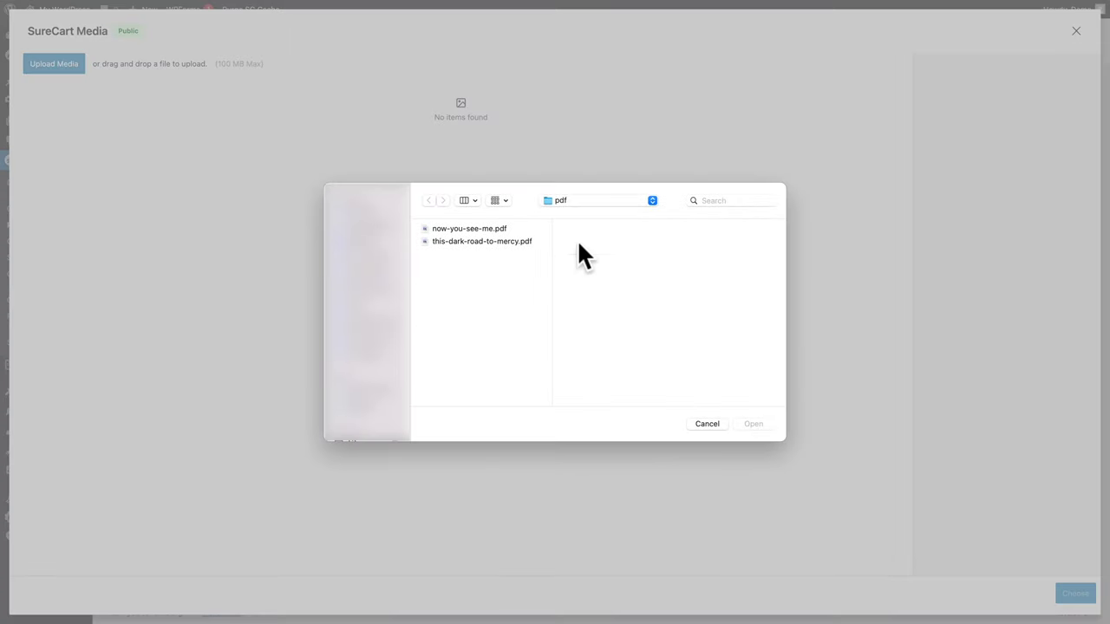
pyautogui.click(707, 227)
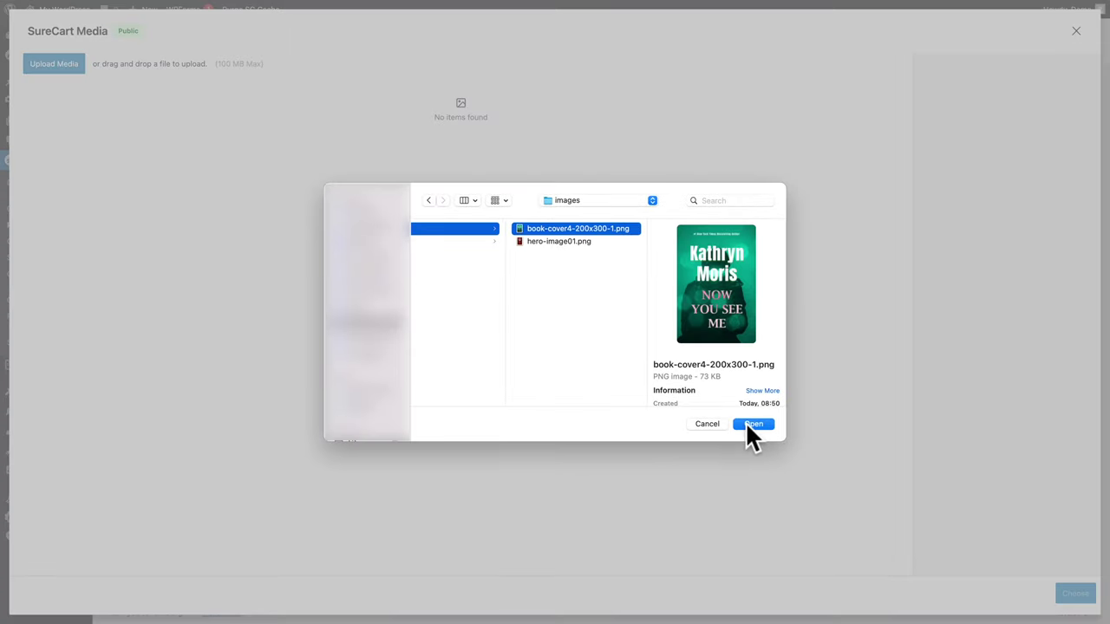
pyautogui.click(747, 425)
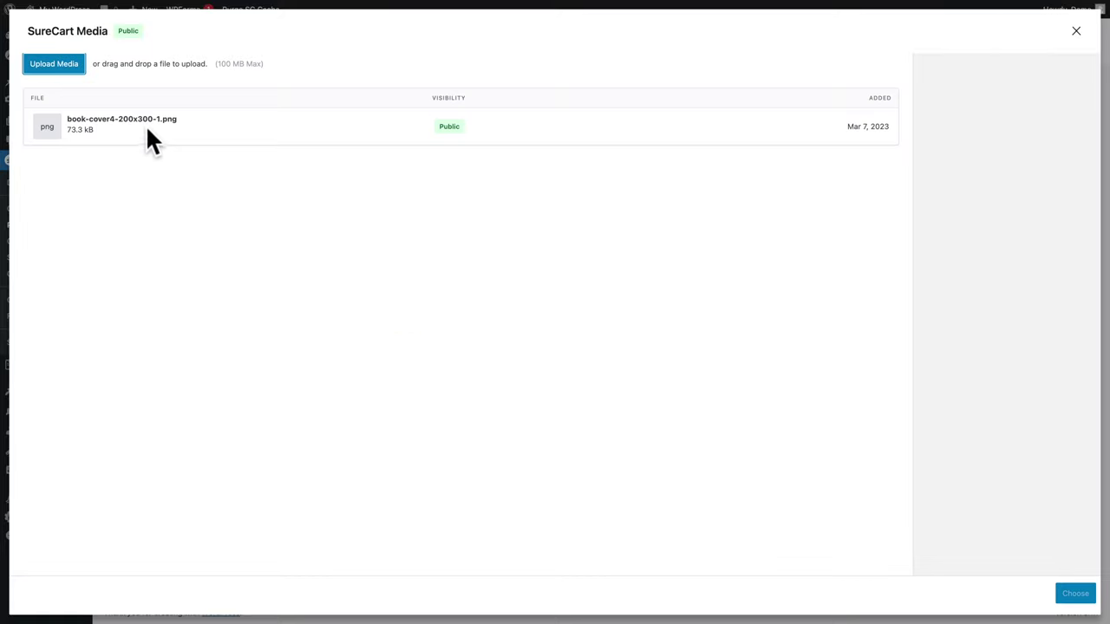
pyautogui.click(146, 131)
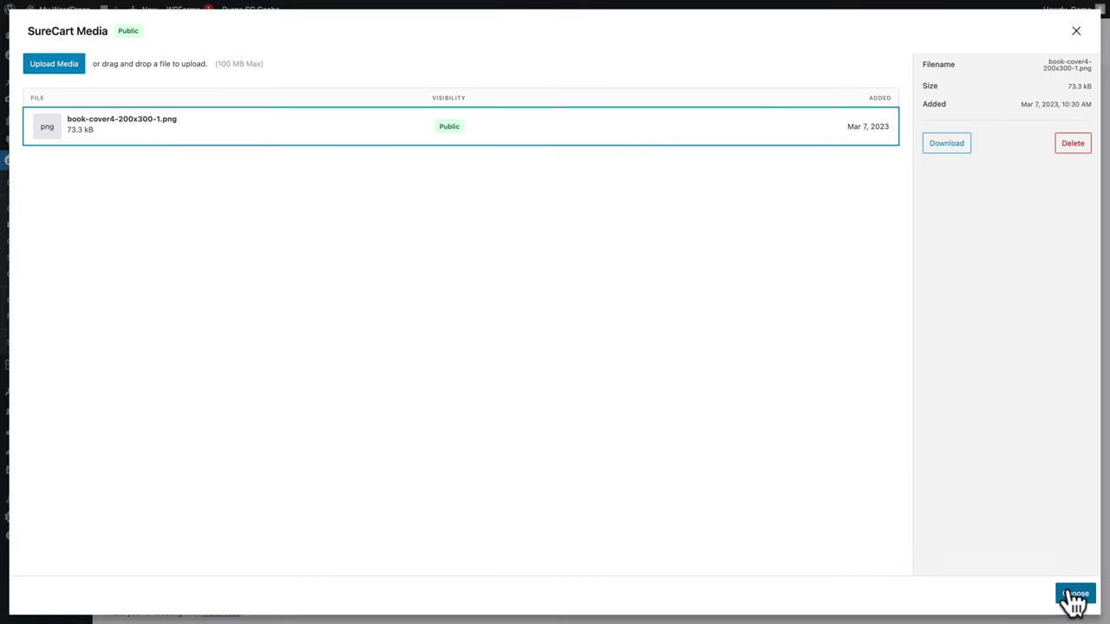
pyautogui.click(1072, 595)
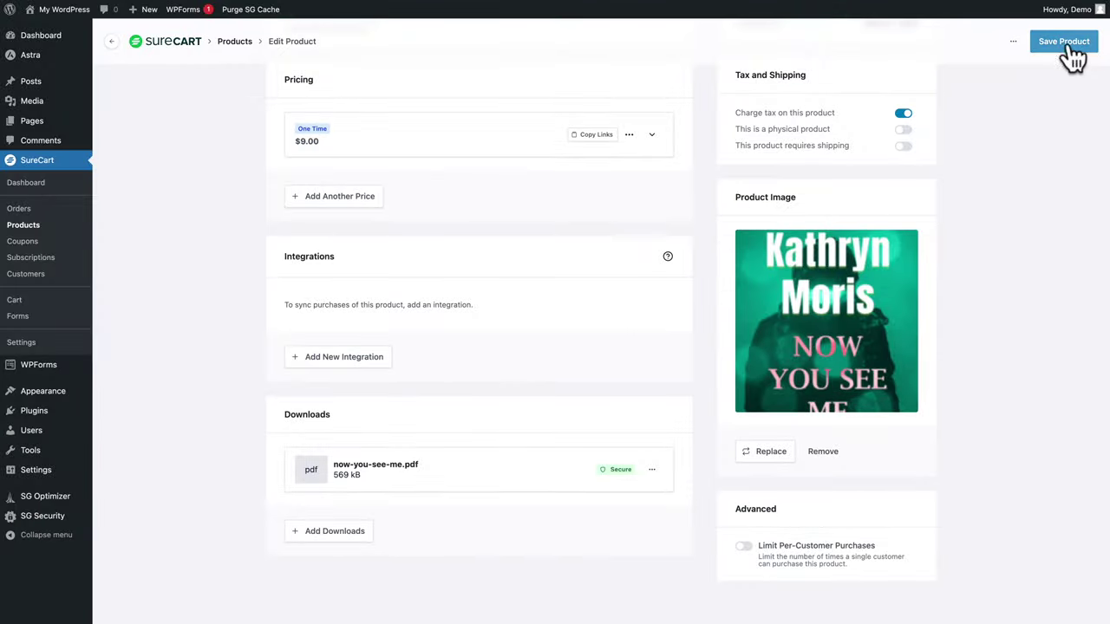
pyautogui.click(1067, 44)
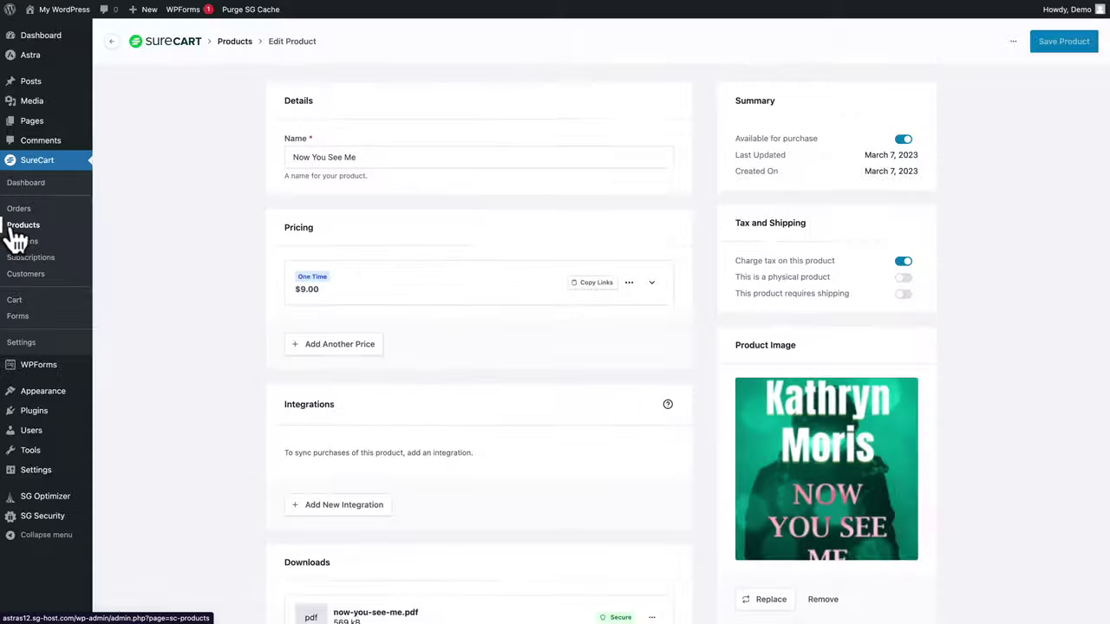
# - Create a new product named 'This Dark Road To Mercy'
pyautogui.click(17, 239)
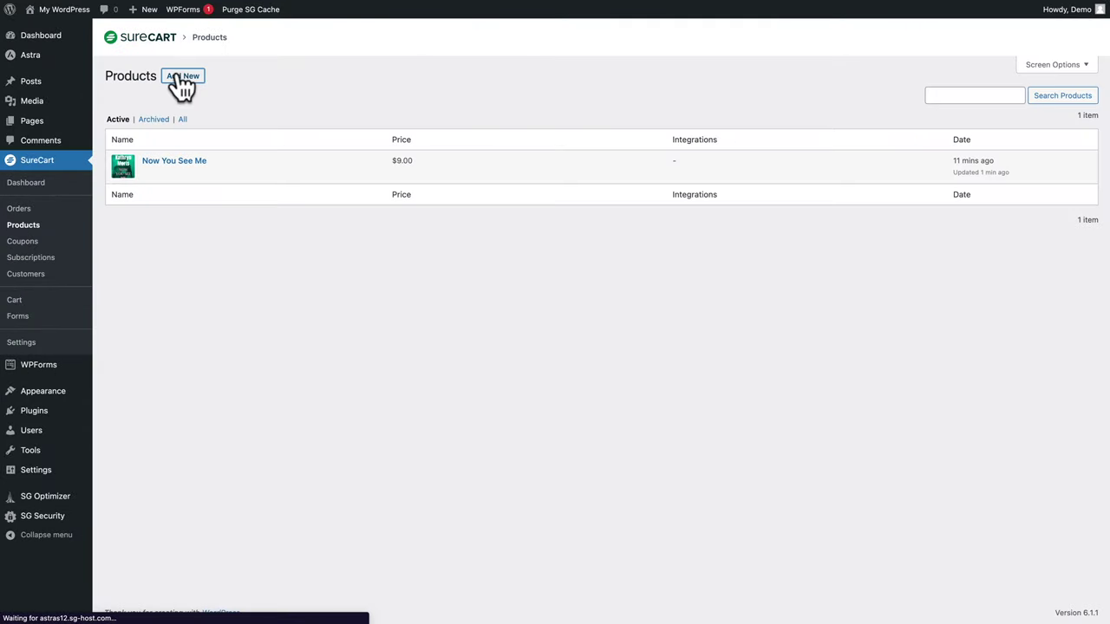
pyautogui.click(182, 77)
pyautogui.write('This Dark Road To Mercy')
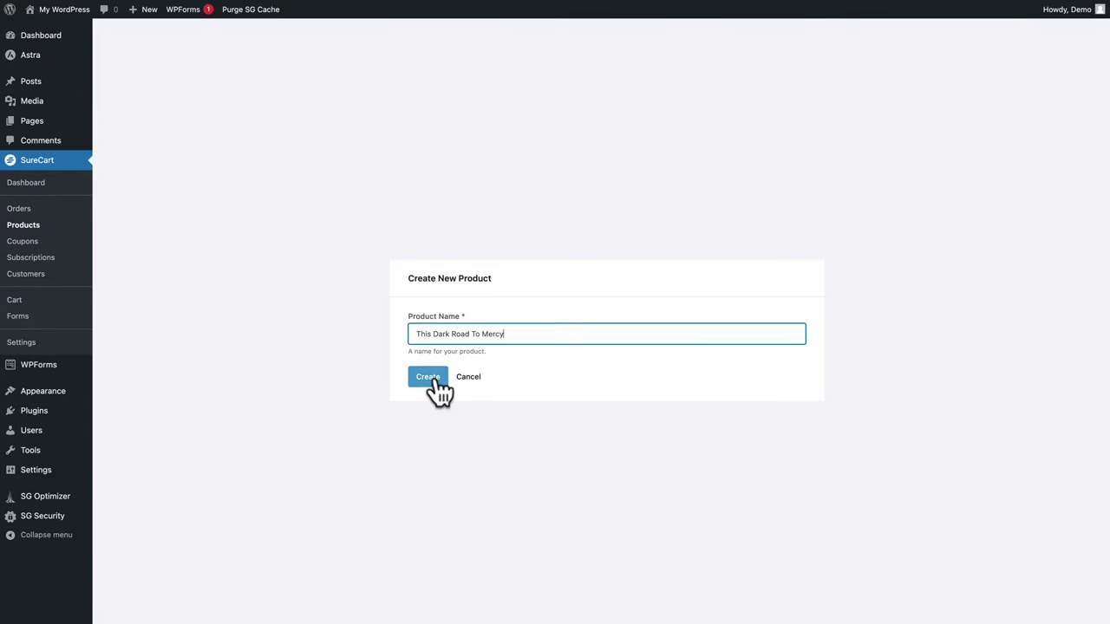
pyautogui.click(428, 377)
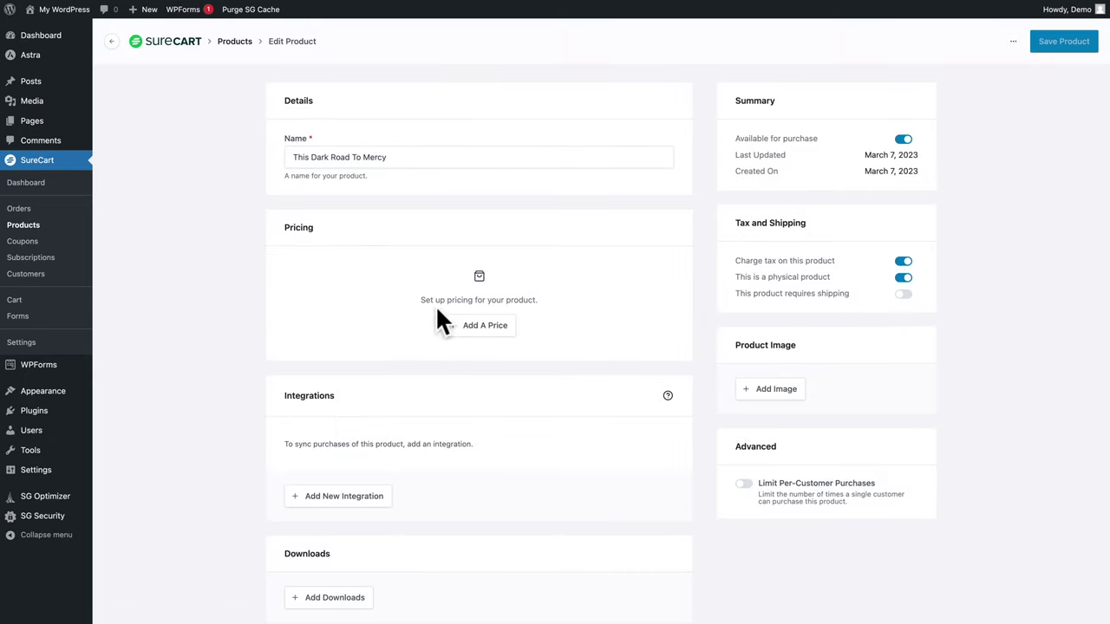
# - Add a one-time $12.00 price with tax included and bring up the download source choices
pyautogui.click(468, 325)
pyautogui.click(416, 302)
pyautogui.write('12')
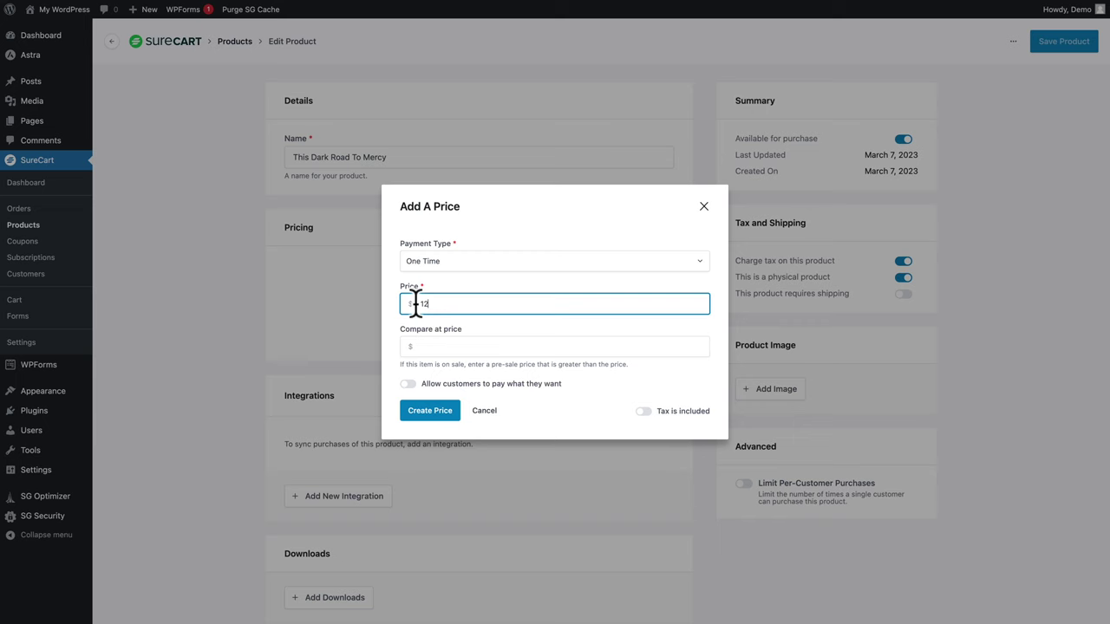
pyautogui.click(644, 413)
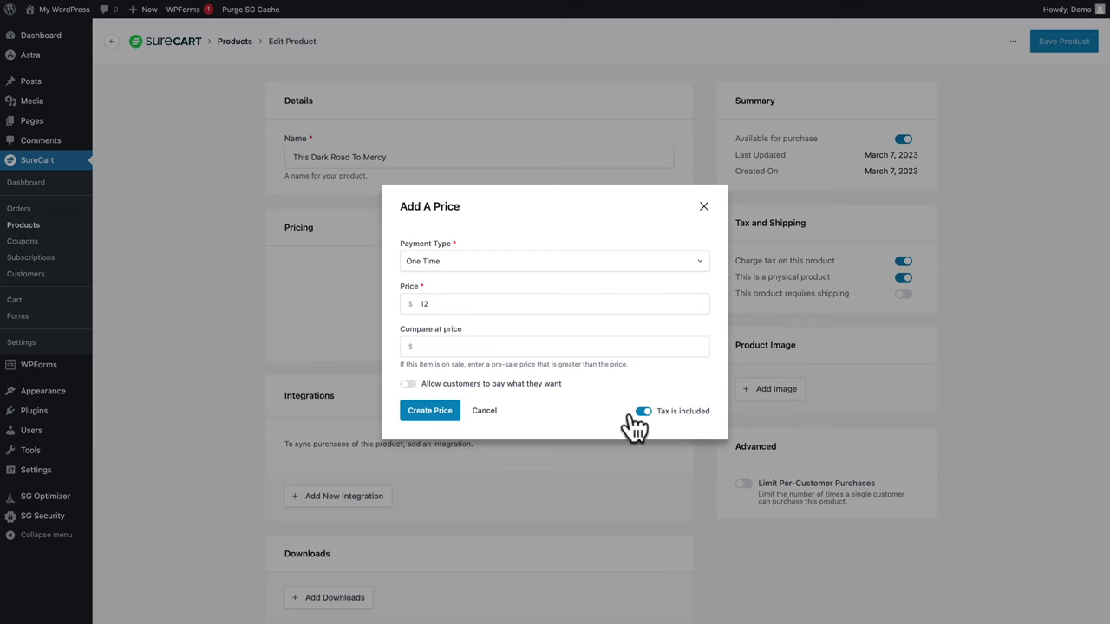
pyautogui.click(441, 413)
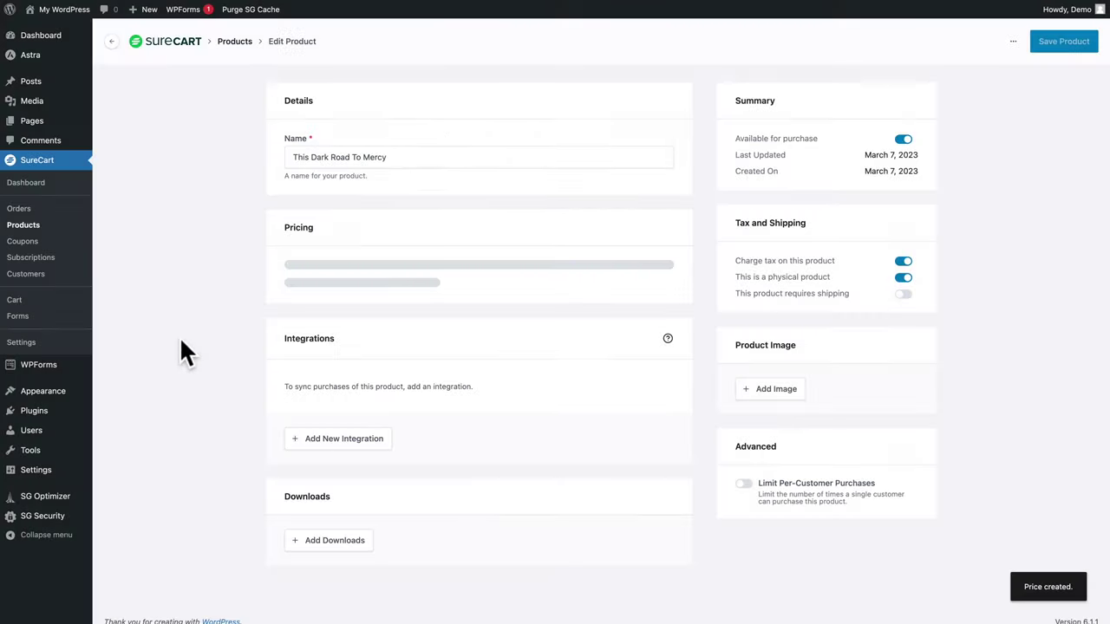
pyautogui.scroll(-2, 327, 536)
pyautogui.click(330, 533)
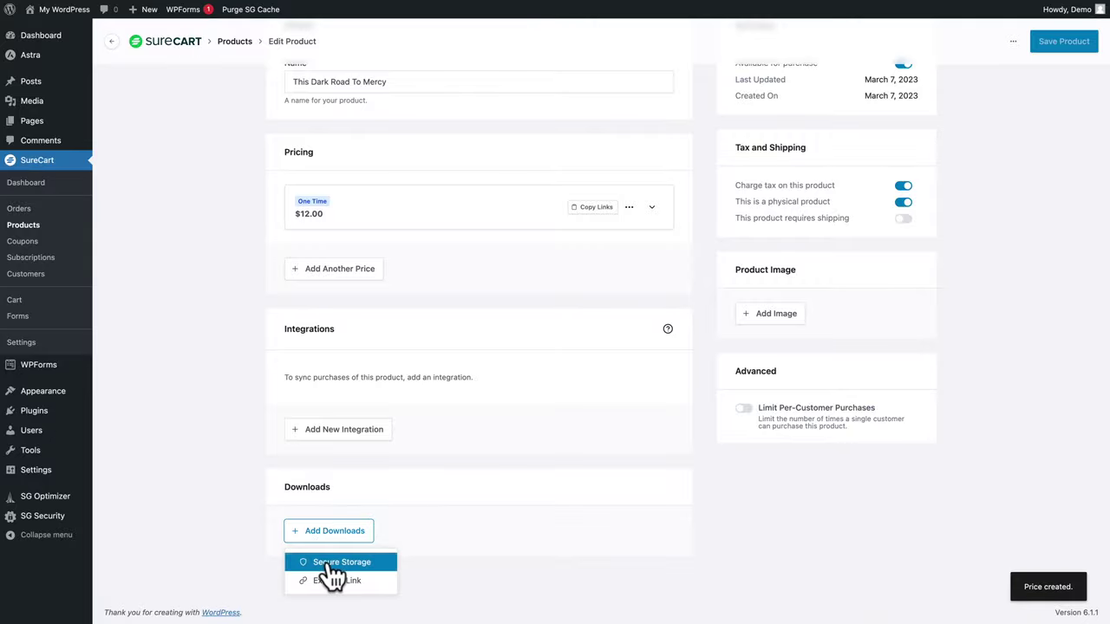
# - Attach this-dark-road-to-mercy.pdf as a secure download and switch off the physical product setting
pyautogui.click(335, 562)
pyautogui.click(63, 63)
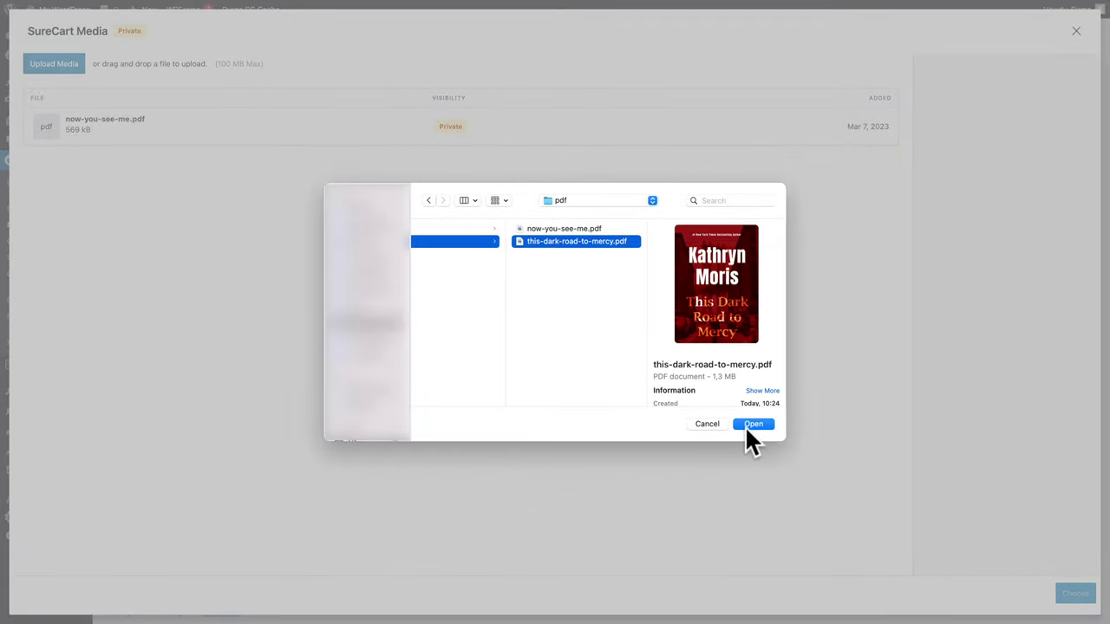
pyautogui.click(751, 424)
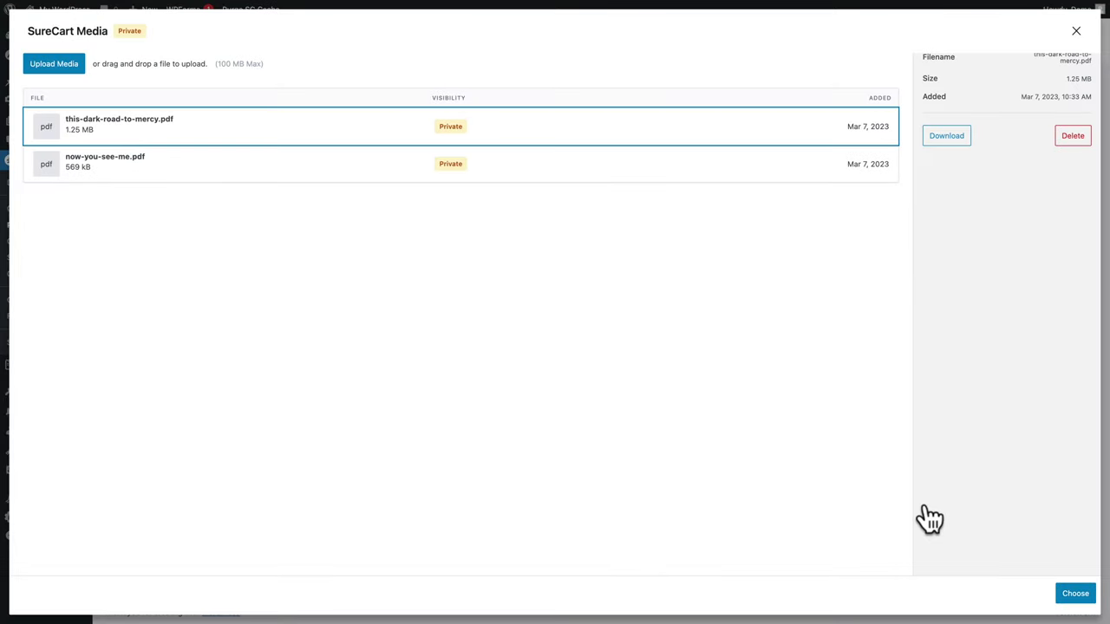
pyautogui.click(1075, 594)
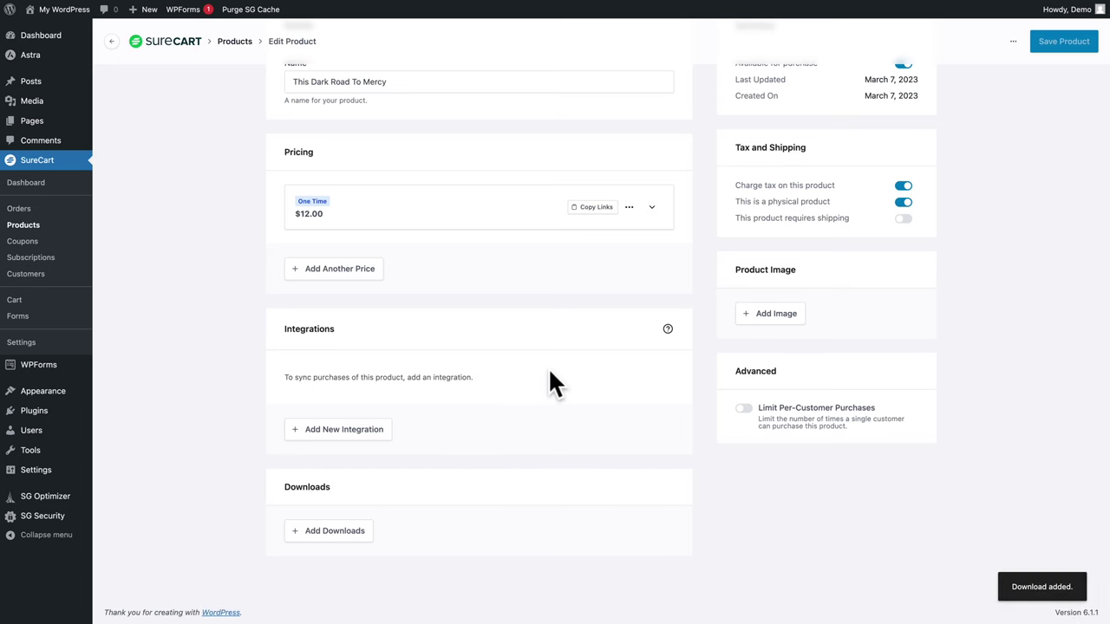
pyautogui.click(903, 277)
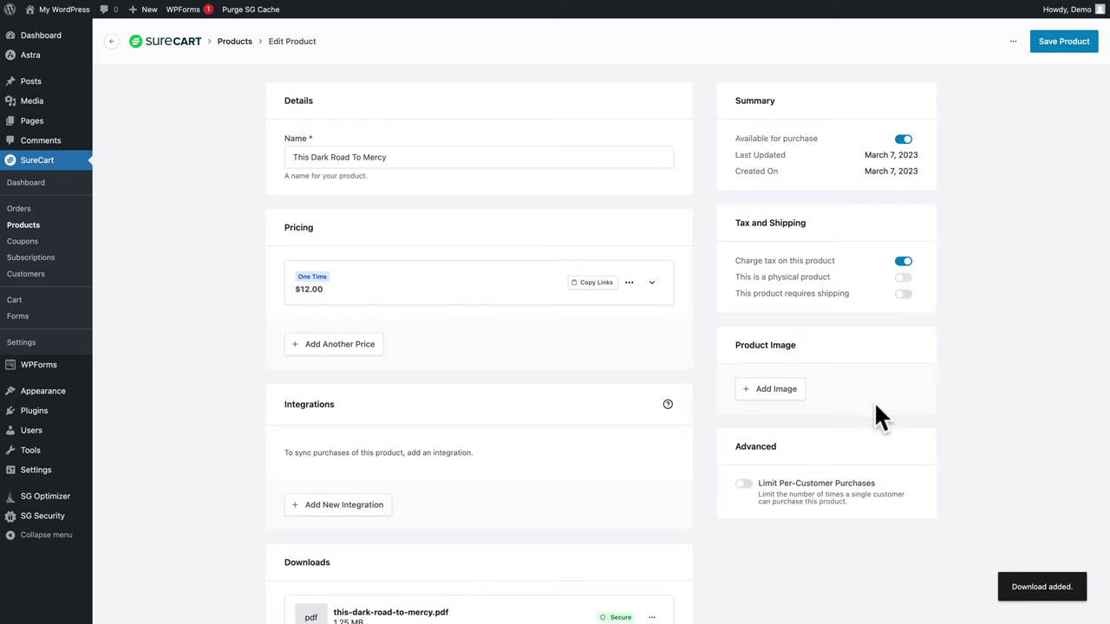
# - Upload hero-image01.png as This Dark Road To Mercy's cover image and save the product
pyautogui.click(776, 390)
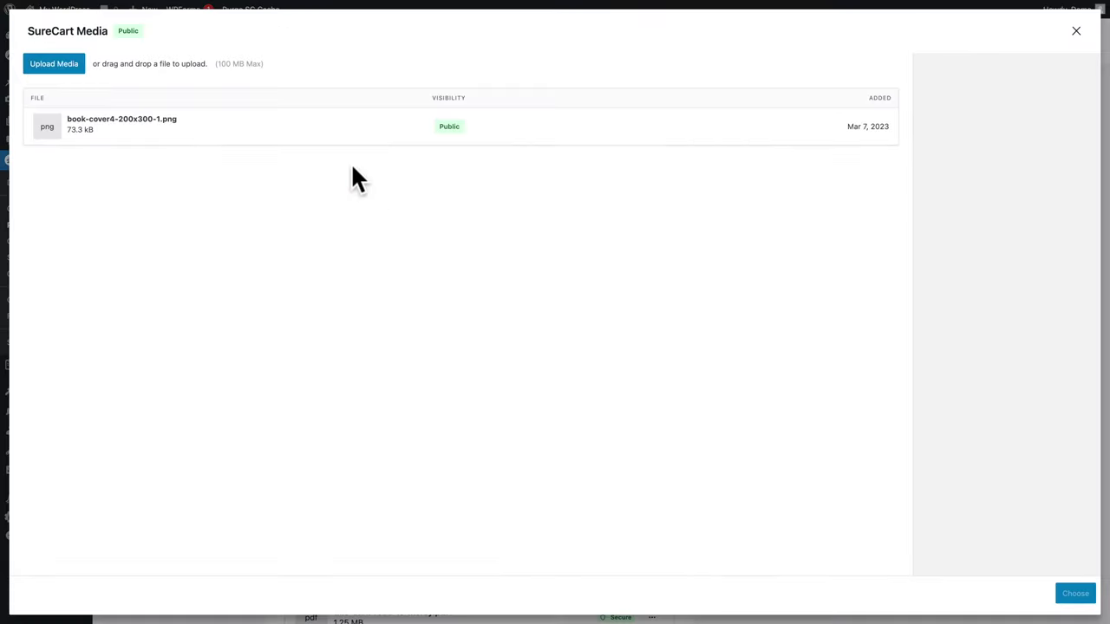
pyautogui.click(54, 64)
pyautogui.click(588, 240)
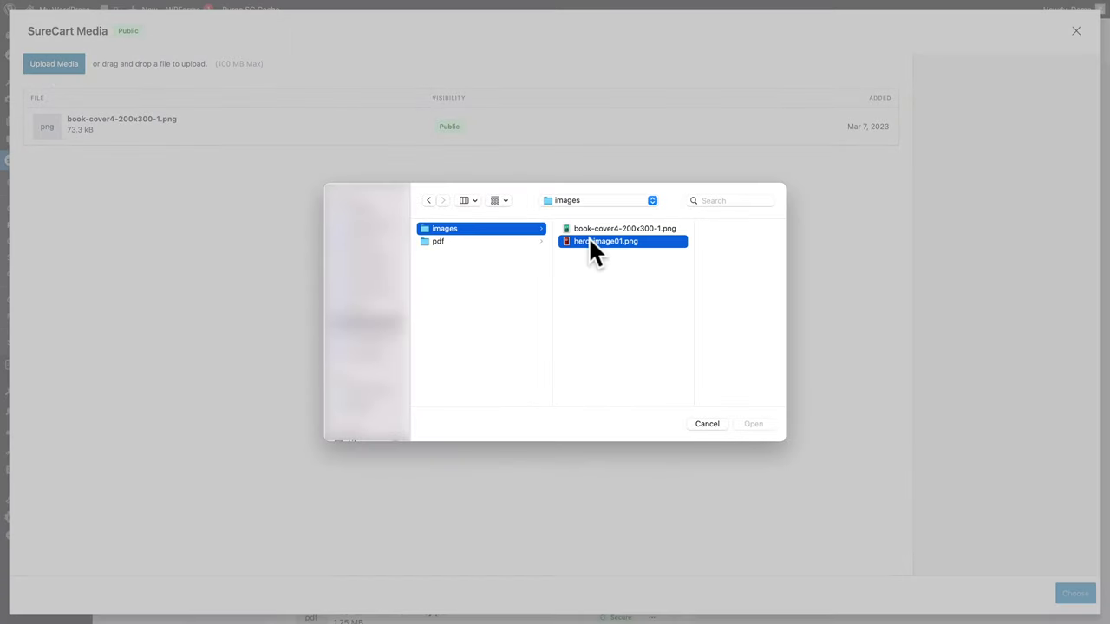
pyautogui.click(753, 424)
pyautogui.click(141, 136)
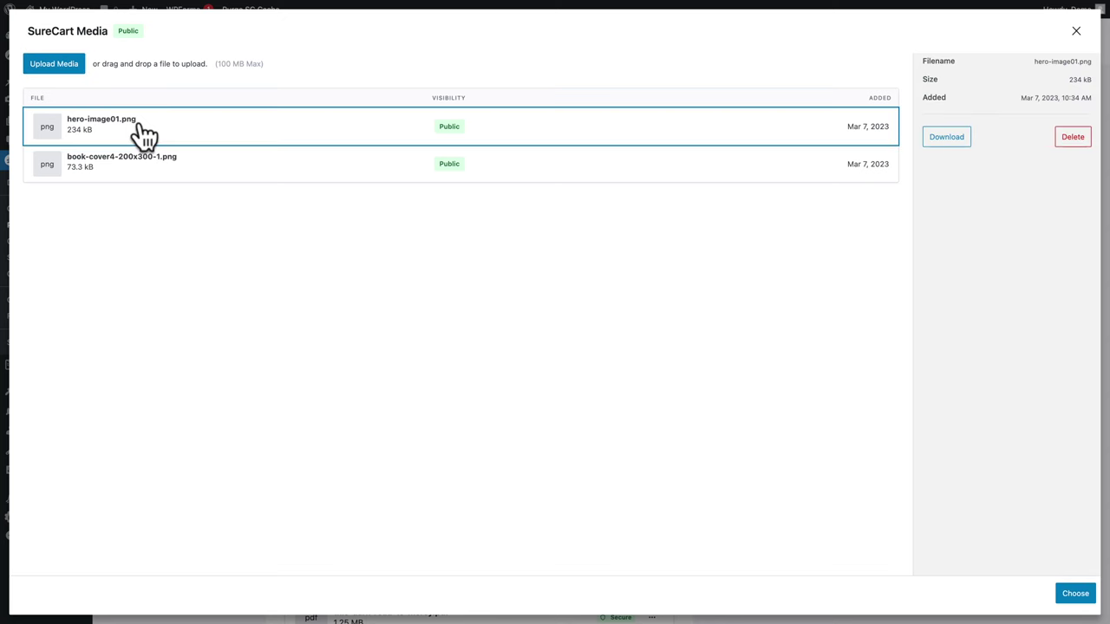
pyautogui.click(1070, 594)
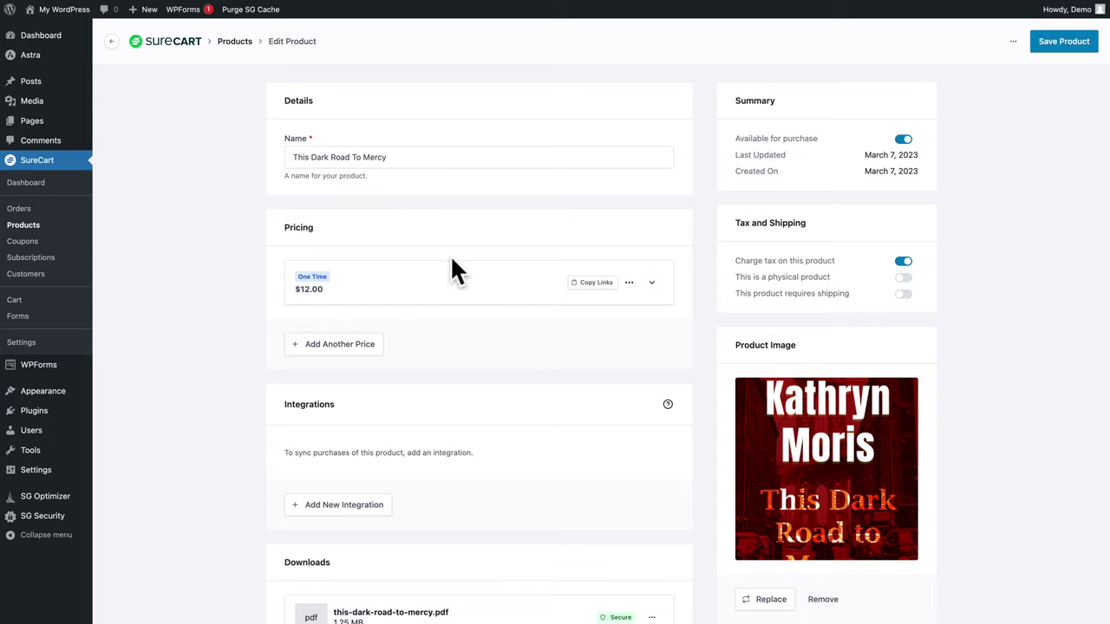
pyautogui.click(1050, 38)
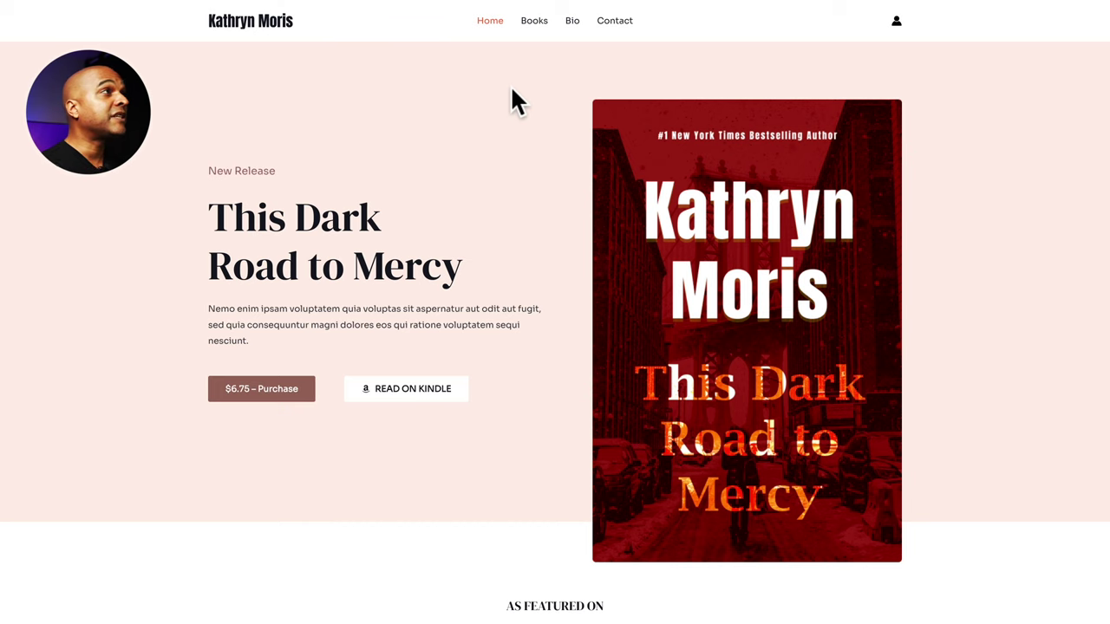
# - Scroll the author homepage, then go to the Books page from the top navigation
pyautogui.scroll(-5, 499, 163)
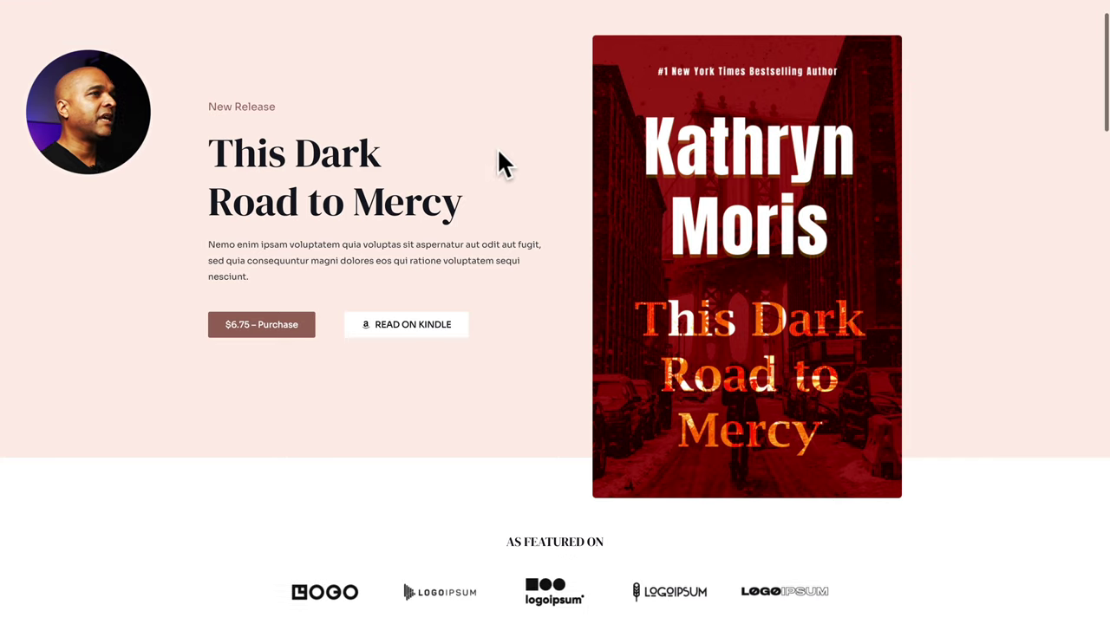
pyautogui.scroll(-7, 499, 152)
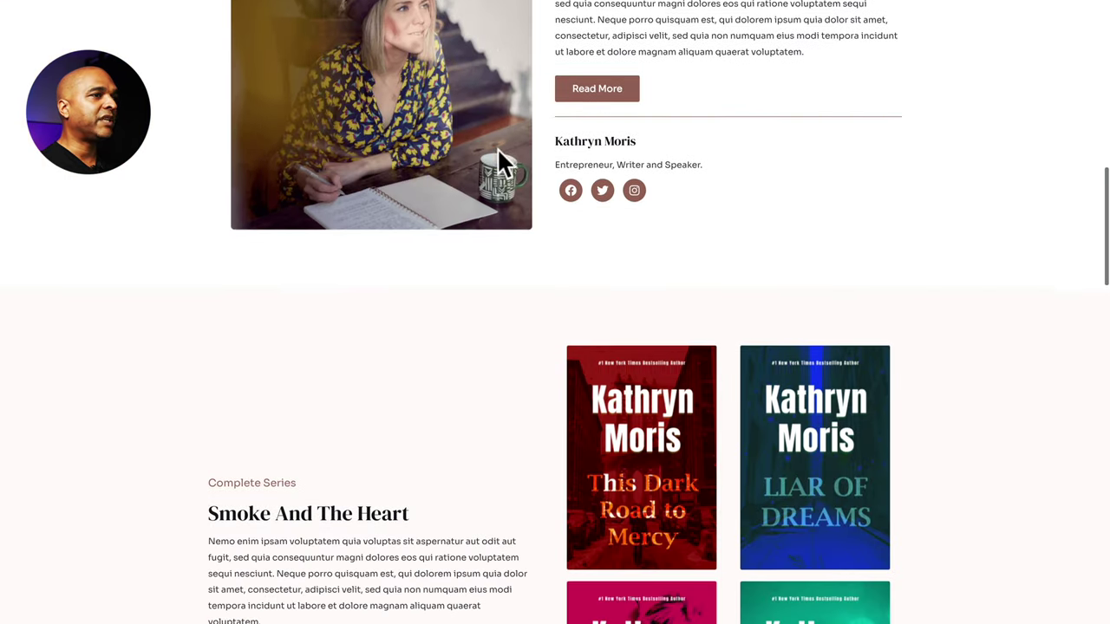
pyautogui.scroll(12, 507, 174)
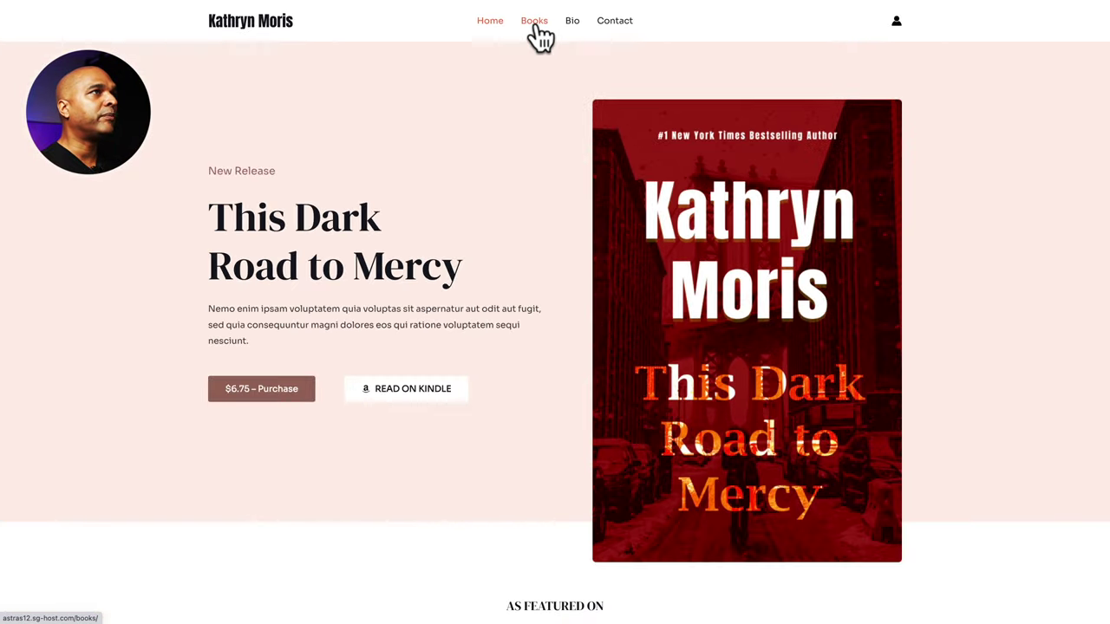
pyautogui.click(536, 26)
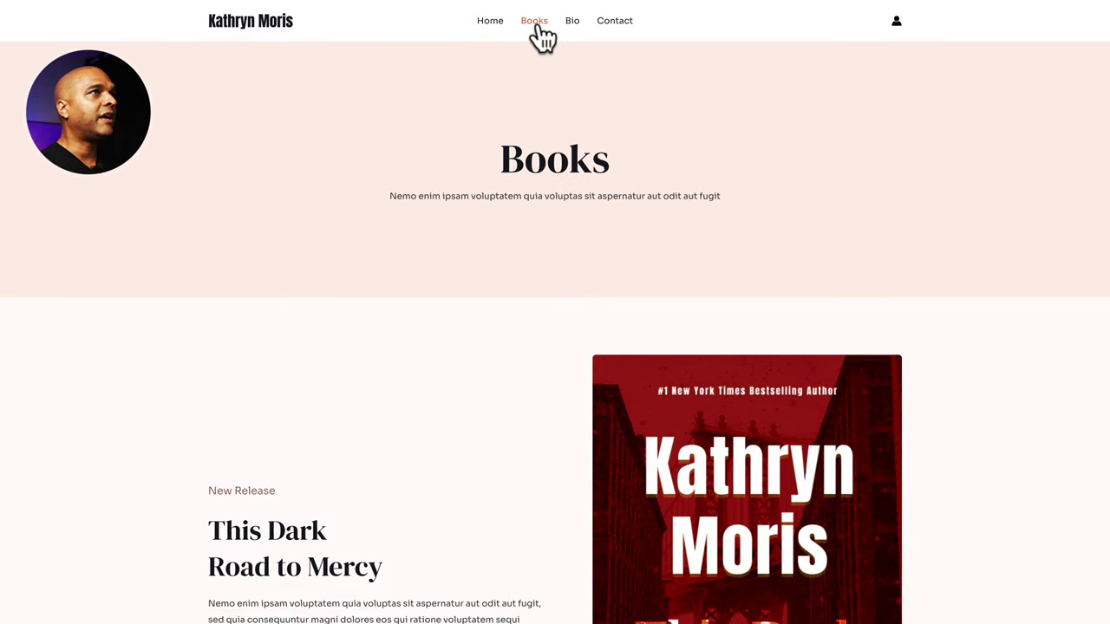
# - Scroll the Books page down to the Smoke And The Heart series and its book prices
pyautogui.scroll(-2, 301, 314)
pyautogui.scroll(-2, 299, 308)
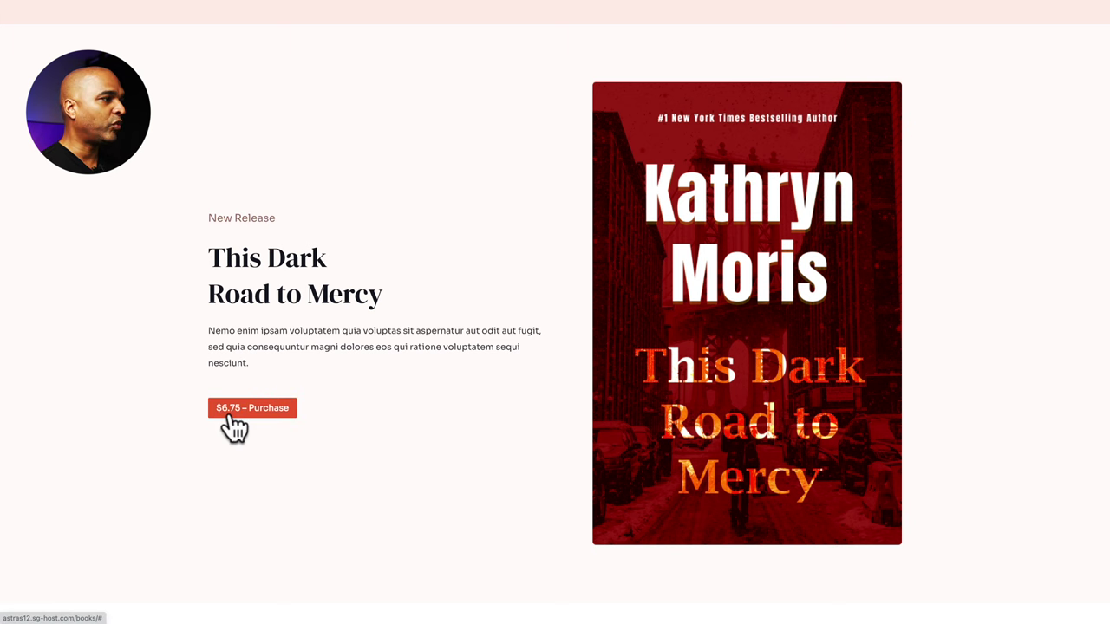
pyautogui.scroll(-5, 280, 501)
pyautogui.scroll(4, 282, 515)
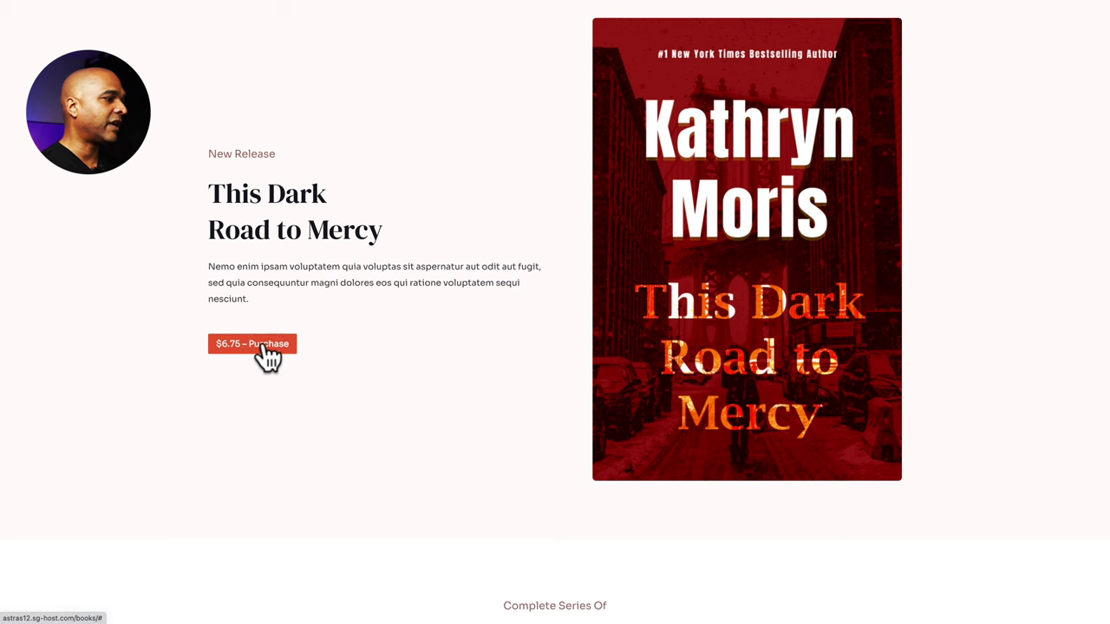
pyautogui.click(317, 373)
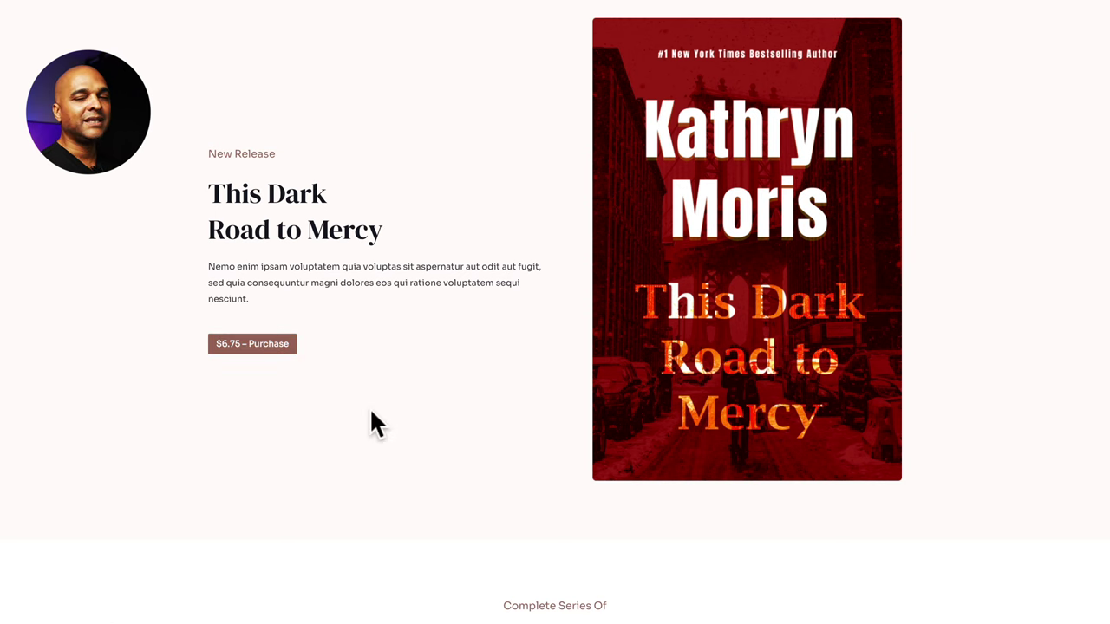
pyautogui.scroll(-5, 369, 421)
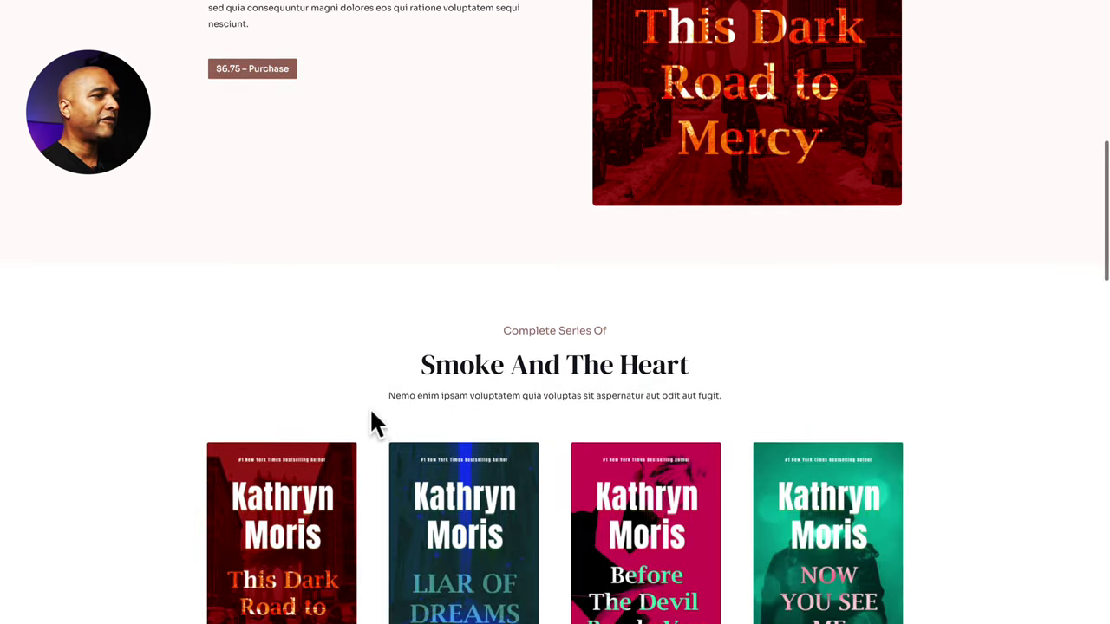
pyautogui.click(356, 496)
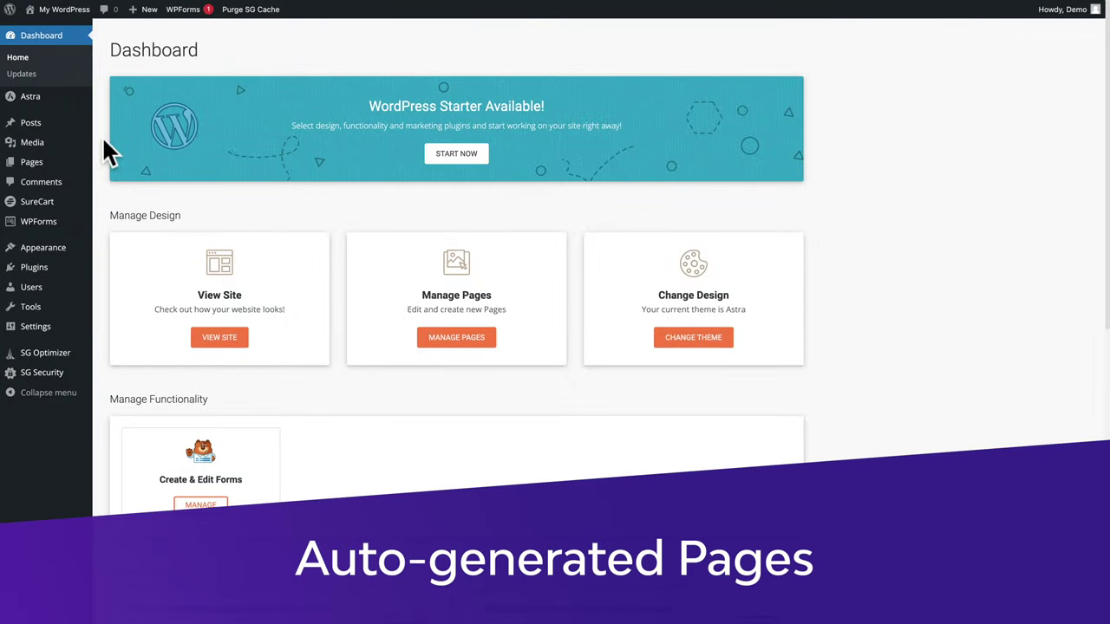
# - Bring up the WordPress sidebar's Pages menu showing All Pages and Add New
pyautogui.moveTo(15, 167)
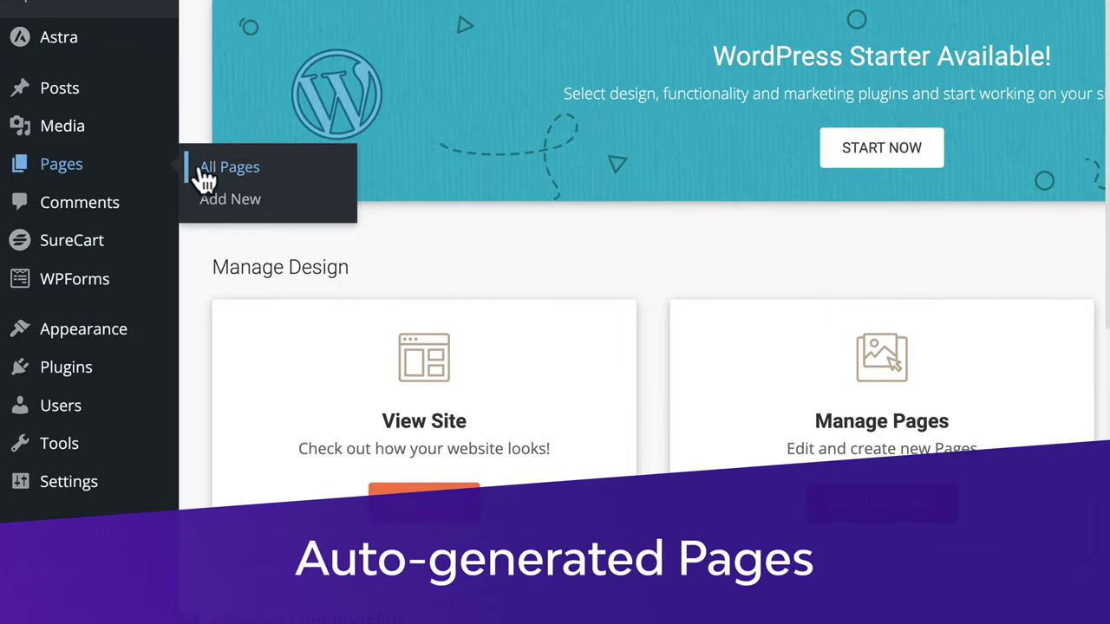
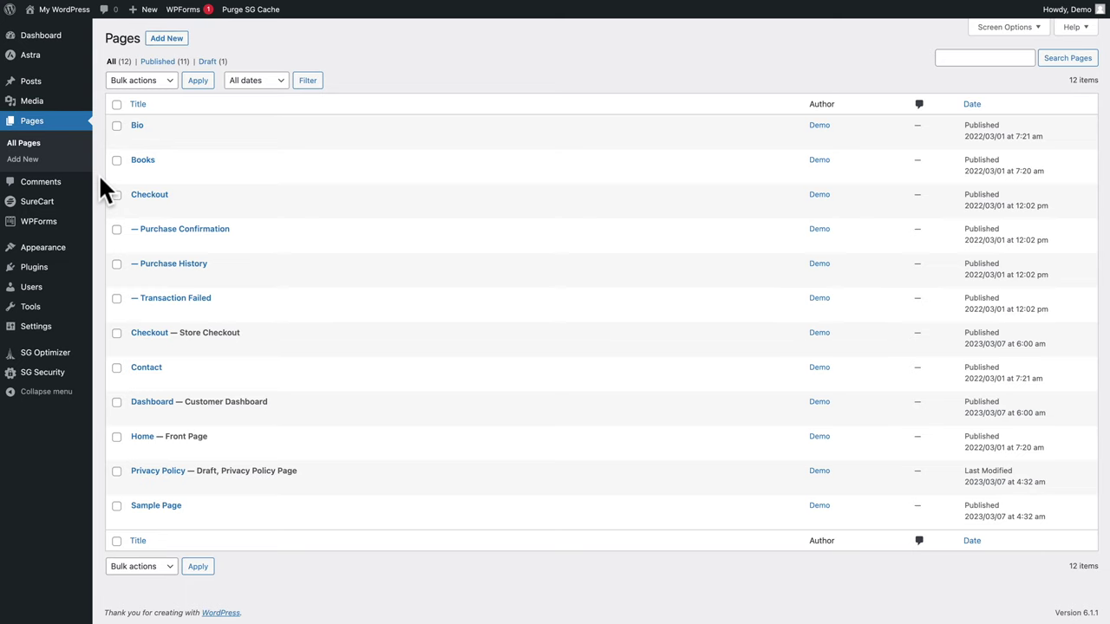
# - Go to SureCart's Forms list and open the Checkout form in the block editor
pyautogui.moveTo(19, 206)
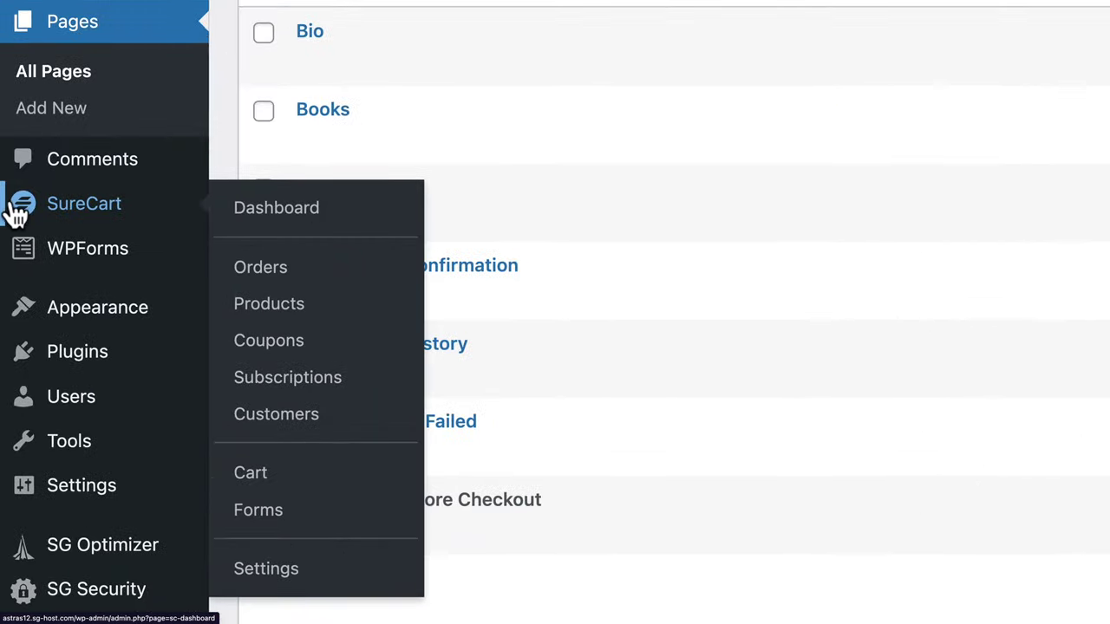
pyautogui.click(257, 512)
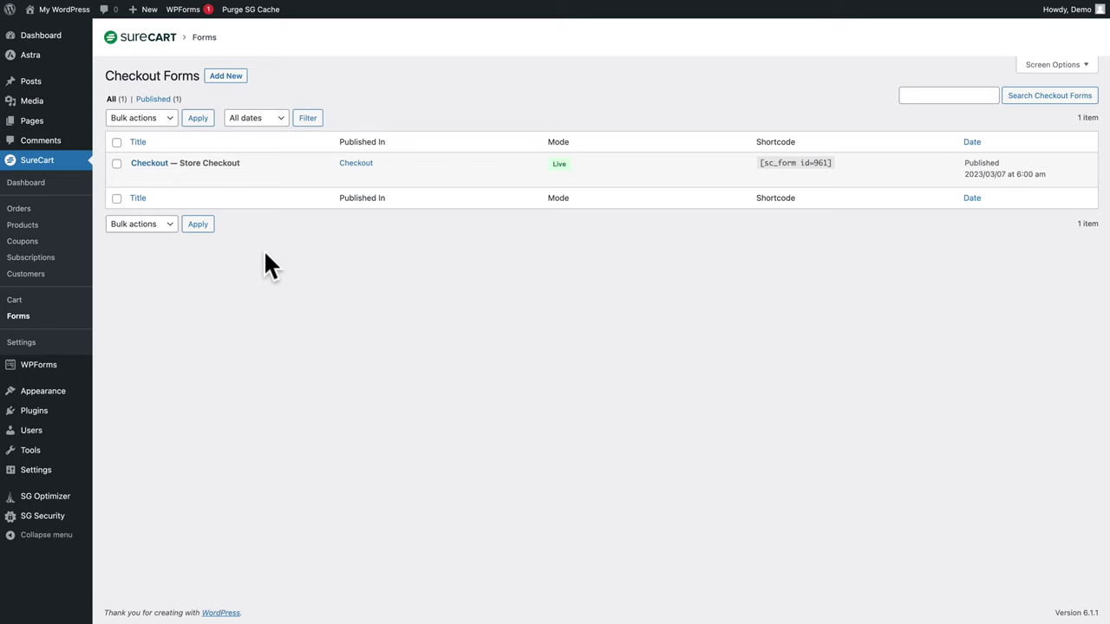
pyautogui.moveTo(107, 173)
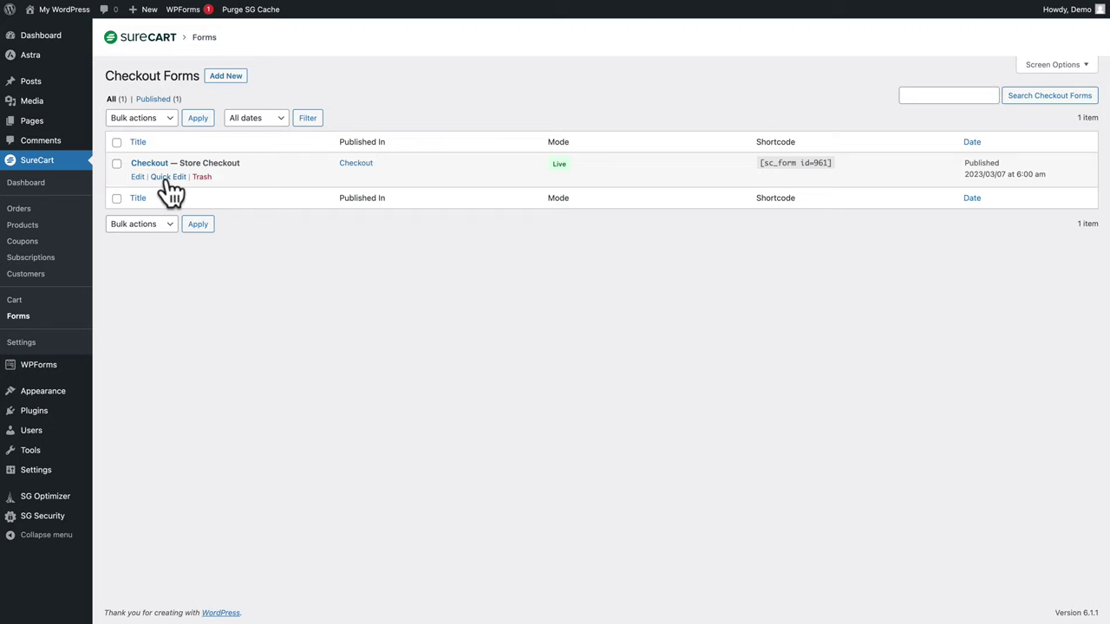
pyautogui.click(138, 177)
# - Review the Form block's thank-you, loading, success and advanced settings, then switch the form to Test mode
pyautogui.click(216, 212)
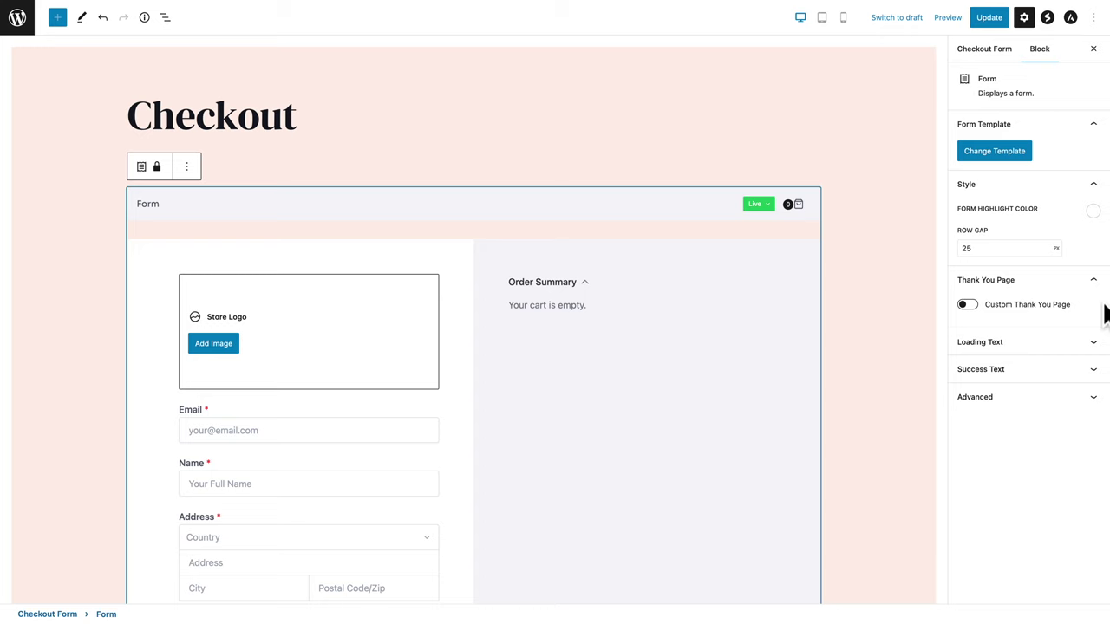
pyautogui.click(968, 305)
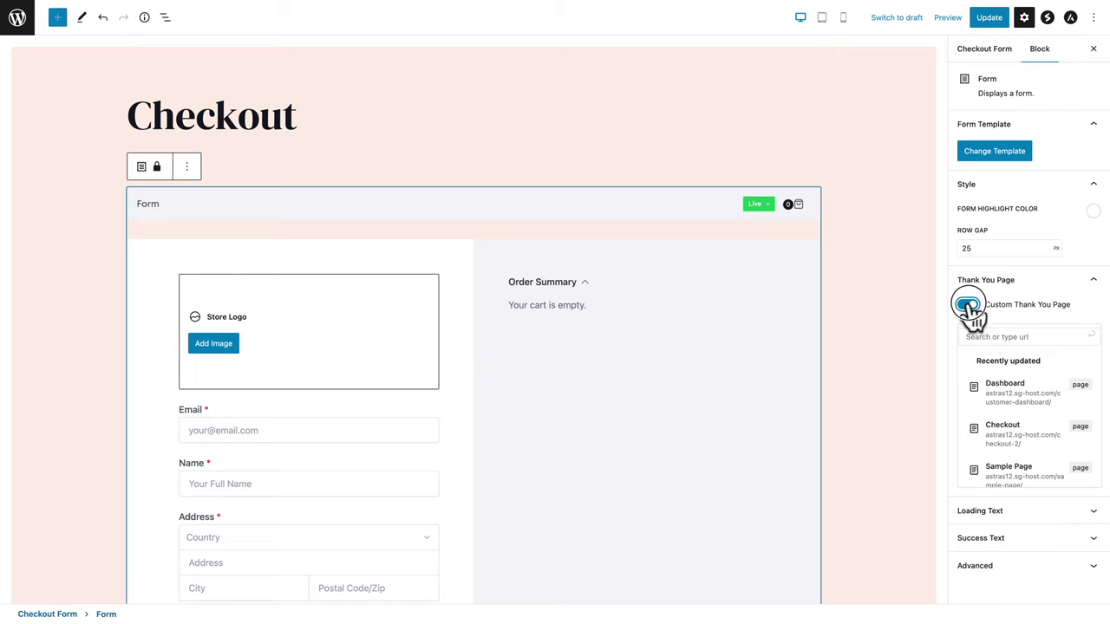
pyautogui.click(969, 305)
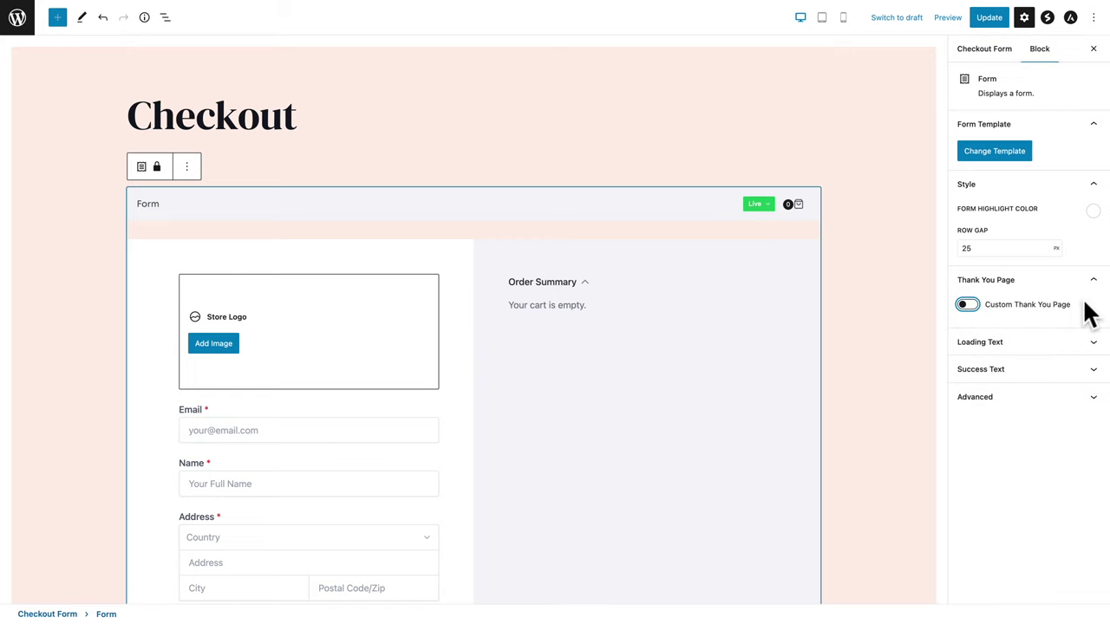
pyautogui.click(1097, 347)
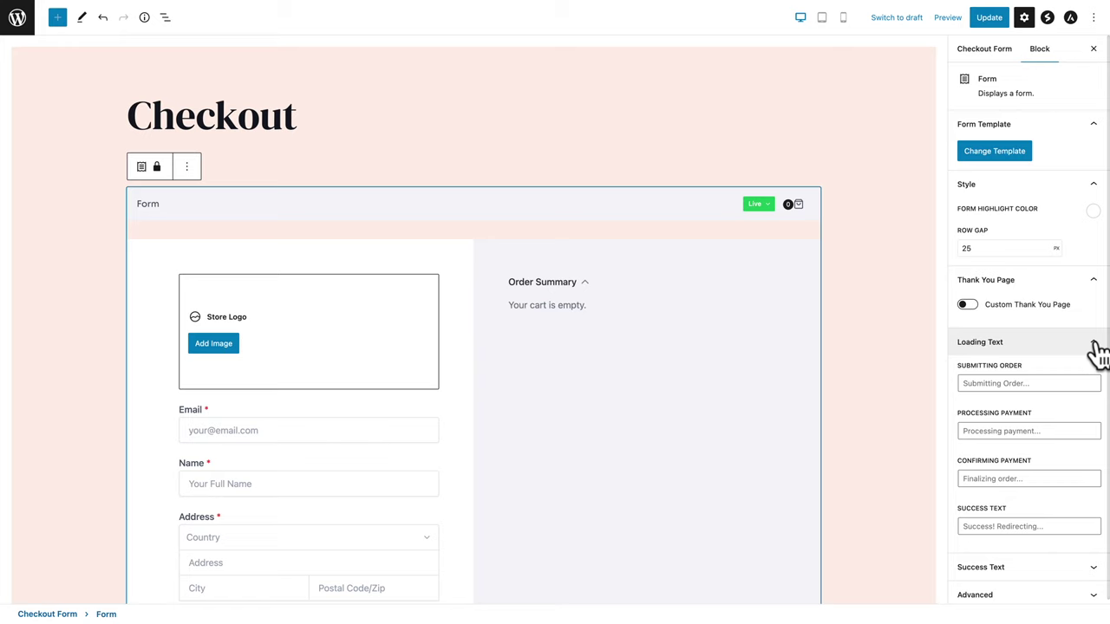
pyautogui.click(1097, 347)
pyautogui.click(1097, 379)
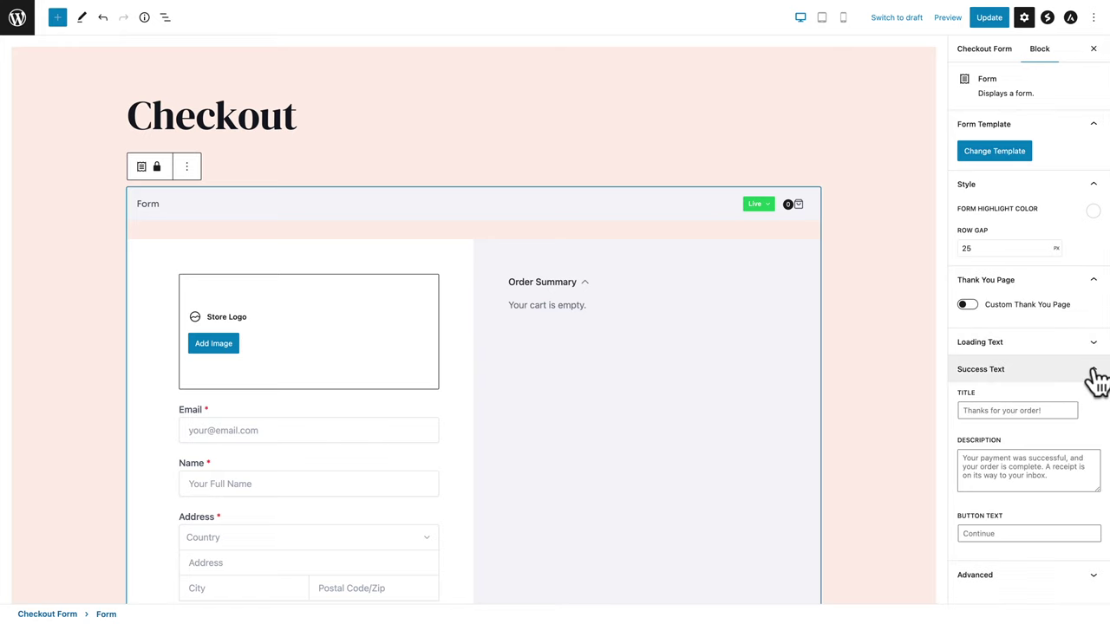
pyautogui.click(1096, 378)
pyautogui.click(1096, 401)
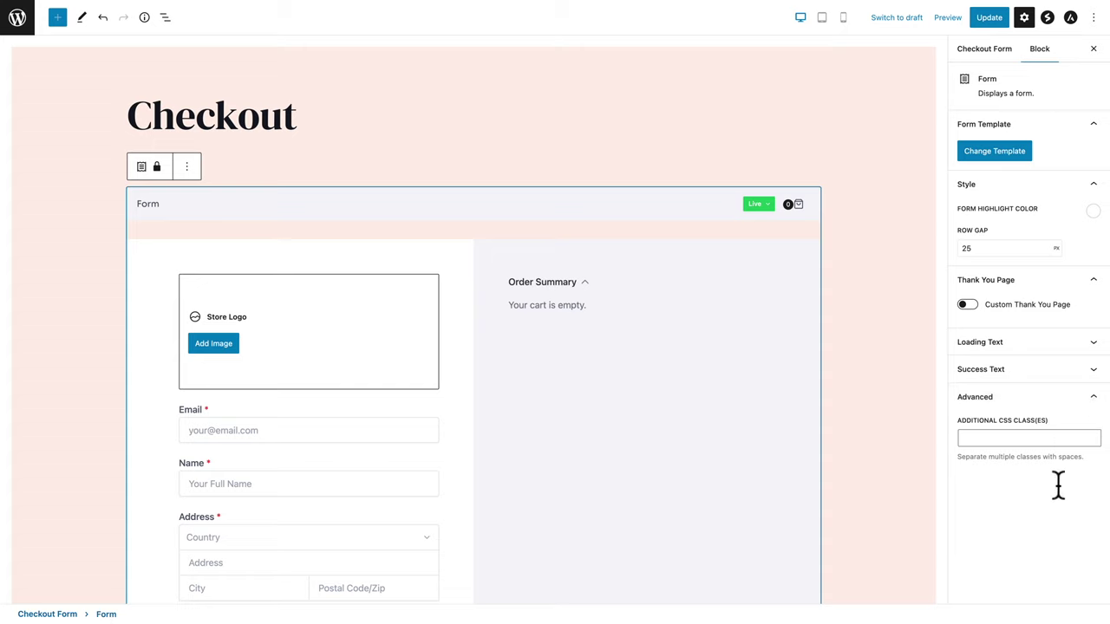
pyautogui.click(1097, 396)
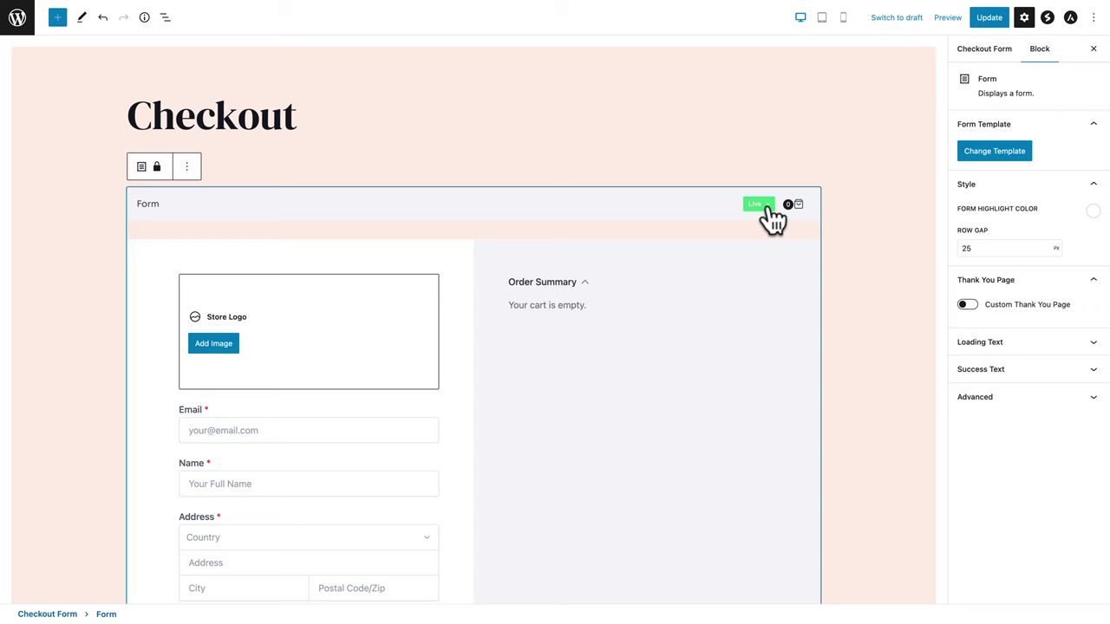
pyautogui.click(767, 208)
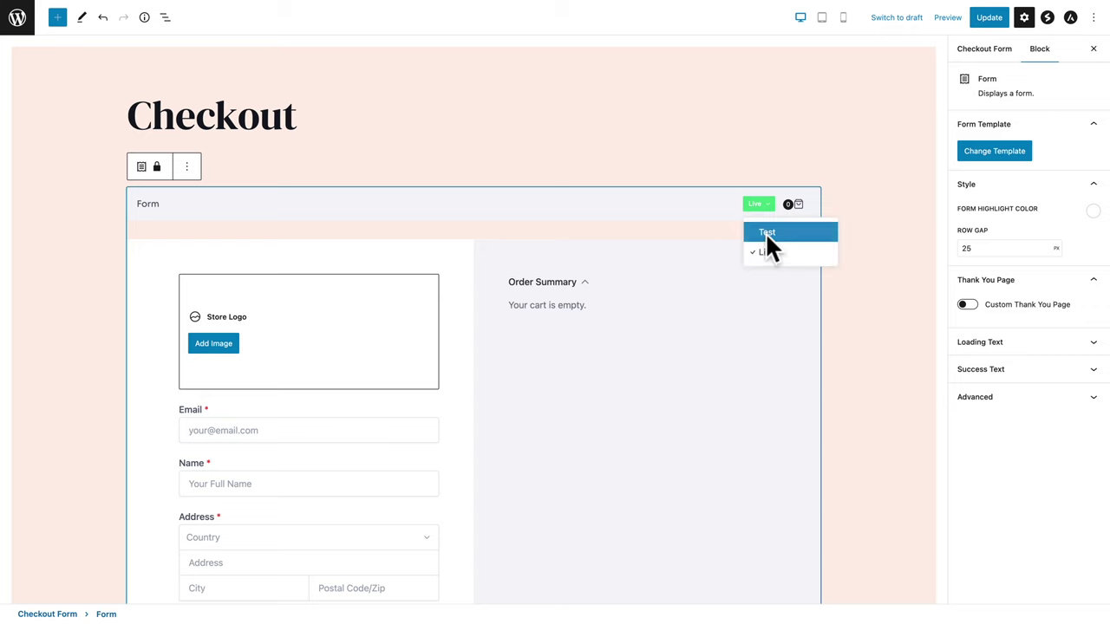
pyautogui.click(768, 234)
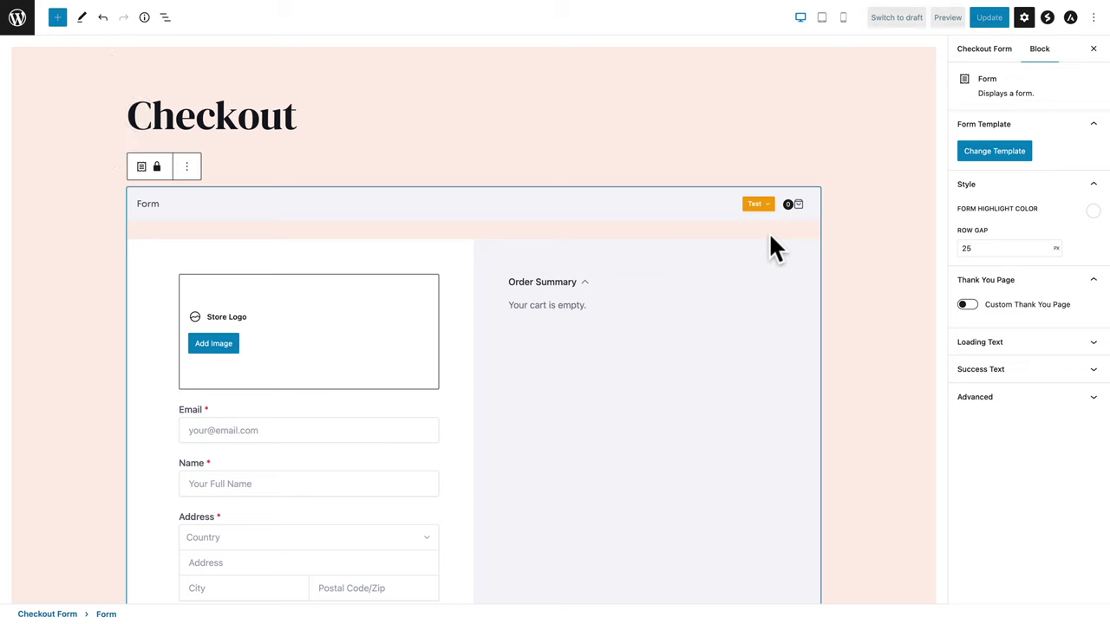
# - Upload logo-dark.svg to the media library and choose it as the Store Logo image
pyautogui.click(211, 346)
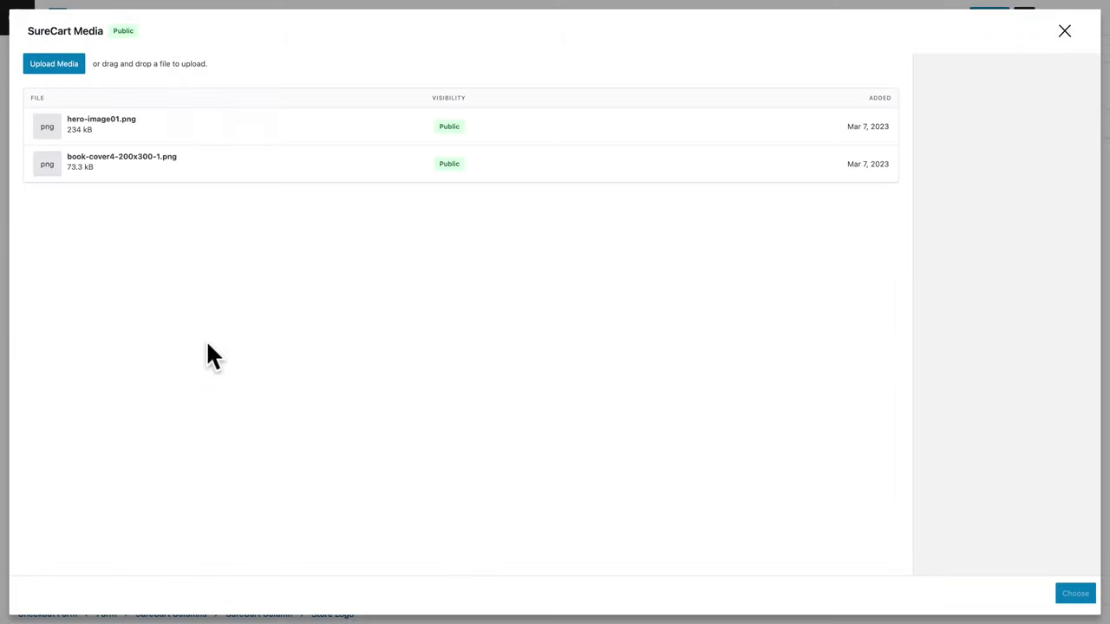
pyautogui.click(65, 65)
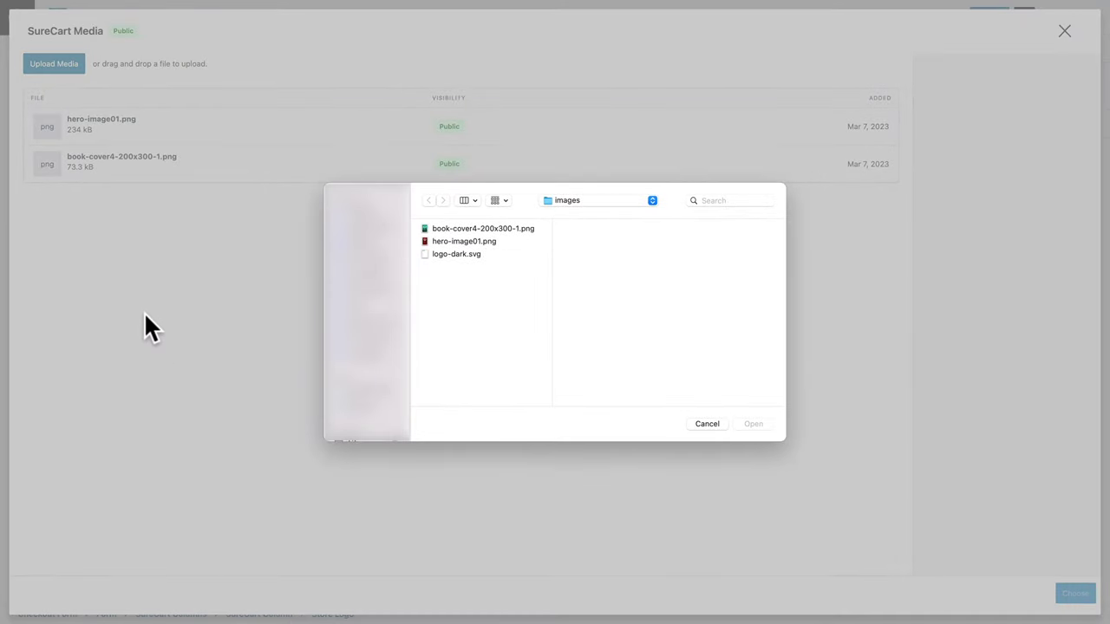
pyautogui.click(462, 254)
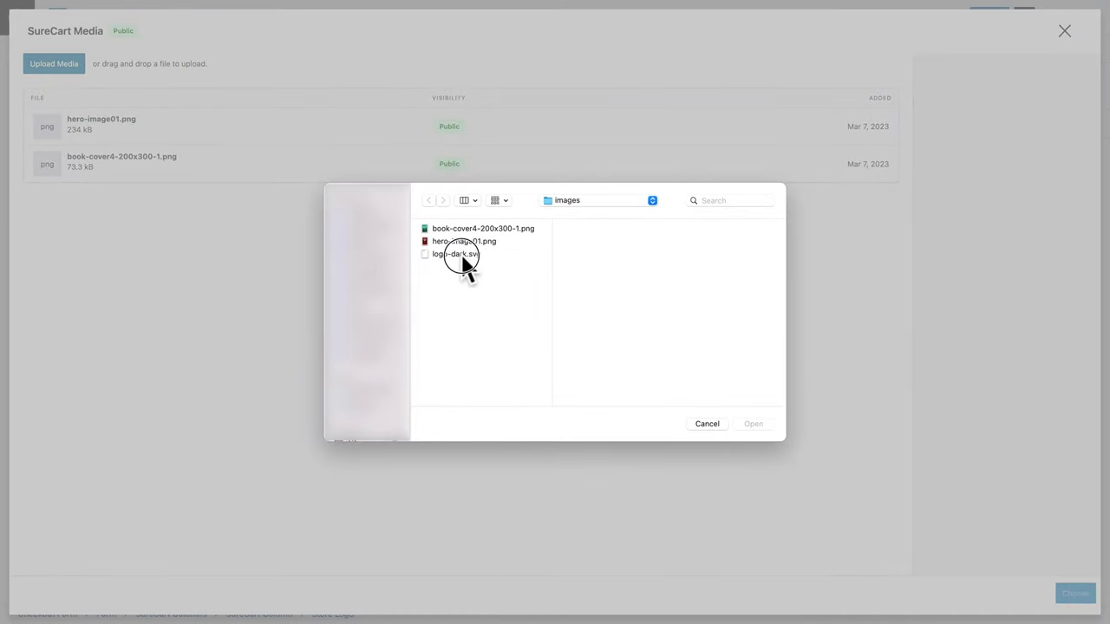
pyautogui.click(750, 423)
pyautogui.click(104, 130)
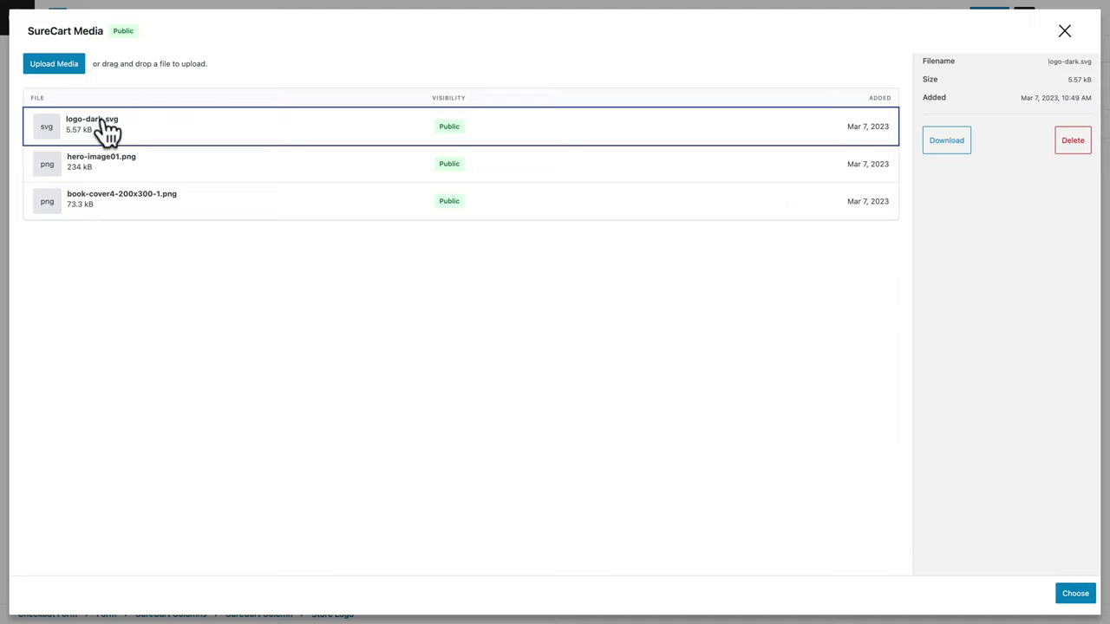
pyautogui.click(1069, 593)
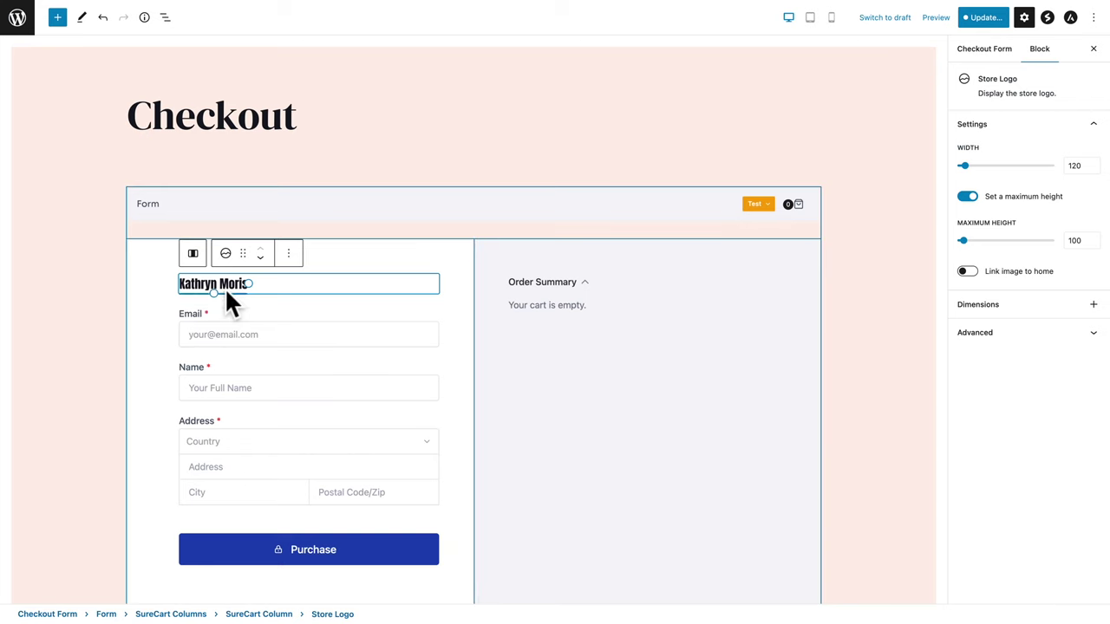
# - Remove the Shipping Address block from below the Email and Name fields
pyautogui.click(371, 325)
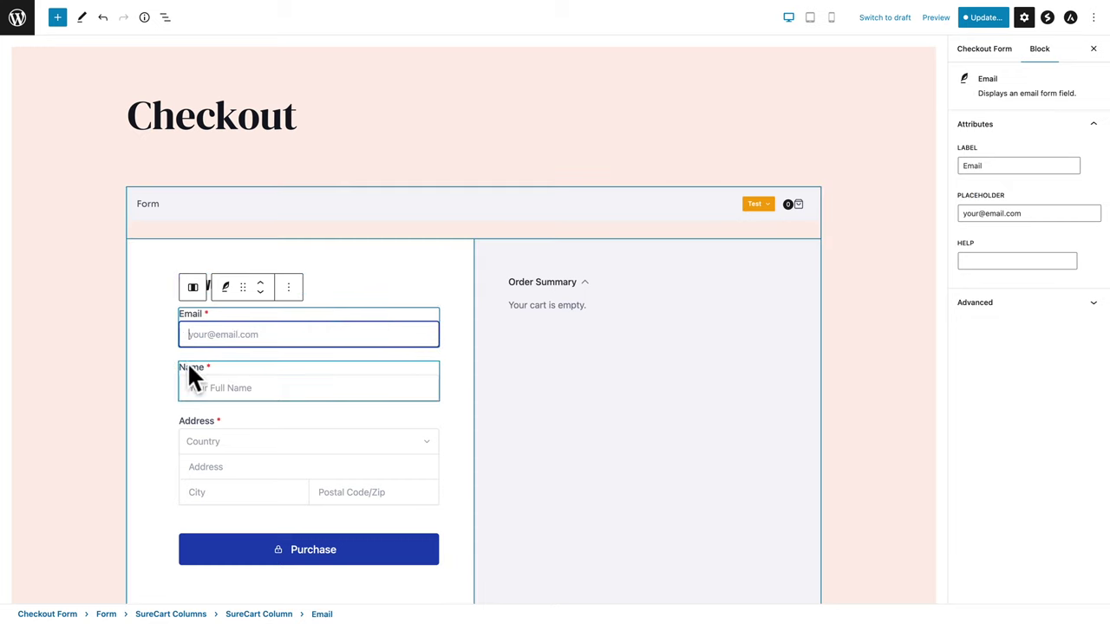
pyautogui.click(201, 423)
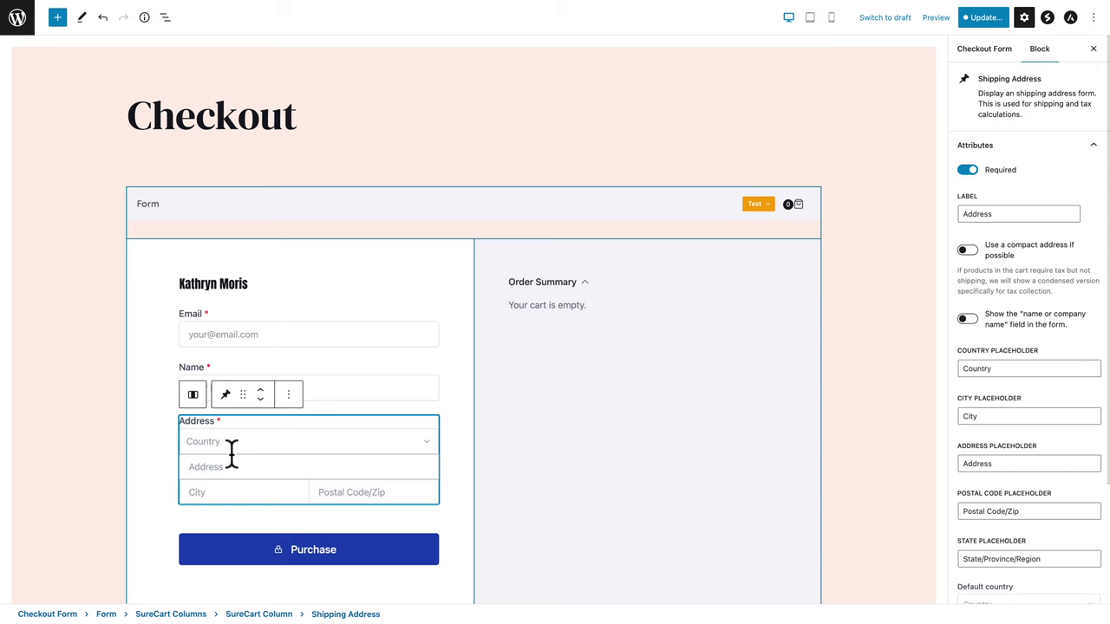
pyautogui.click(289, 395)
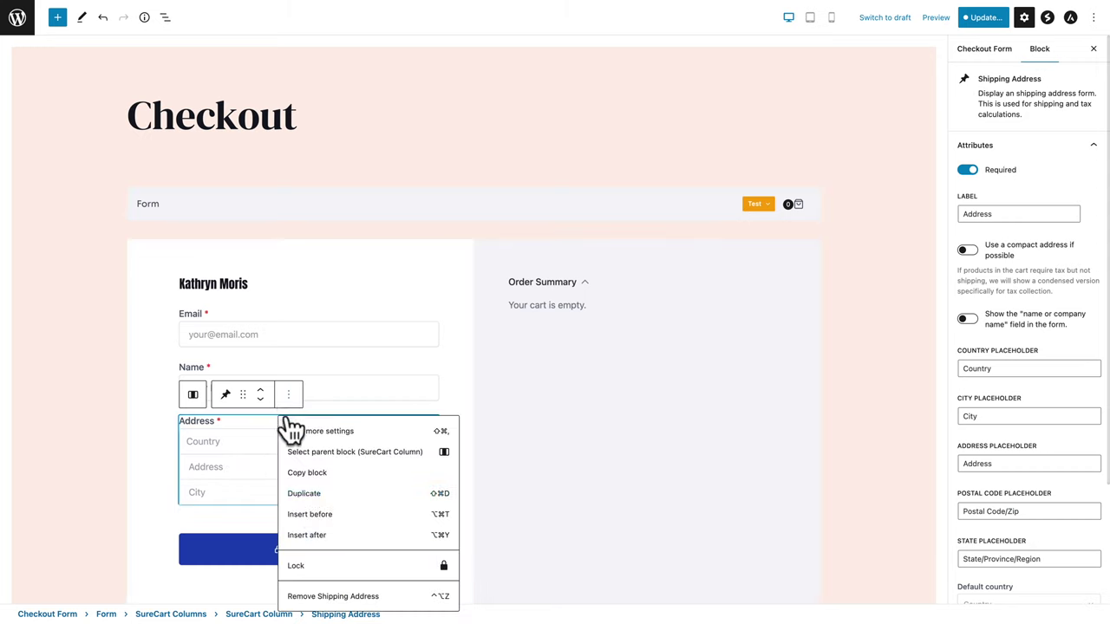
pyautogui.click(319, 597)
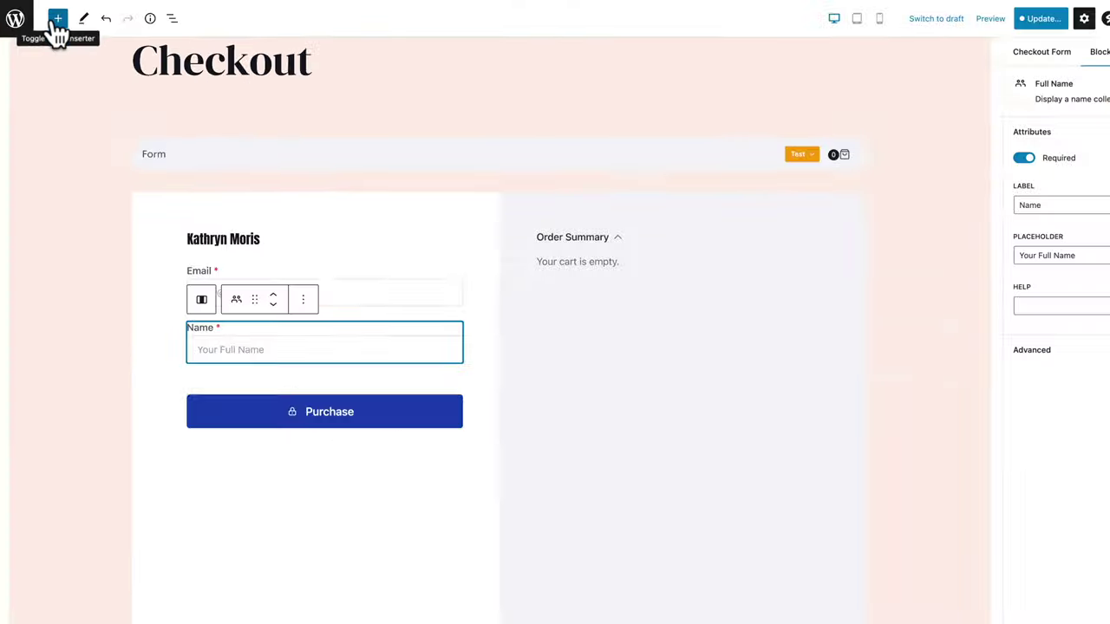
# - Re-insert a Shipping Address block and try moving it above and back below Name
pyautogui.click(55, 19)
pyautogui.scroll(-5, 29, 356)
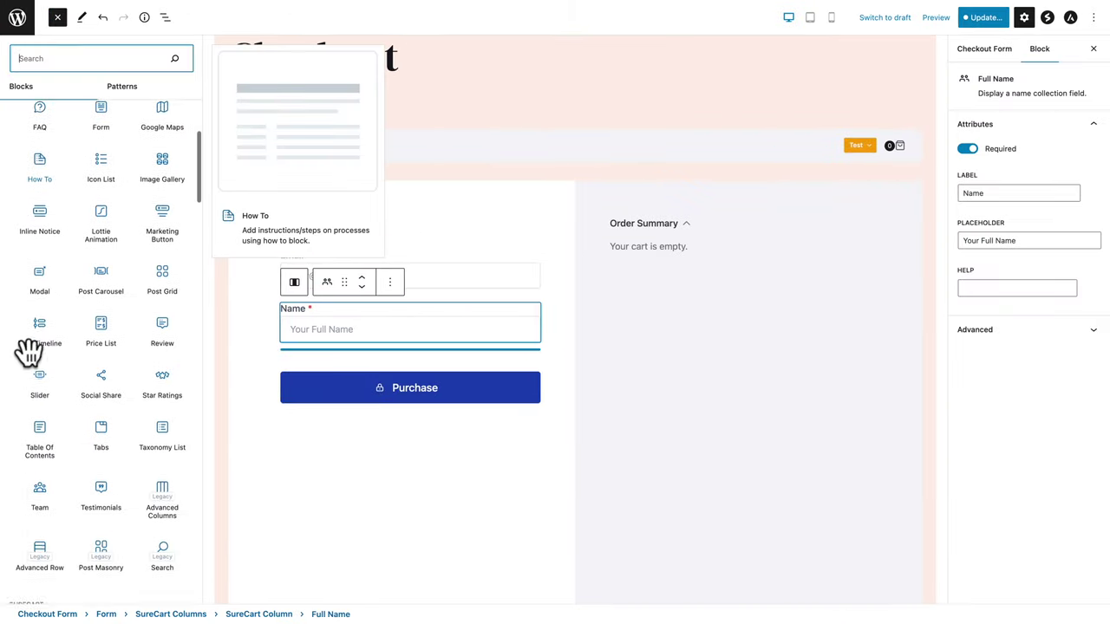
pyautogui.scroll(-5, 33, 368)
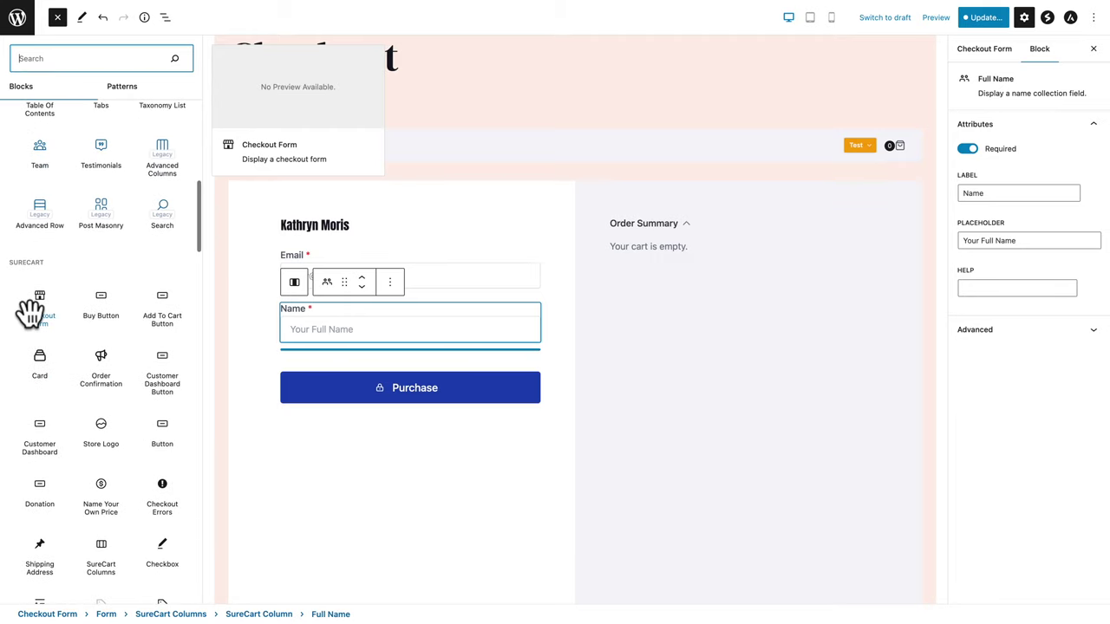
pyautogui.scroll(-1, 35, 325)
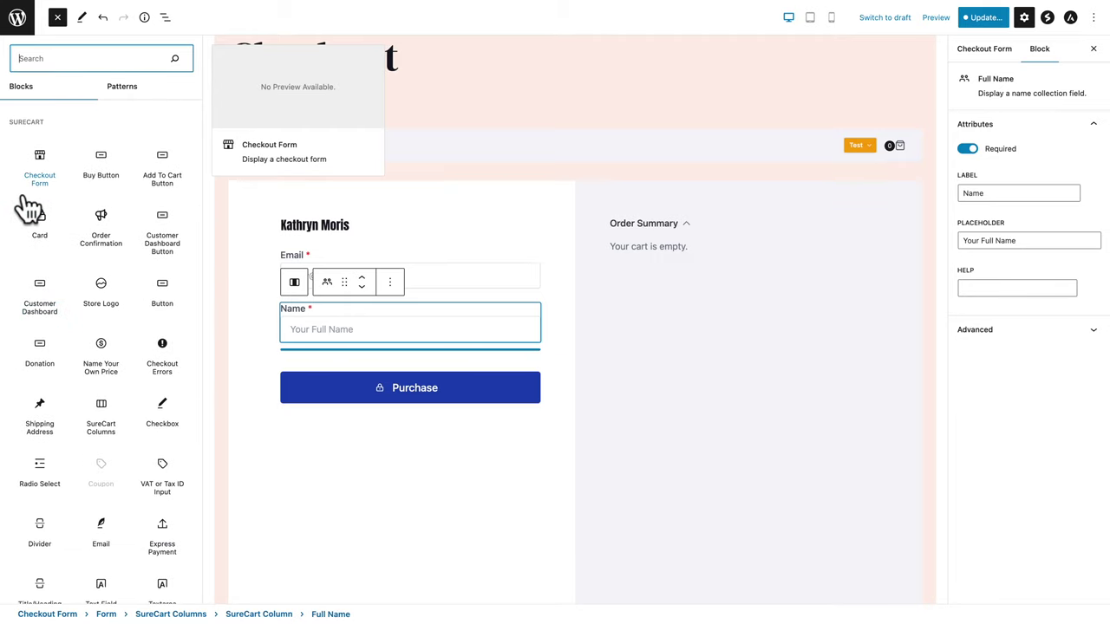
pyautogui.click(39, 411)
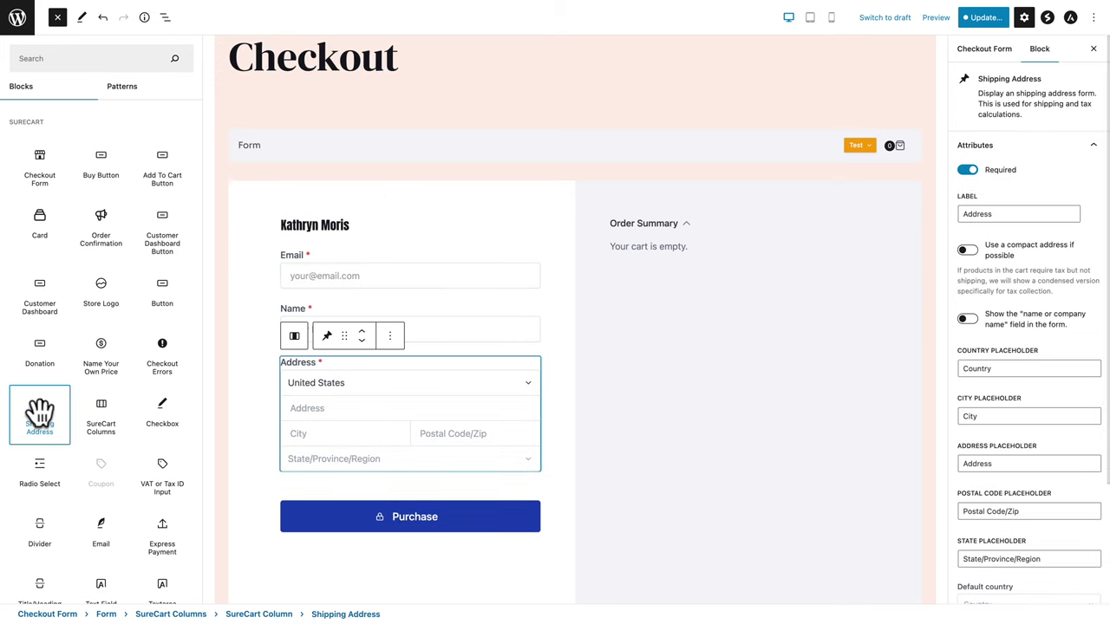
pyautogui.click(363, 336)
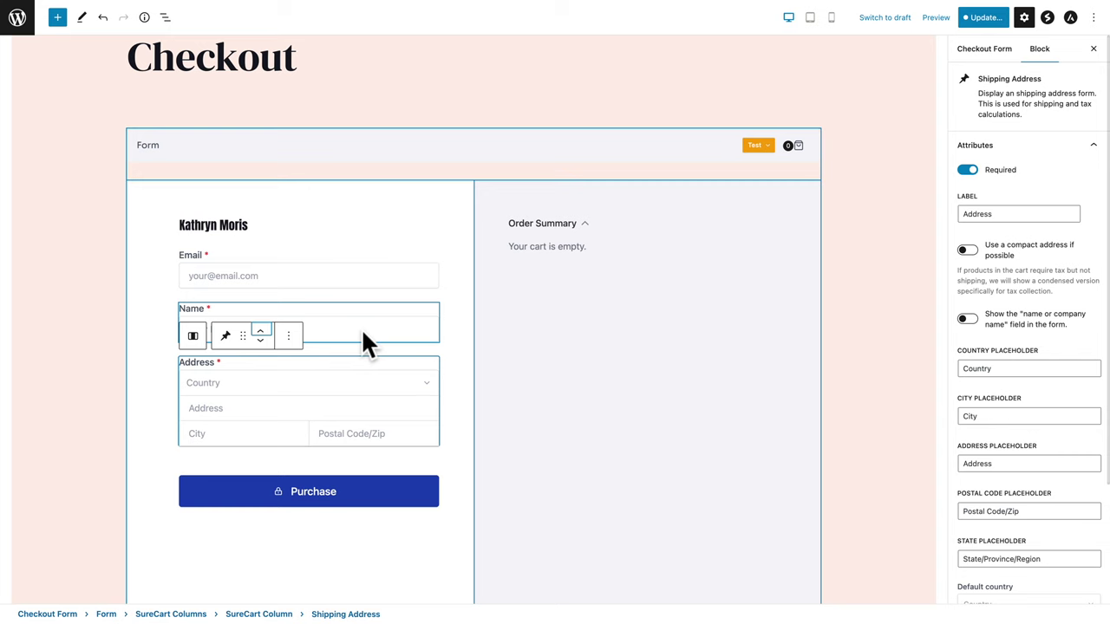
pyautogui.click(261, 336)
pyautogui.click(262, 346)
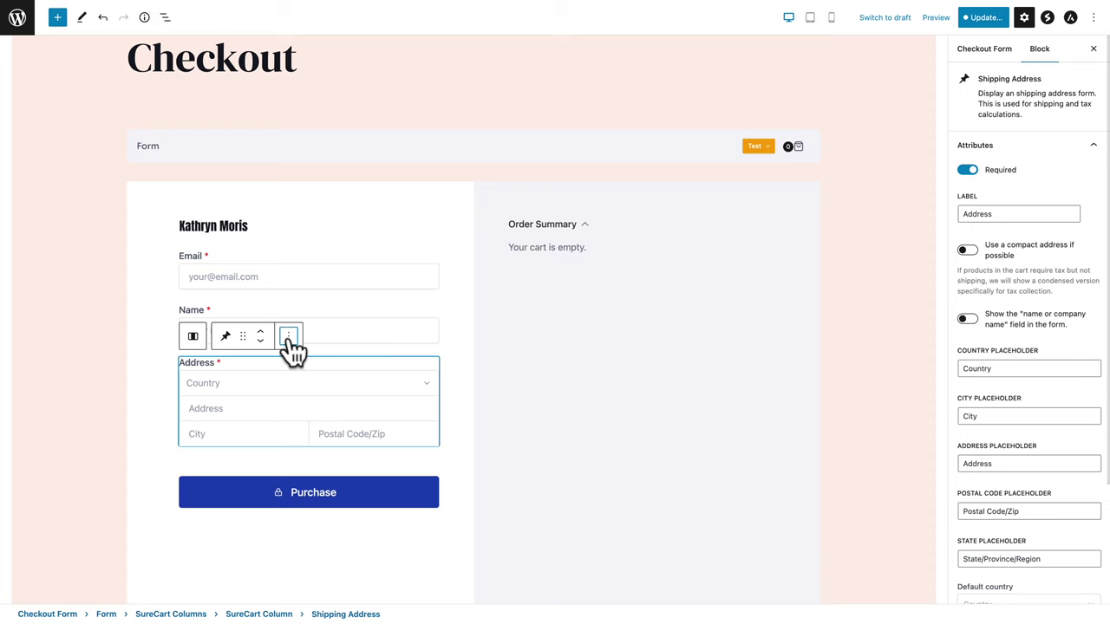
# - Remove the Shipping Address field again and start saving the form with Update
pyautogui.click(289, 339)
pyautogui.click(310, 538)
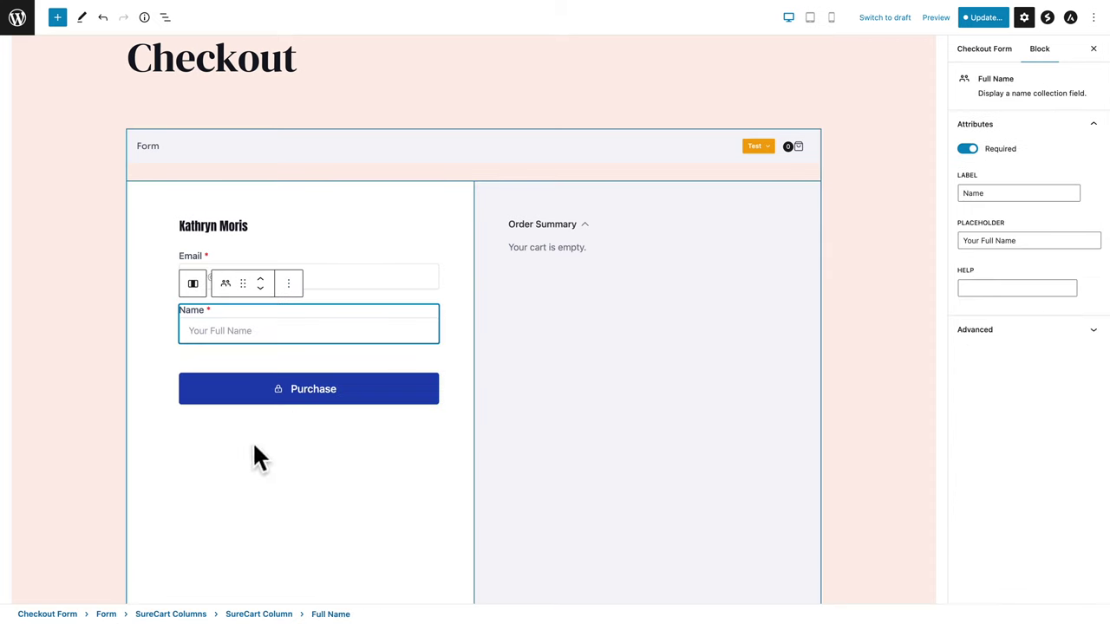
pyautogui.click(980, 18)
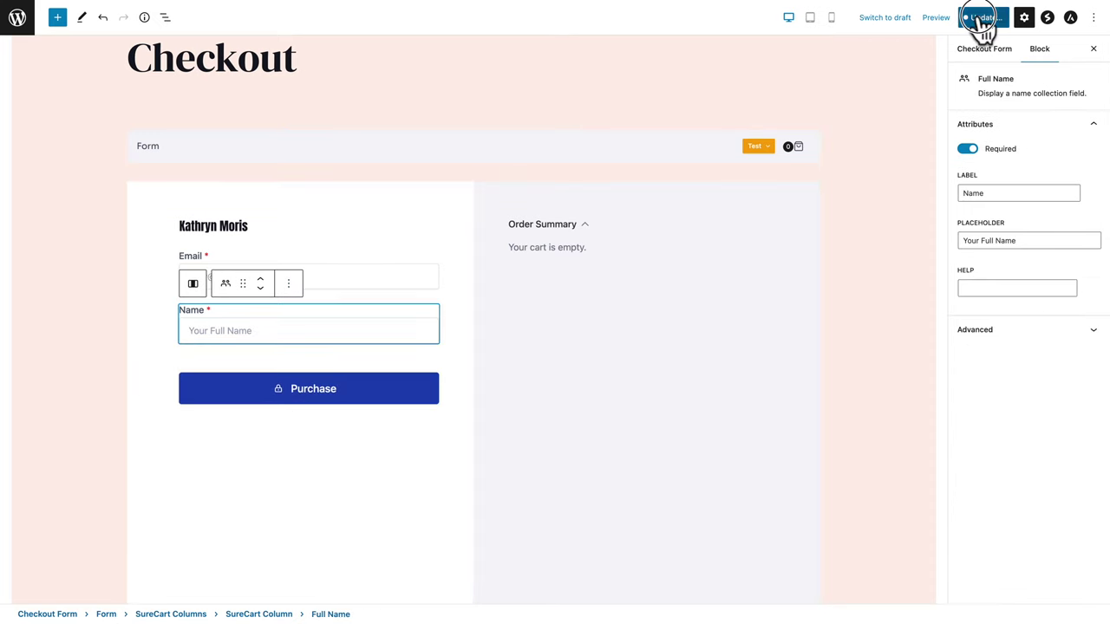
# - Save the checkout form, then copy the Now You See Me product's buy link URL
pyautogui.click(986, 21)
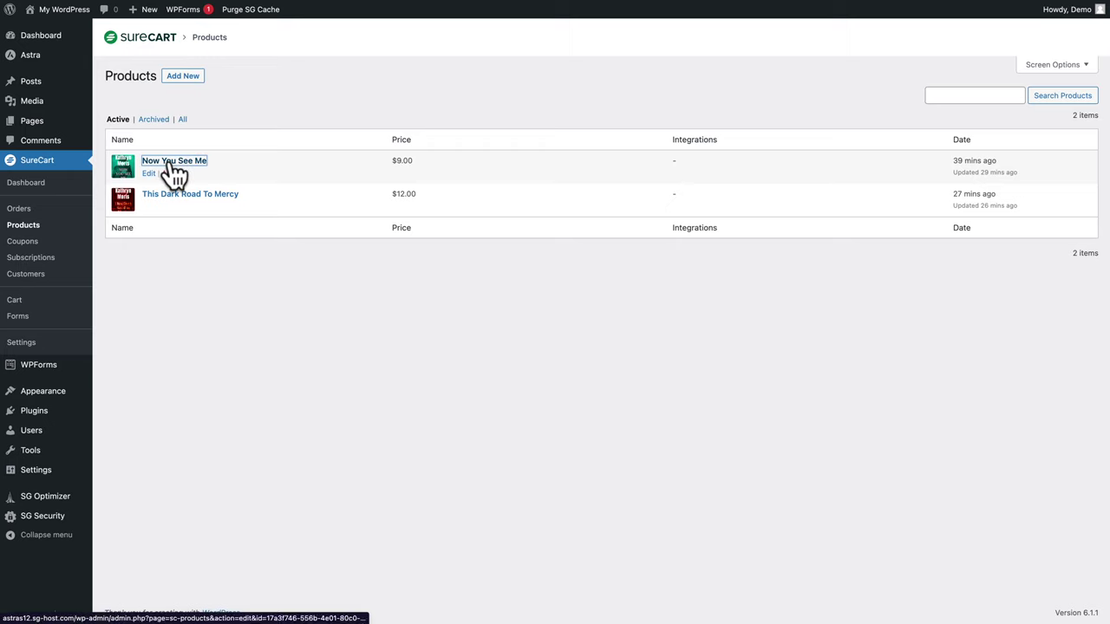
pyautogui.click(340, 167)
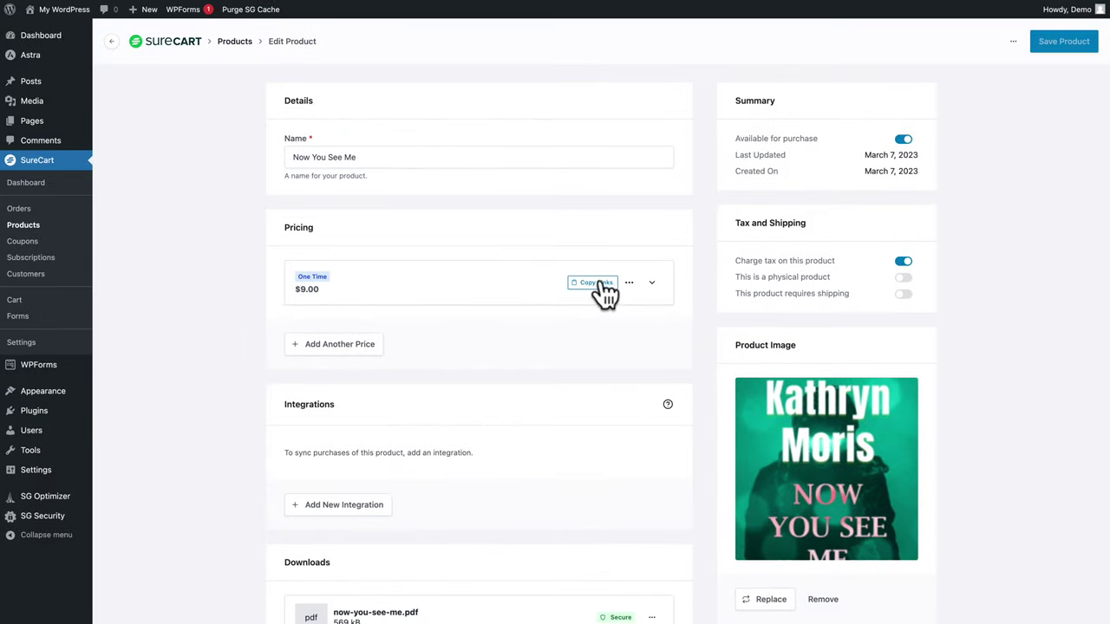
pyautogui.click(607, 285)
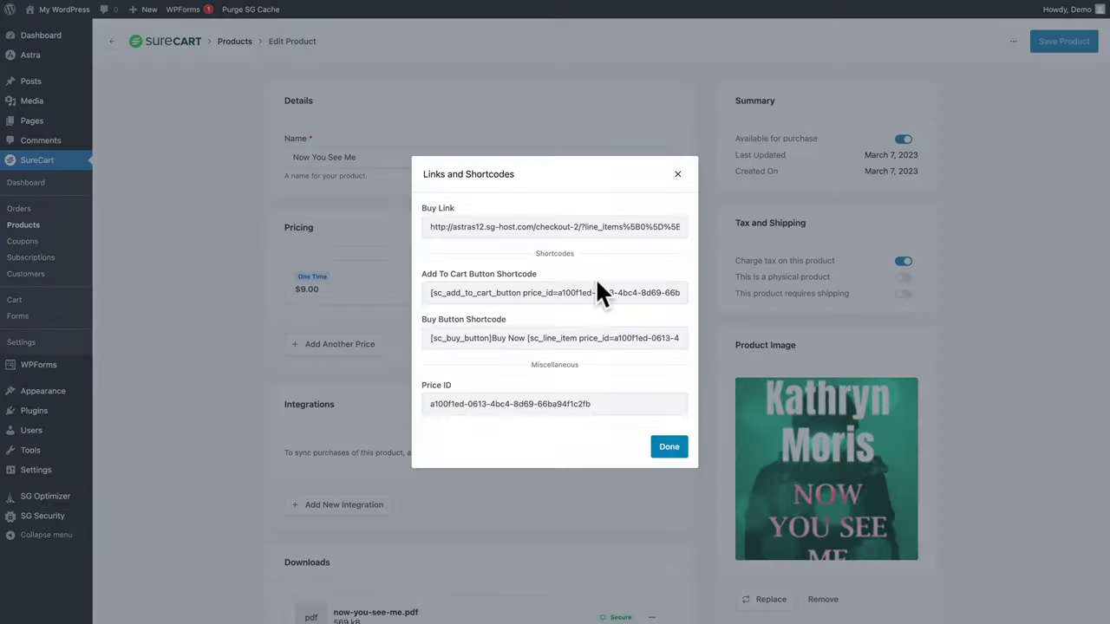
pyautogui.click(435, 227)
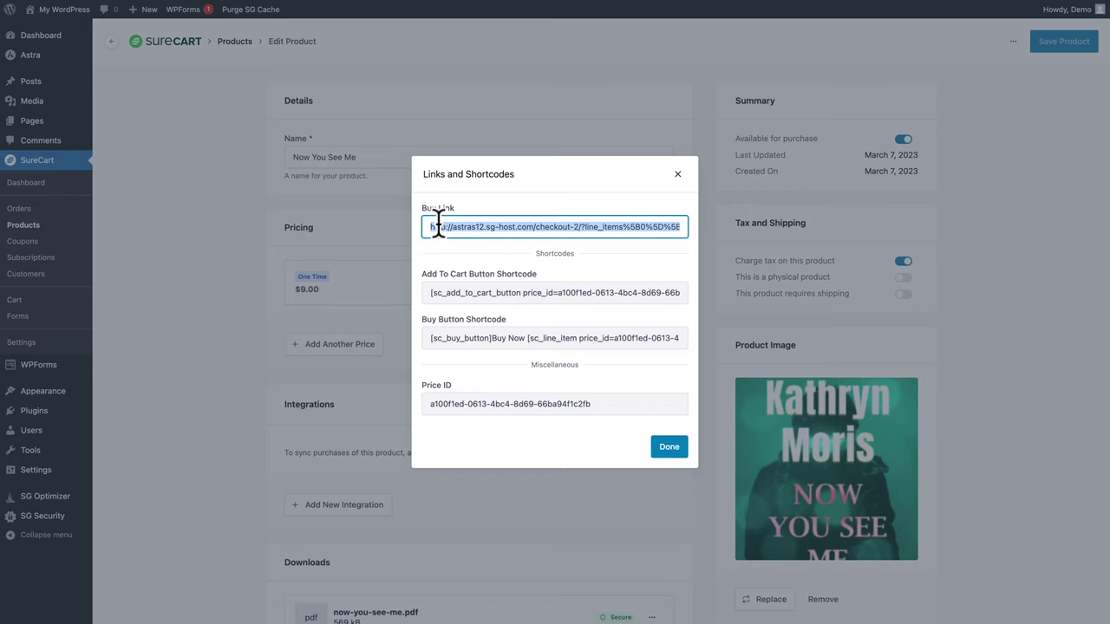
pyautogui.rightClick(438, 226)
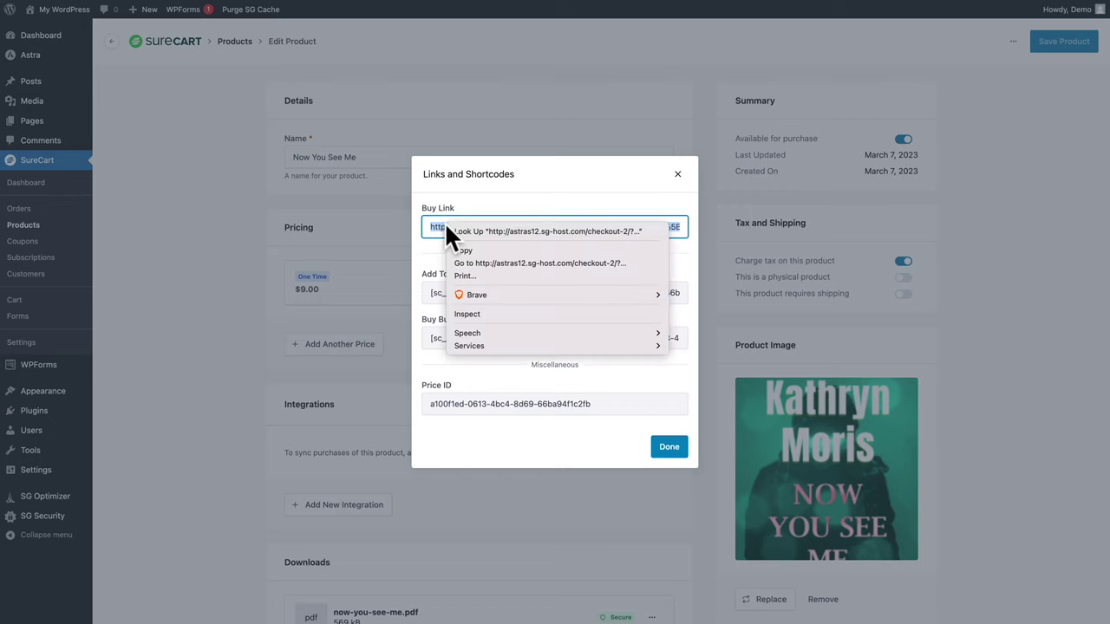
pyautogui.click(453, 250)
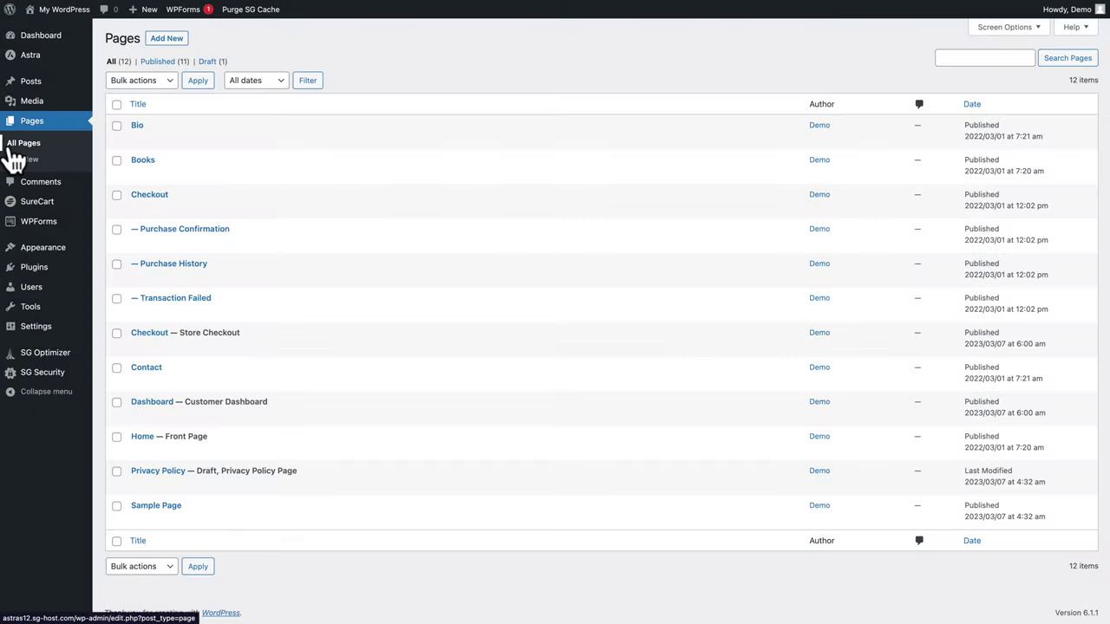
# - Edit the Books page and change the Now You See Me button price from 5.00 to 9.00
pyautogui.moveTo(132, 163)
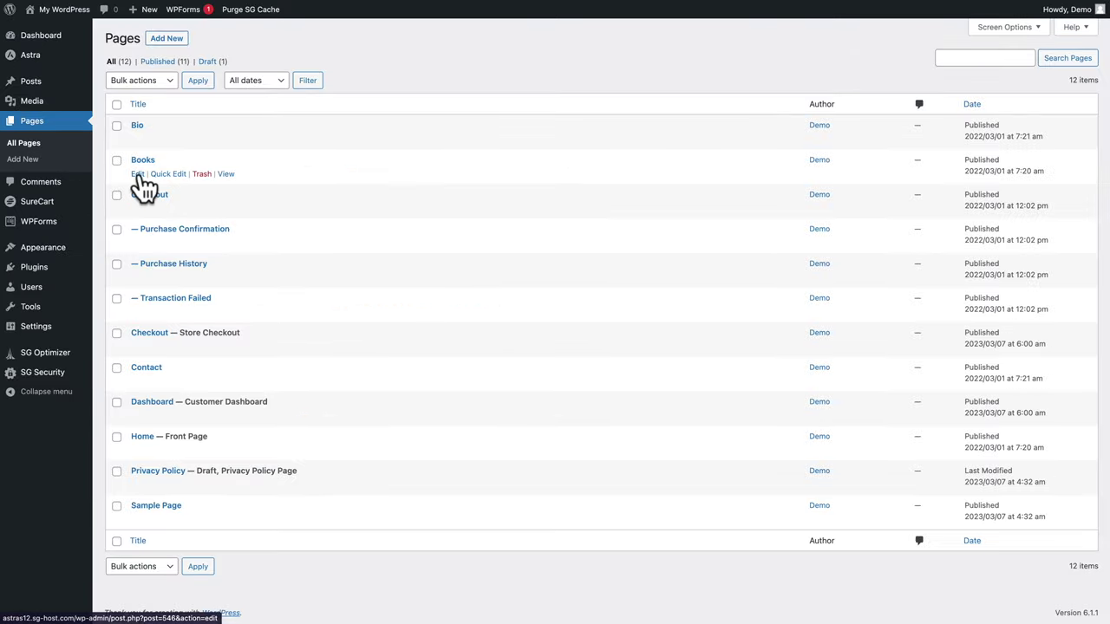
pyautogui.click(351, 217)
pyautogui.scroll(-10, 33, 98)
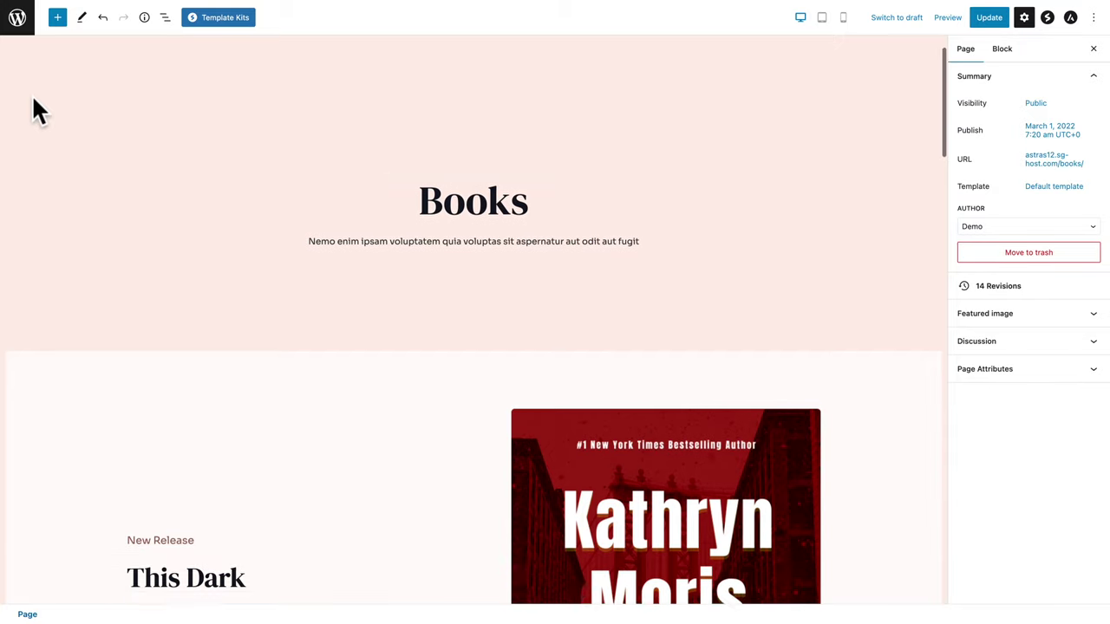
pyautogui.scroll(-5, 33, 100)
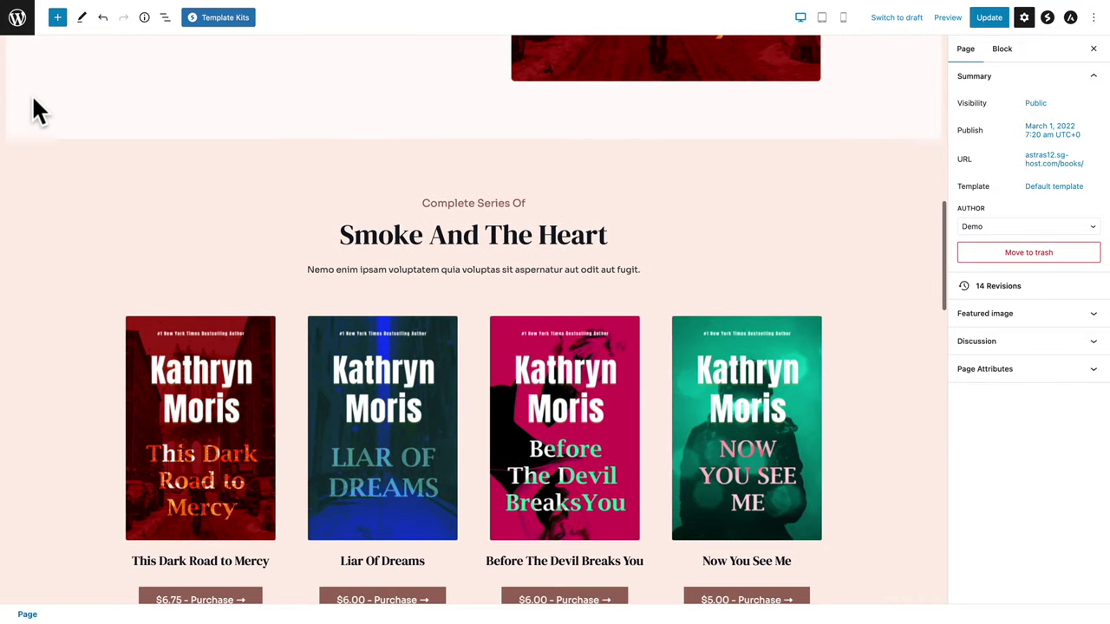
pyautogui.click(733, 454)
pyautogui.doubleClick(716, 497)
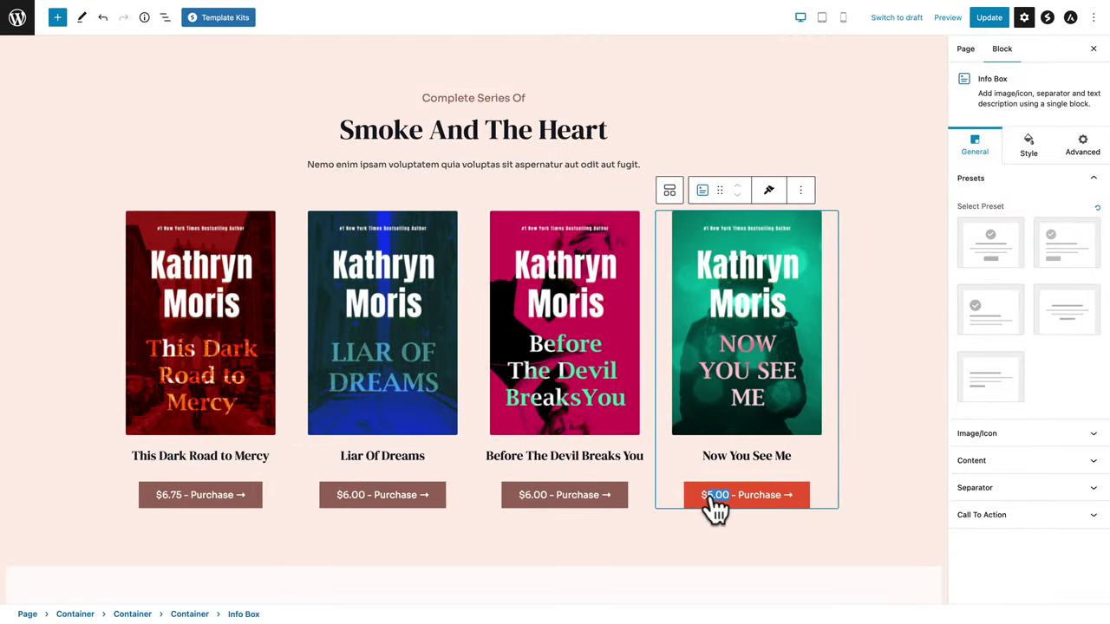
pyautogui.write('9.00')
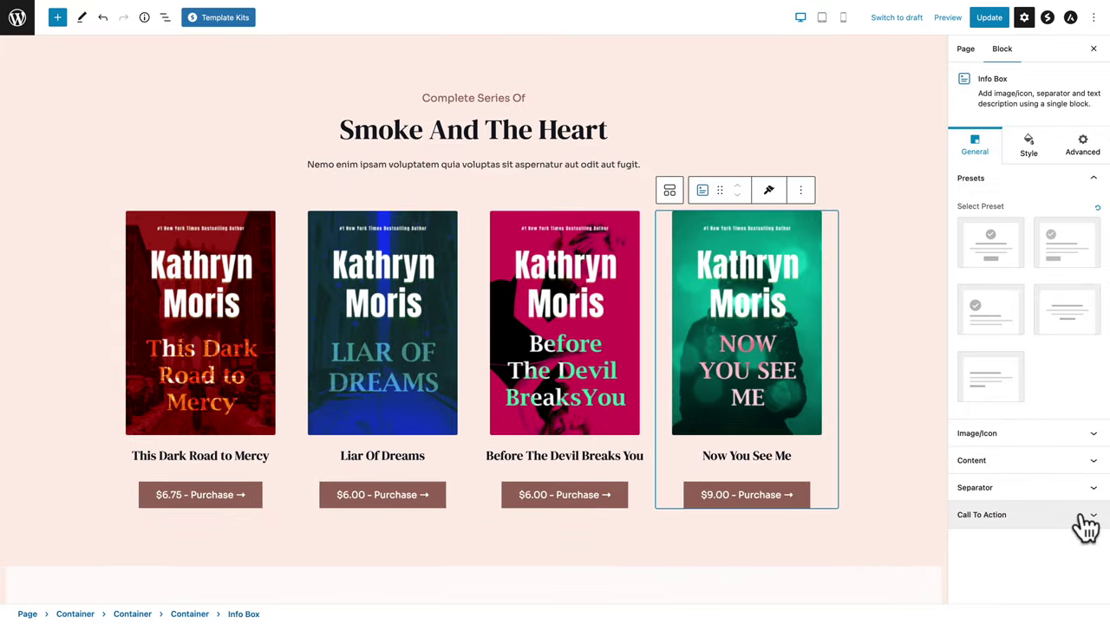
# - Paste the Now You See Me buy link into the button's Call To Action link and update the page
pyautogui.click(1084, 520)
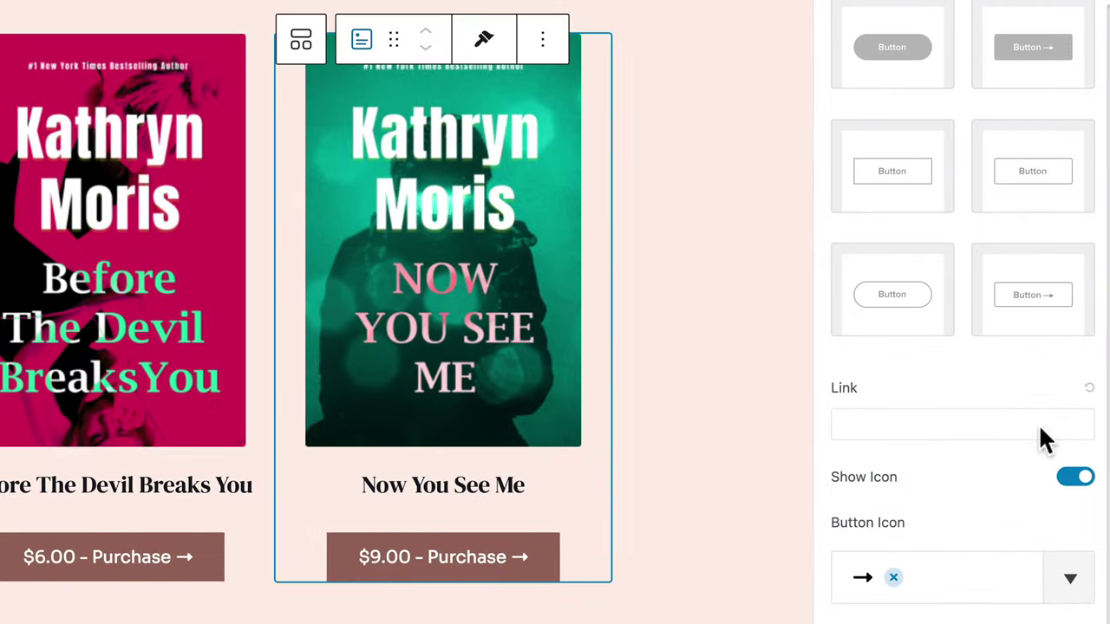
pyautogui.click(1062, 423)
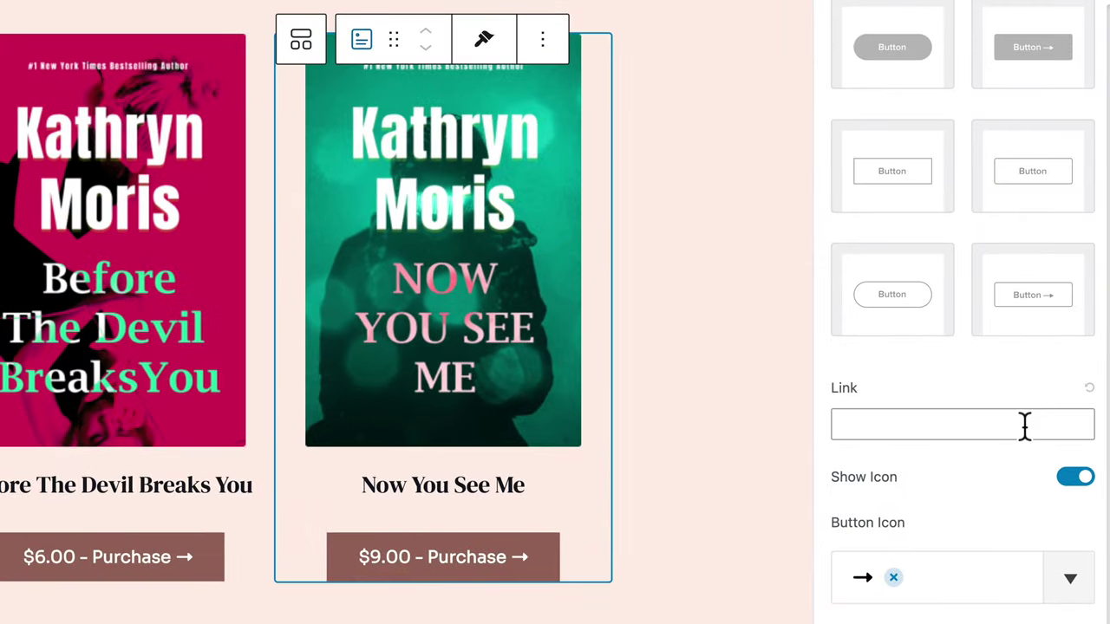
pyautogui.rightClick(1024, 424)
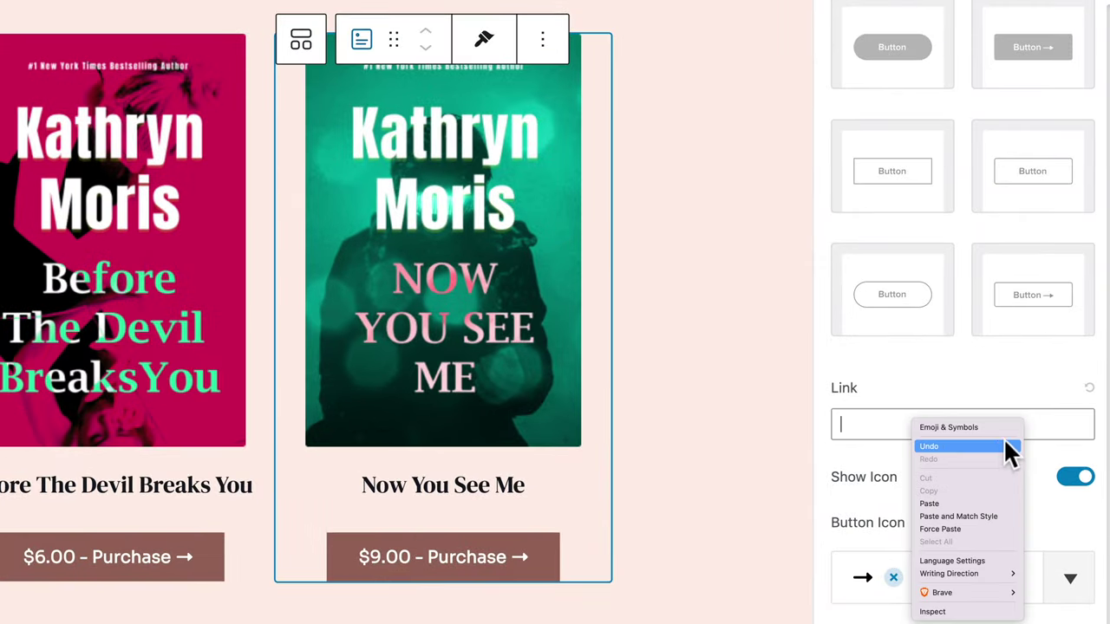
pyautogui.click(954, 500)
pyautogui.click(997, 25)
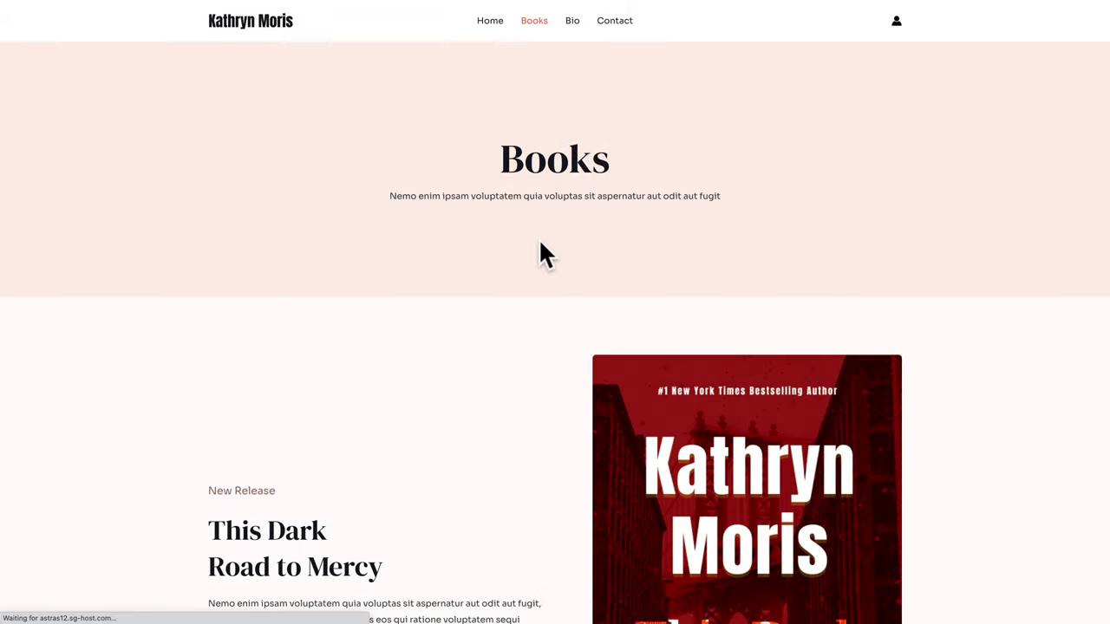
# - On the live Books page, click the Now You See Me $9.00 Purchase button
pyautogui.scroll(-8, 539, 247)
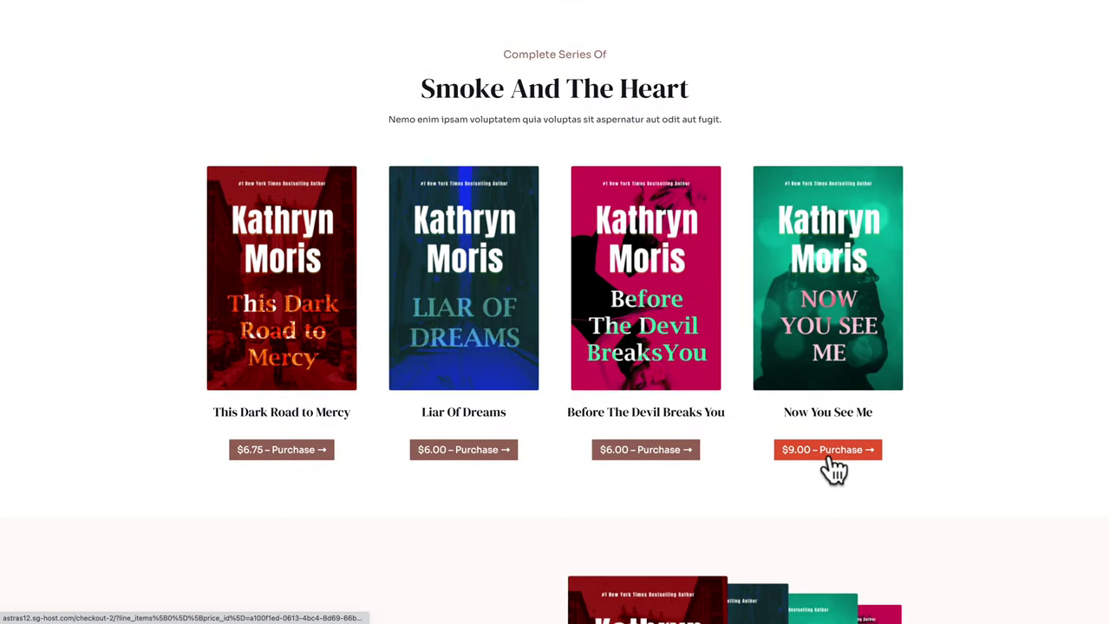
pyautogui.click(831, 453)
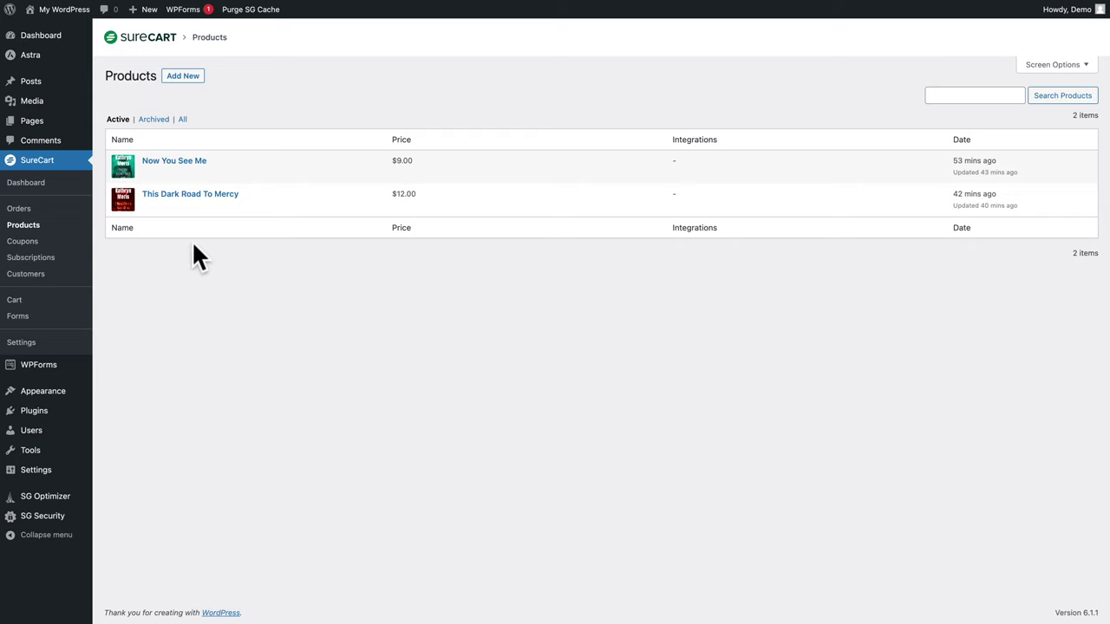
# - Open This Dark Road To Mercy, show Copy Links, and select its buy link URL
pyautogui.click(173, 196)
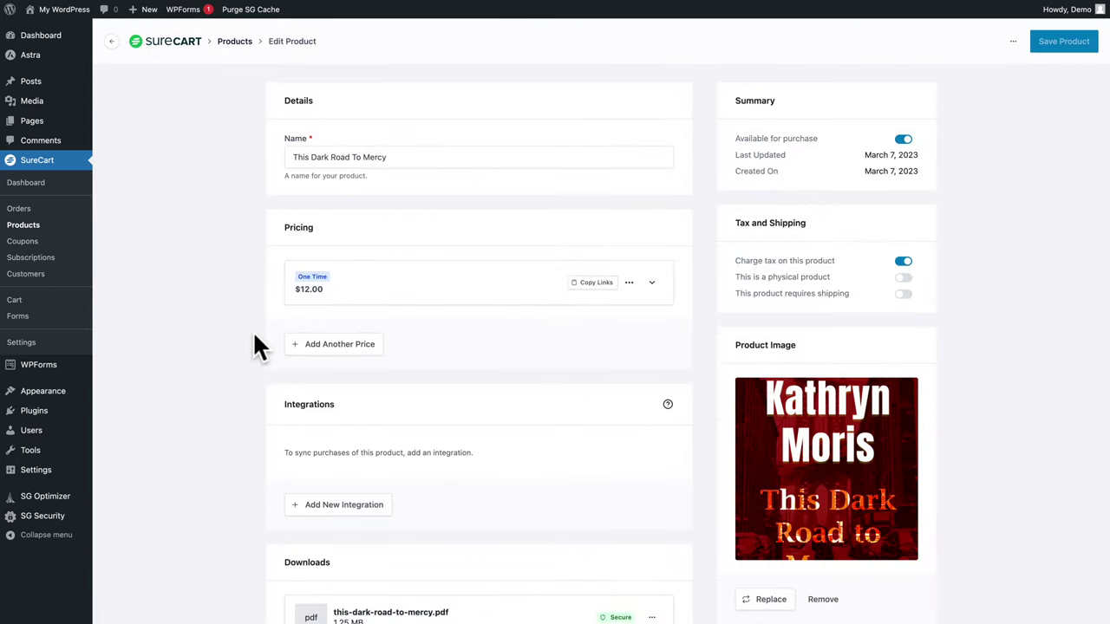
pyautogui.click(600, 284)
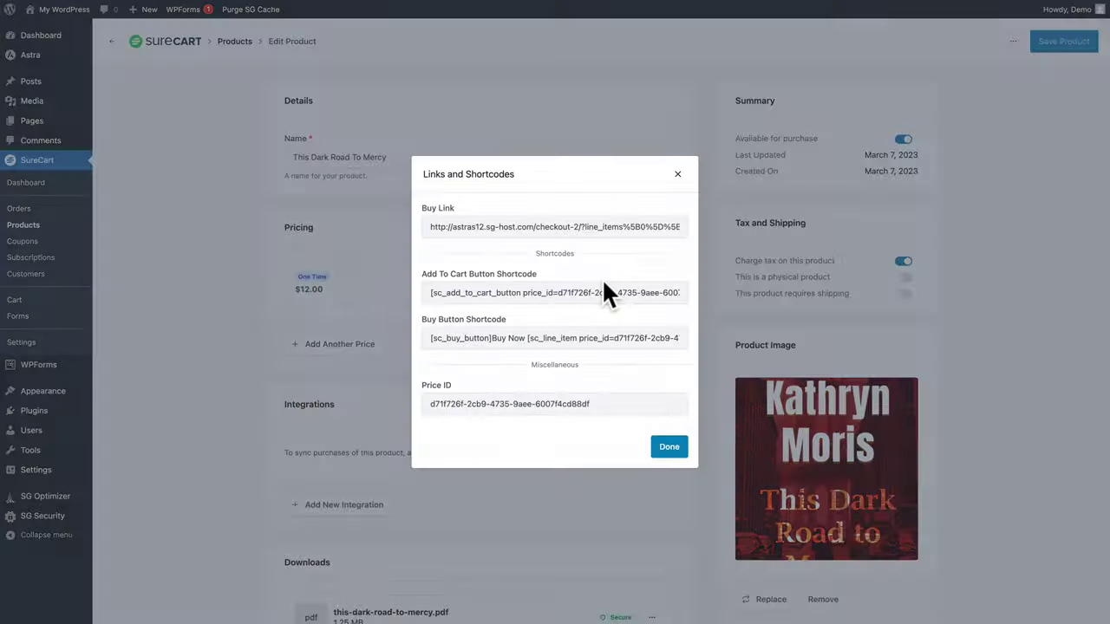
pyautogui.click(432, 227)
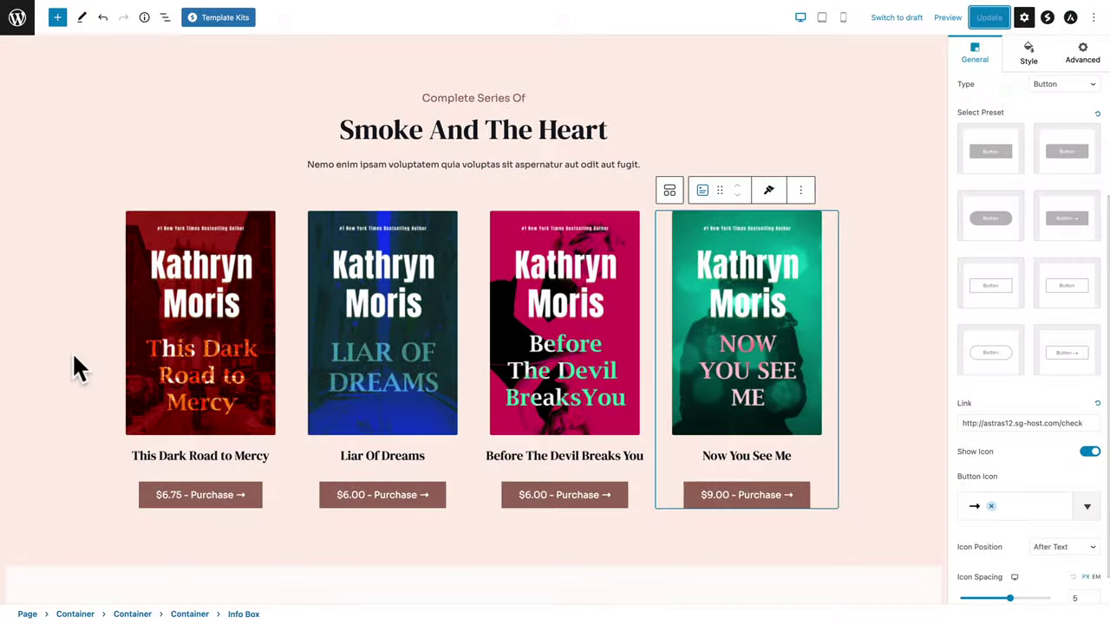
# - Set the first book's button price to 12.00, paste its buy link as the Link, and update
pyautogui.doubleClick(170, 496)
pyautogui.write('12')
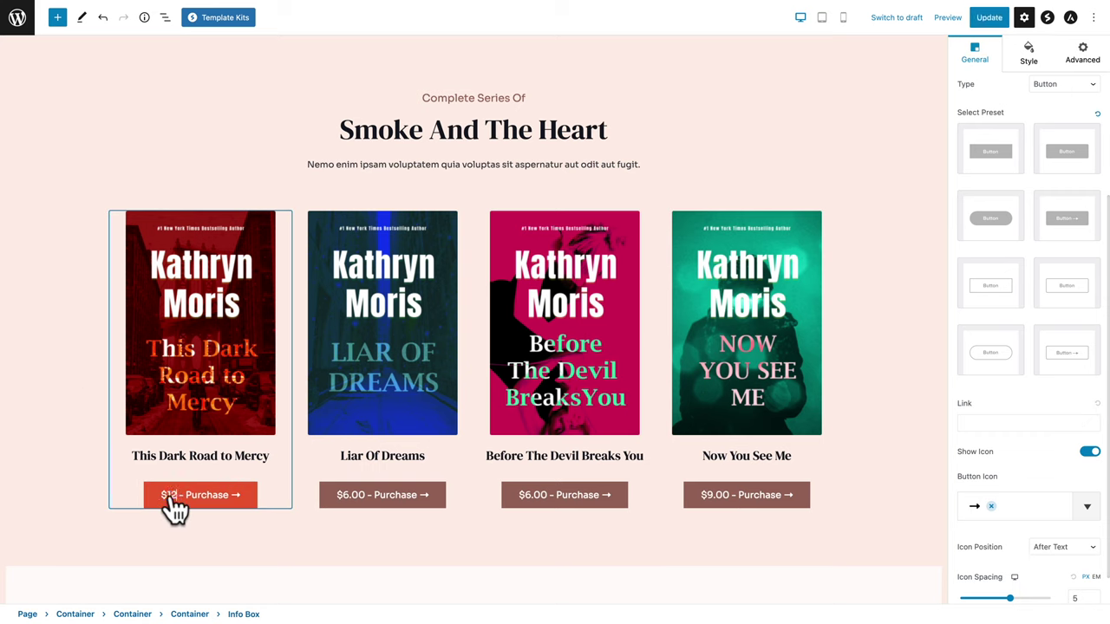
pyautogui.write('.00')
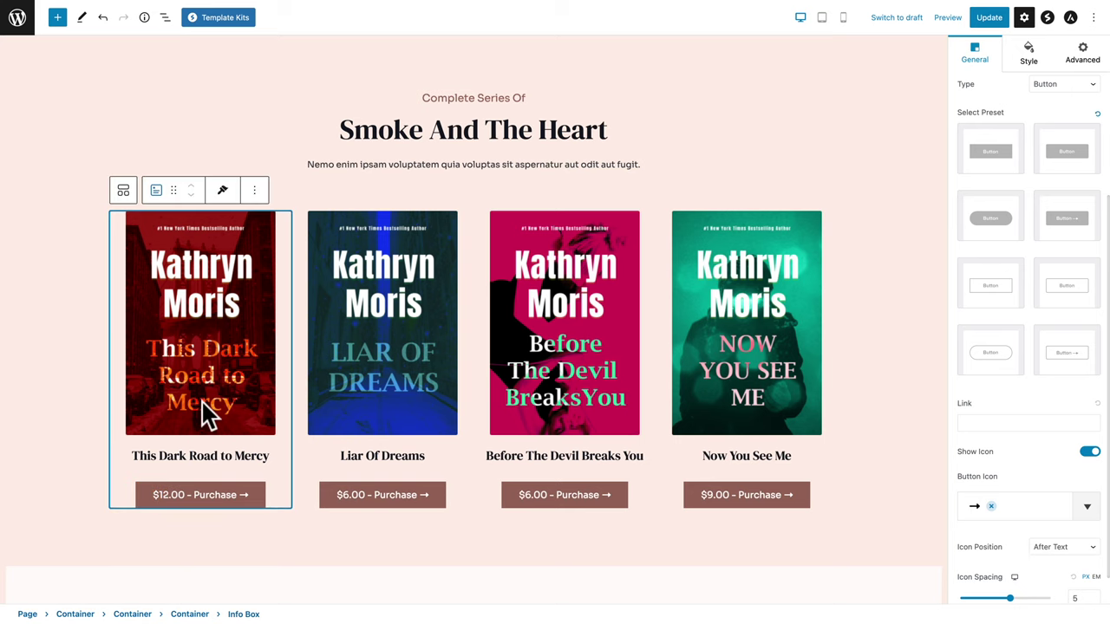
pyautogui.click(1030, 423)
pyautogui.rightClick(1029, 423)
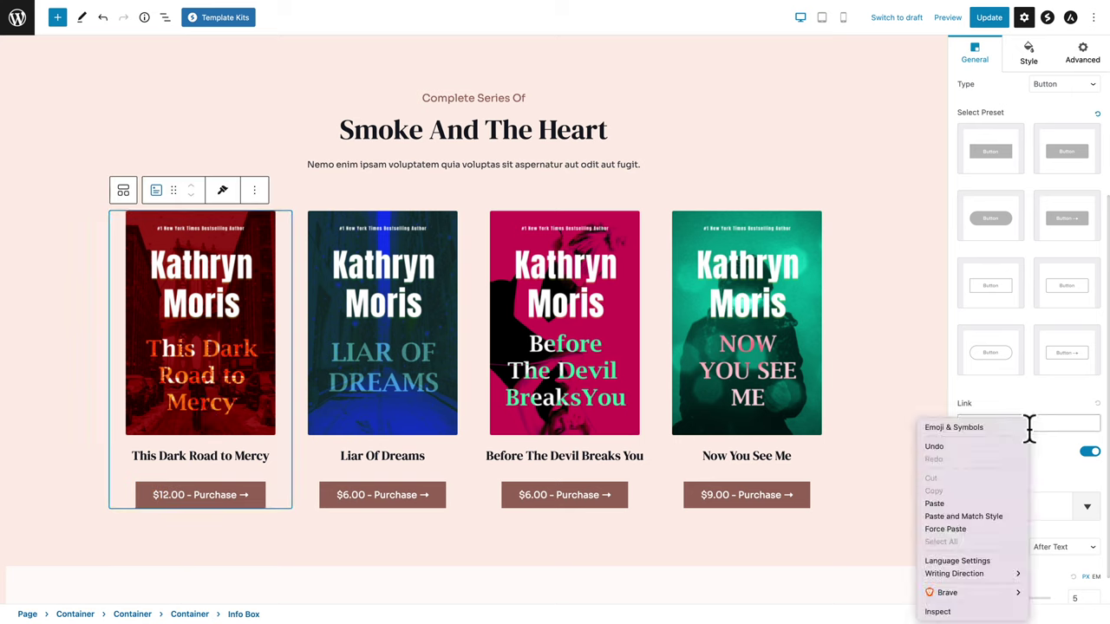
pyautogui.click(949, 505)
pyautogui.click(990, 21)
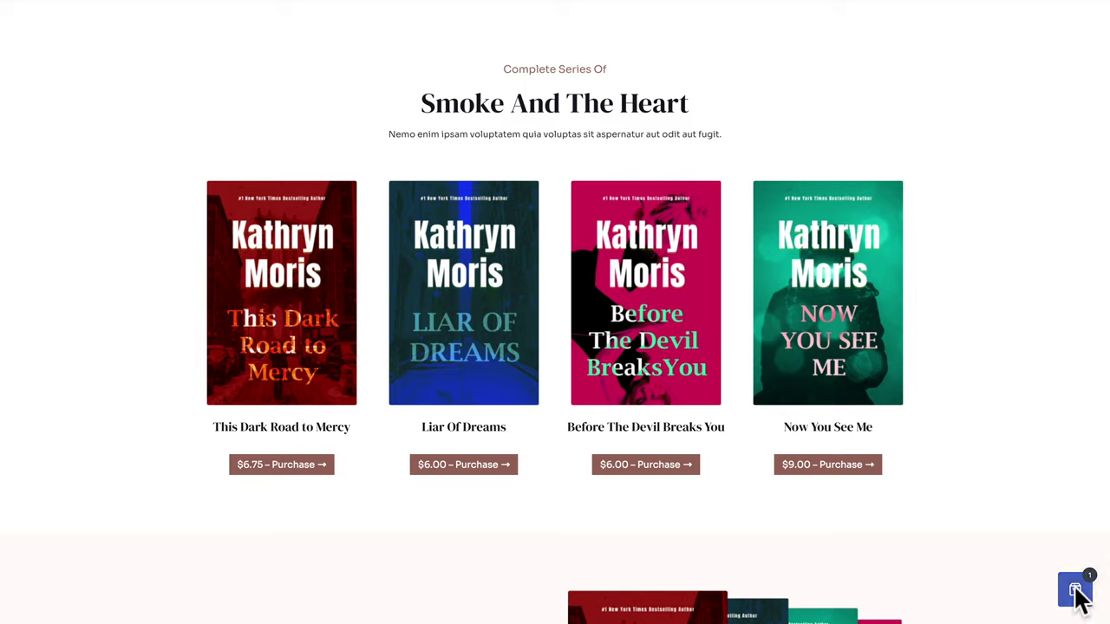
# - Open and close the My Cart drawer, then follow the first book's $12.00 Purchase button to checkout
pyautogui.click(1016, 536)
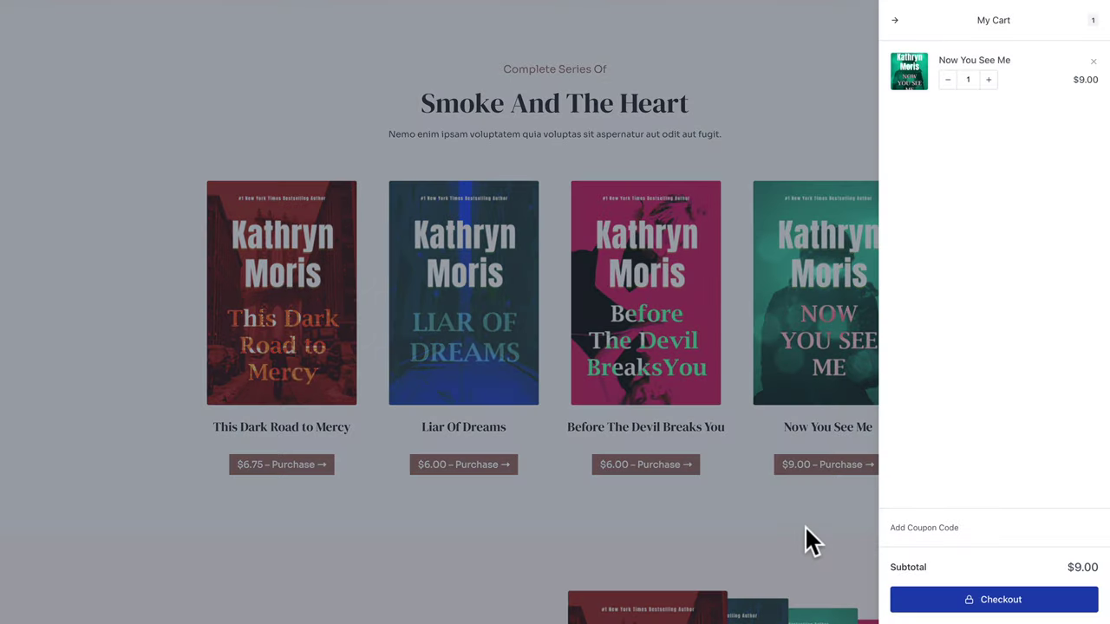
pyautogui.click(896, 20)
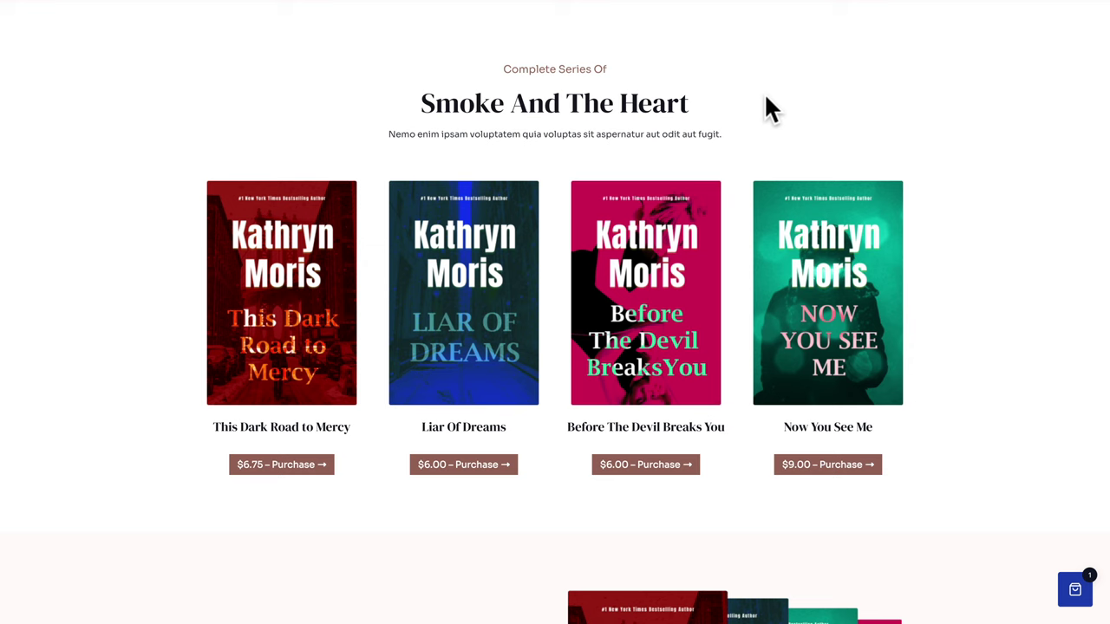
pyautogui.click(266, 463)
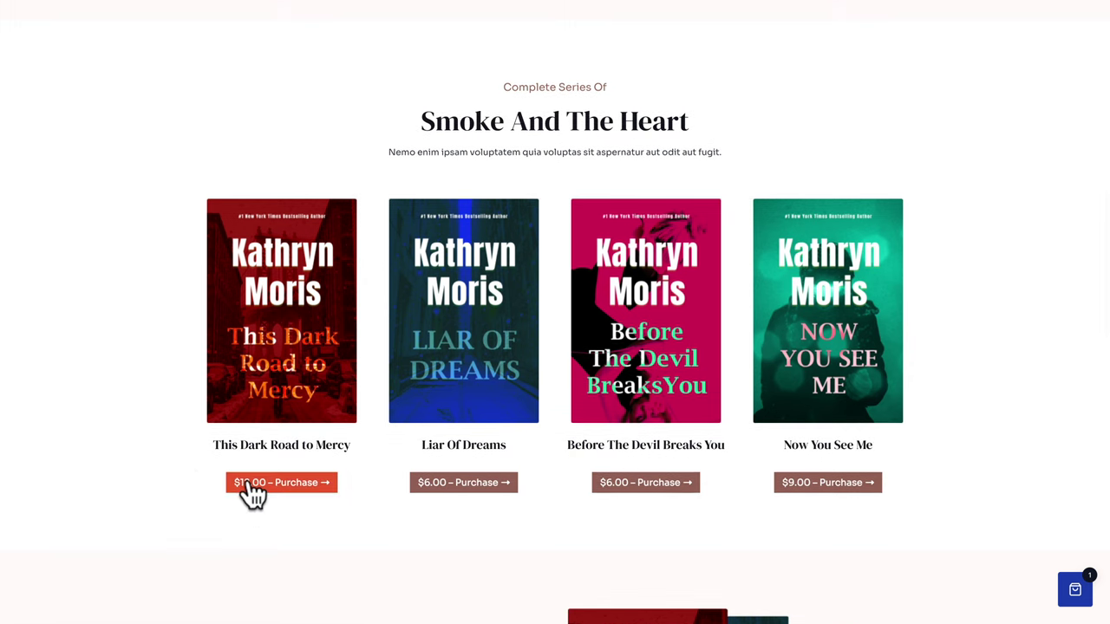
pyautogui.click(274, 475)
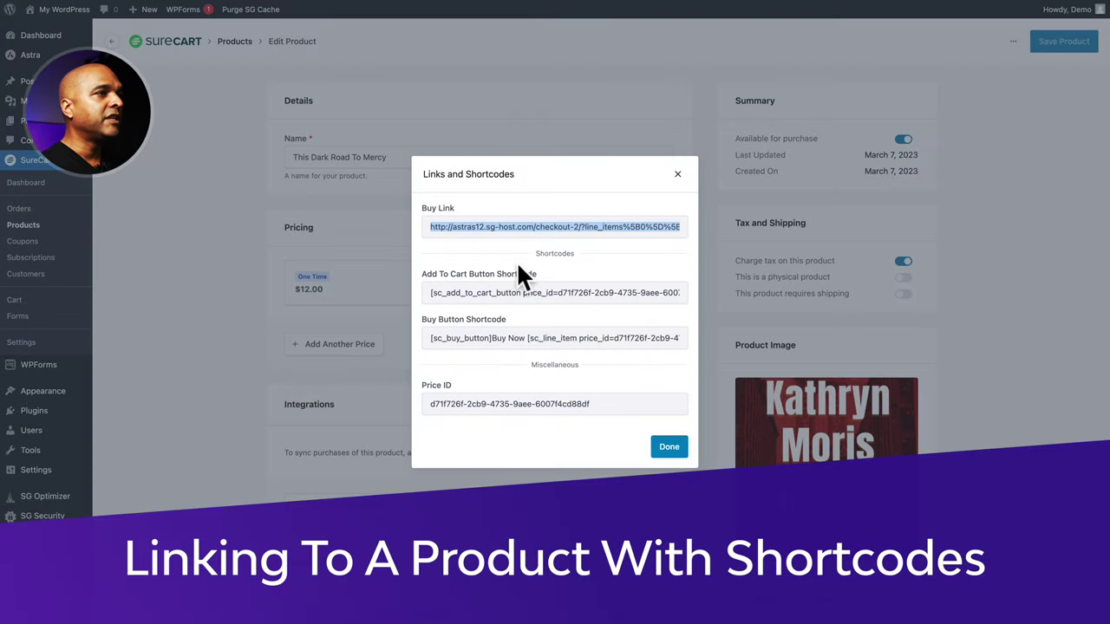
# - Select the This Dark Road To Mercy Add To Cart button shortcode and copy it
pyautogui.click(437, 293)
pyautogui.moveTo(429, 290); pyautogui.dragTo(705, 299)
pyautogui.press('cmd+c')
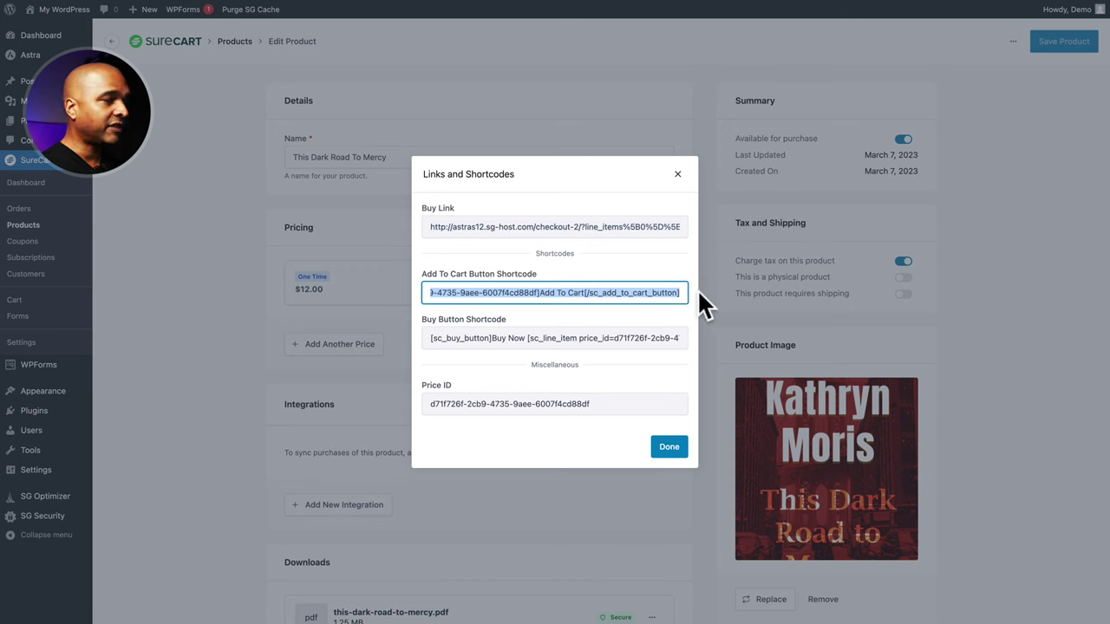
pyautogui.rightClick(637, 286)
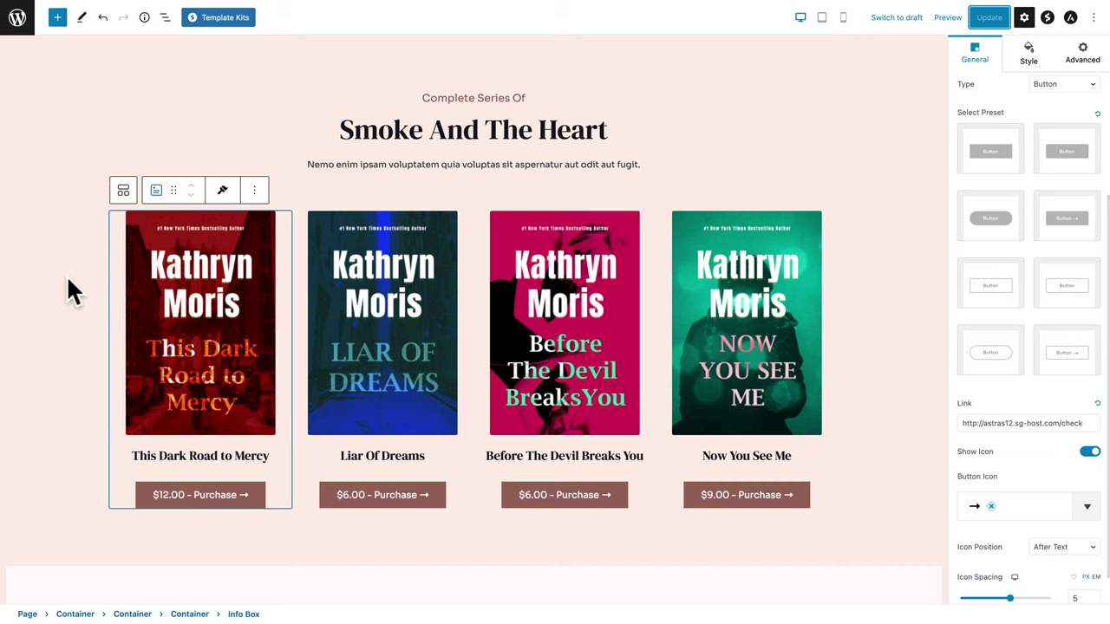
# - Remove the $6.75 Purchase Buttons block from the New Release section
pyautogui.scroll(5, 67, 275)
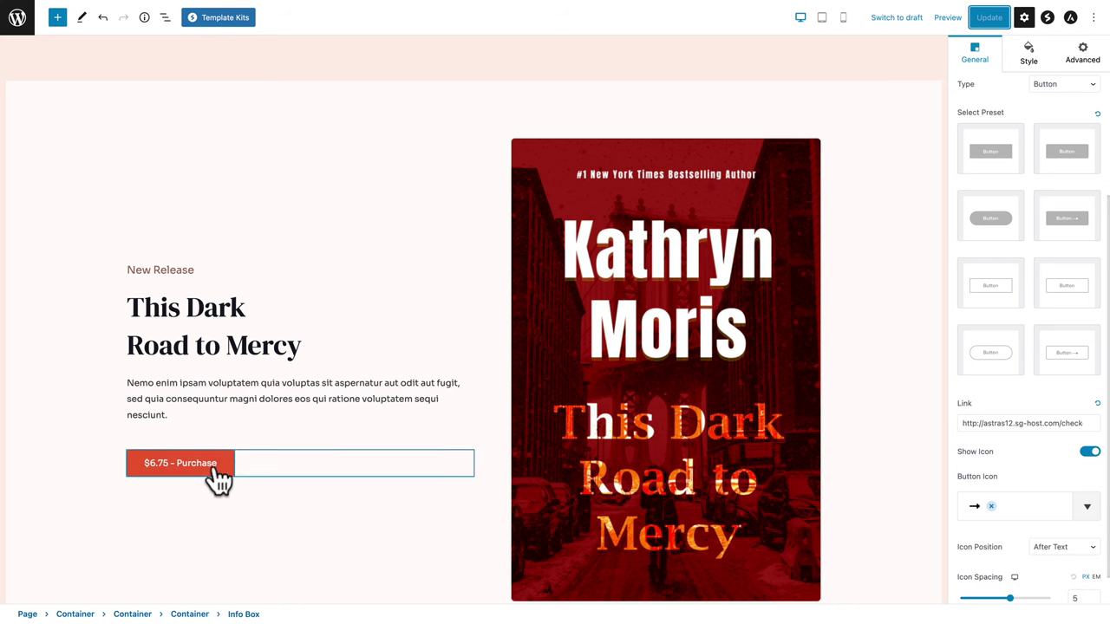
pyautogui.click(233, 466)
pyautogui.click(274, 433)
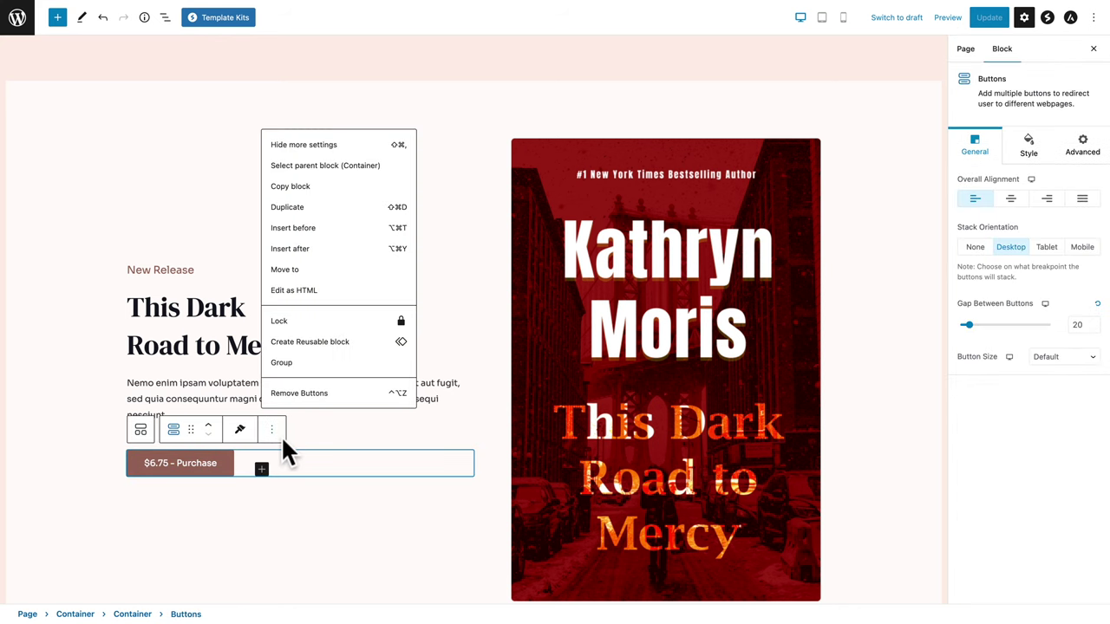
pyautogui.click(284, 396)
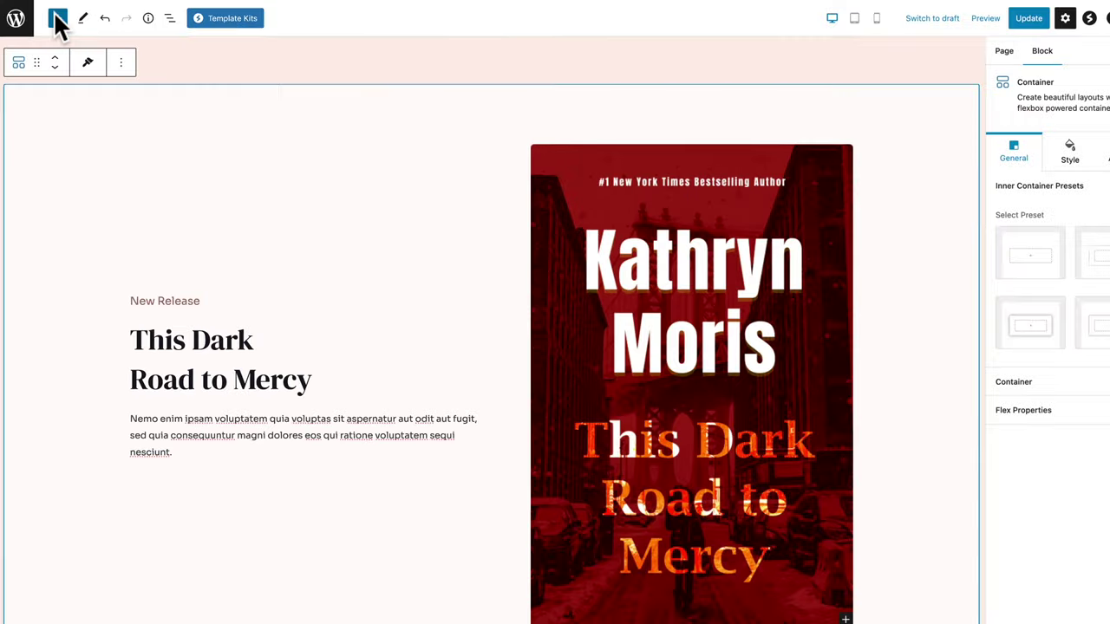
# - Insert a Shortcode block below the New Release description paragraph
pyautogui.click(58, 19)
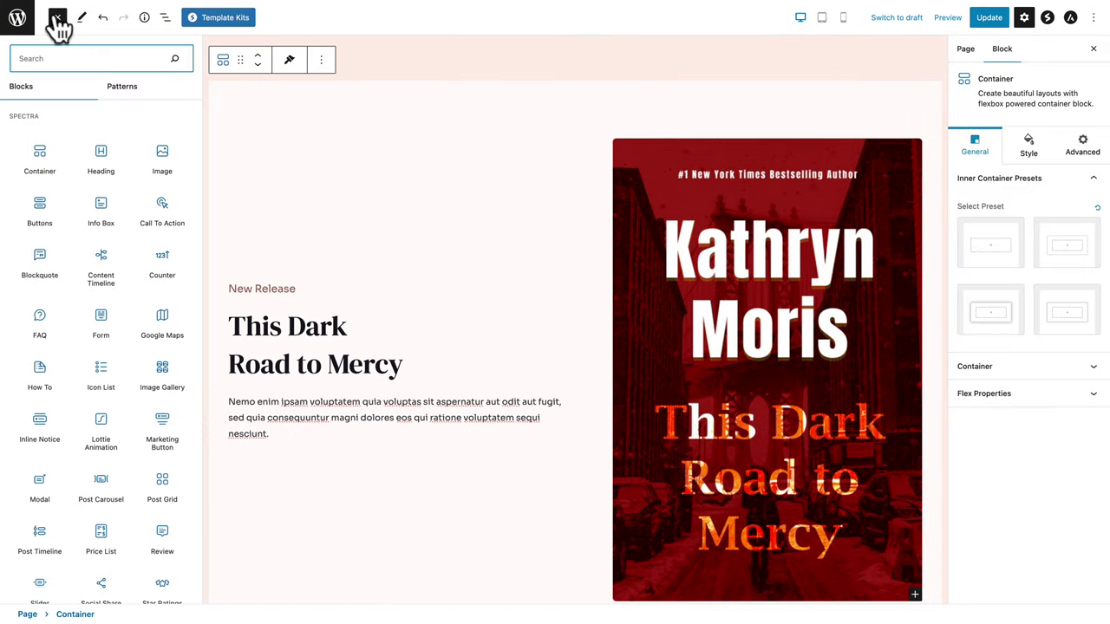
pyautogui.write('short')
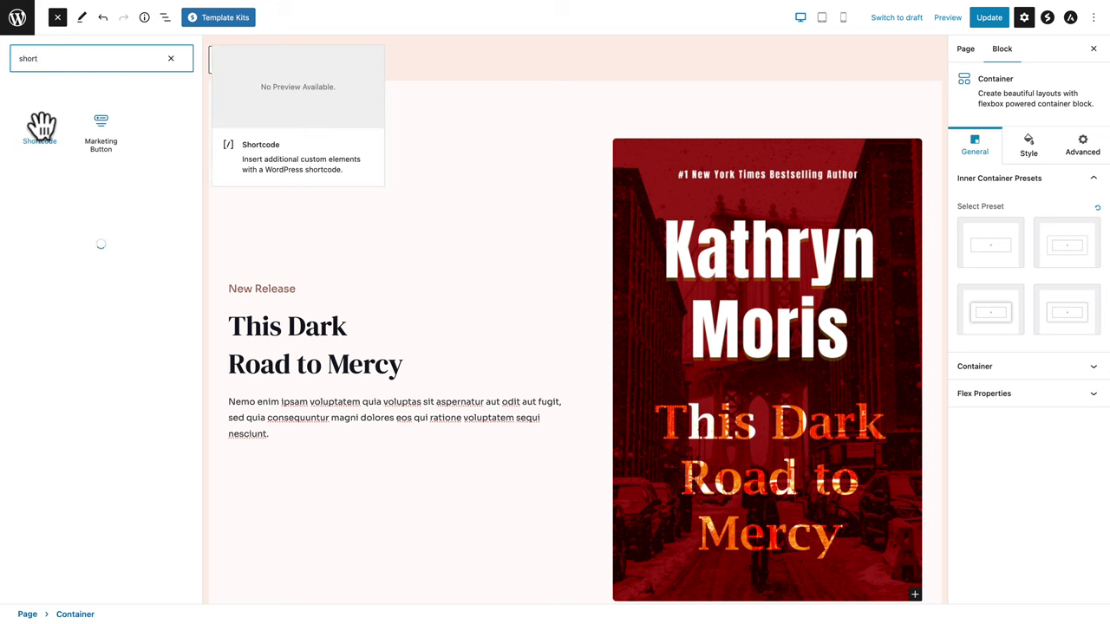
pyautogui.moveTo(40, 124); pyautogui.dragTo(257, 450)
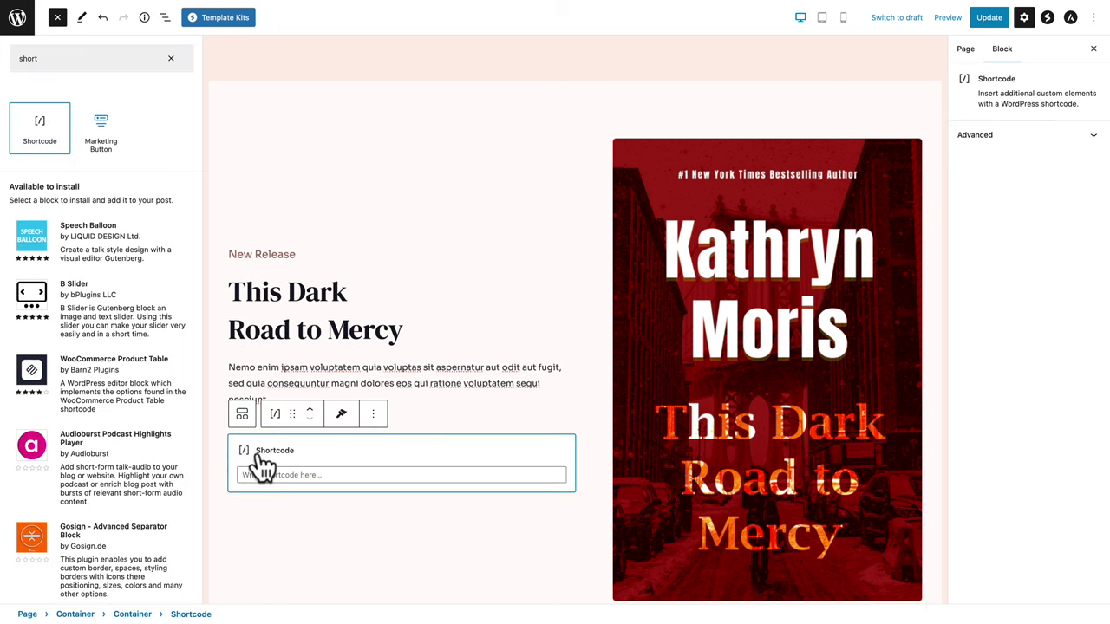
pyautogui.click(172, 59)
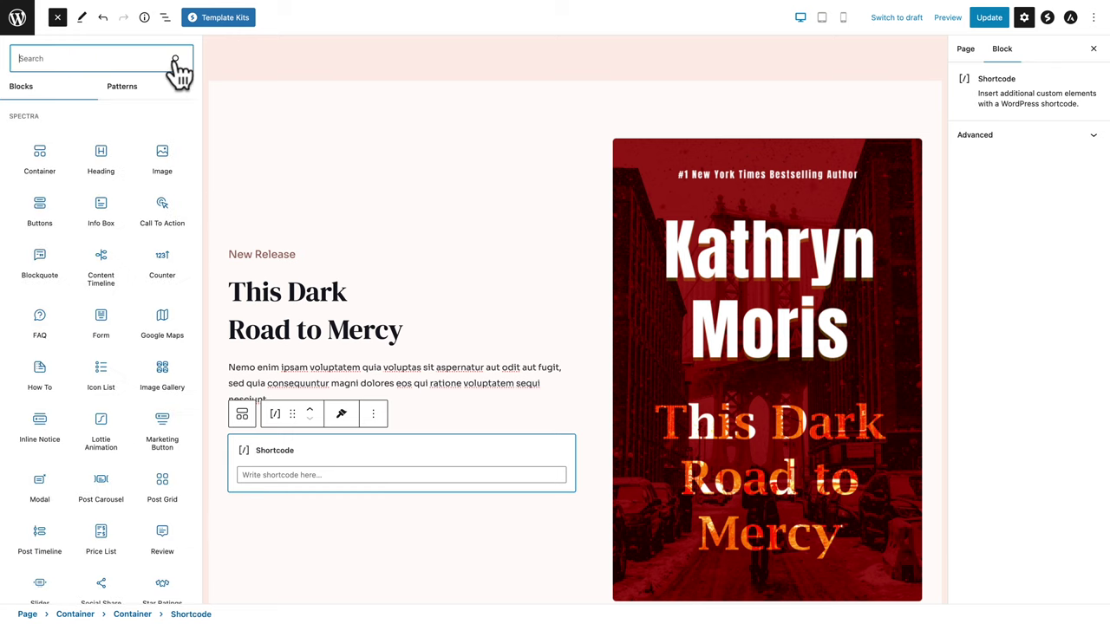
pyautogui.click(165, 17)
pyautogui.click(165, 17)
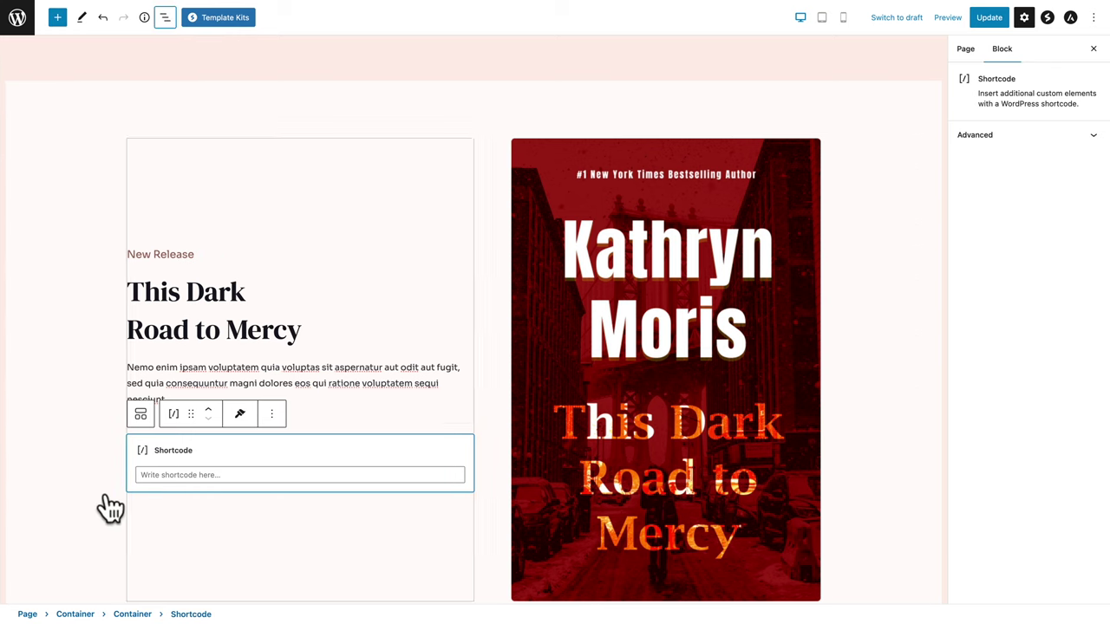
# - Paste the Add To Cart shortcode into the new Shortcode block
pyautogui.click(149, 473)
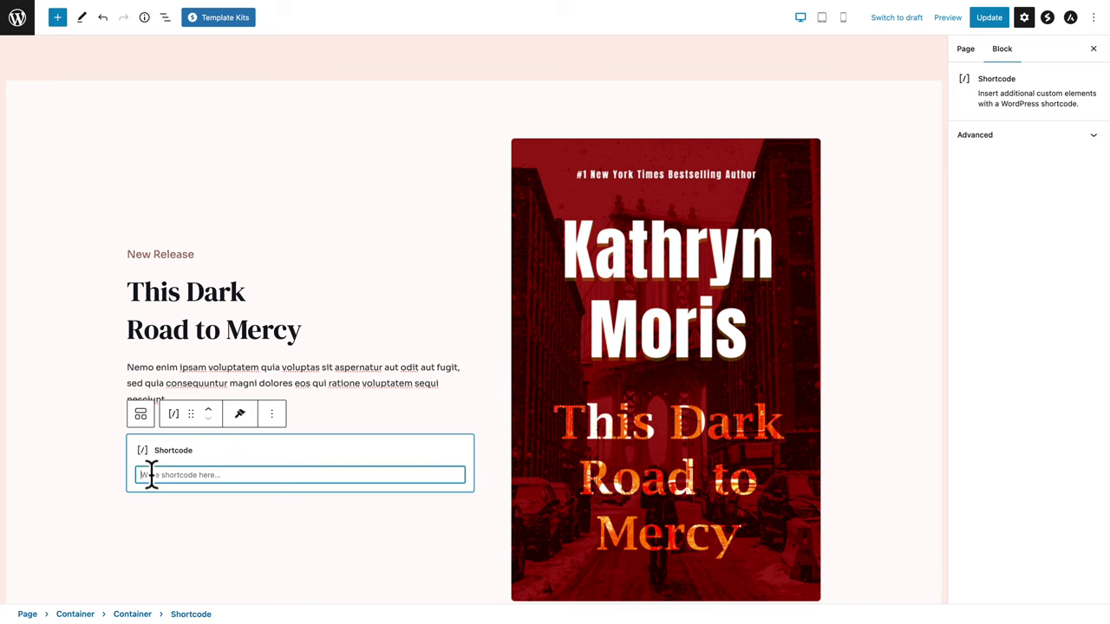
pyautogui.rightClick(151, 474)
pyautogui.click(169, 505)
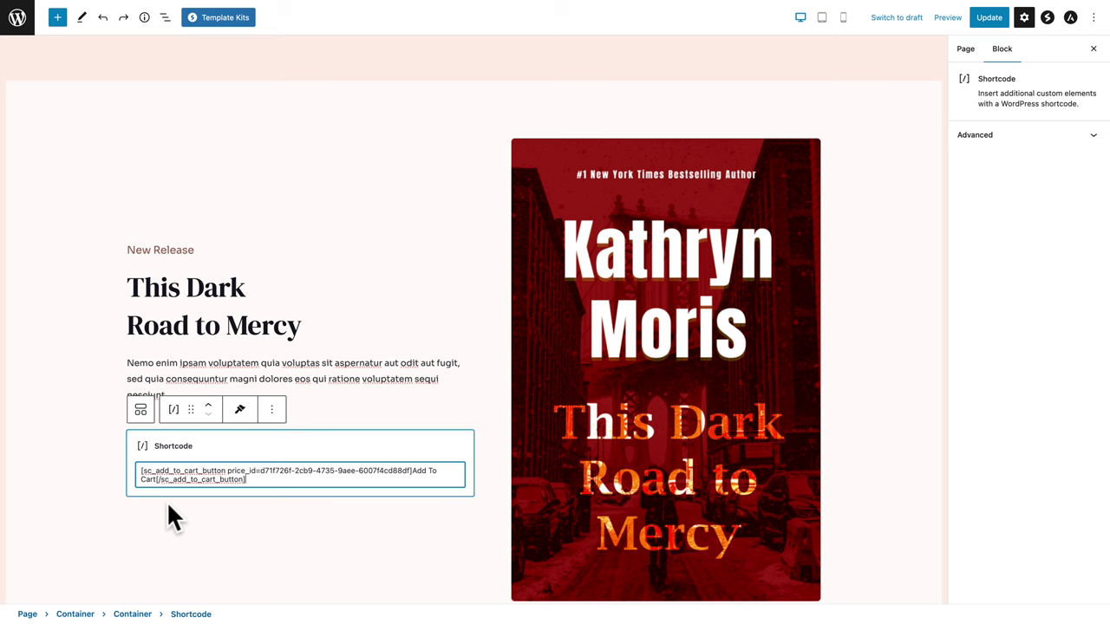
pyautogui.click(272, 410)
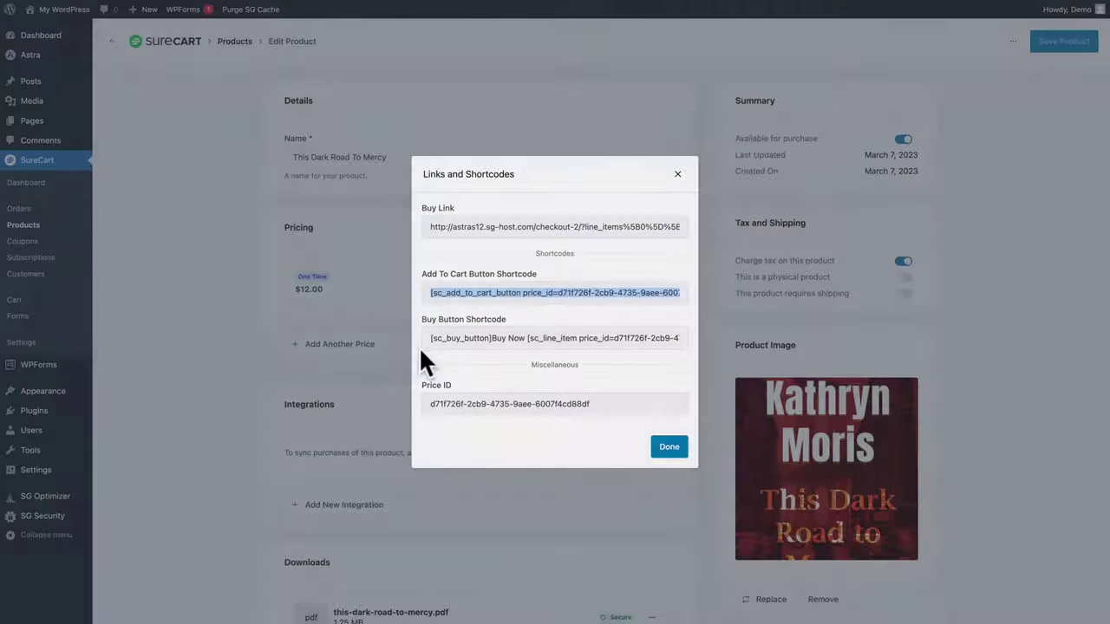
# - Copy the Buy Button shortcode into the second Shortcode block and update the page
pyautogui.moveTo(432, 338); pyautogui.dragTo(694, 337)
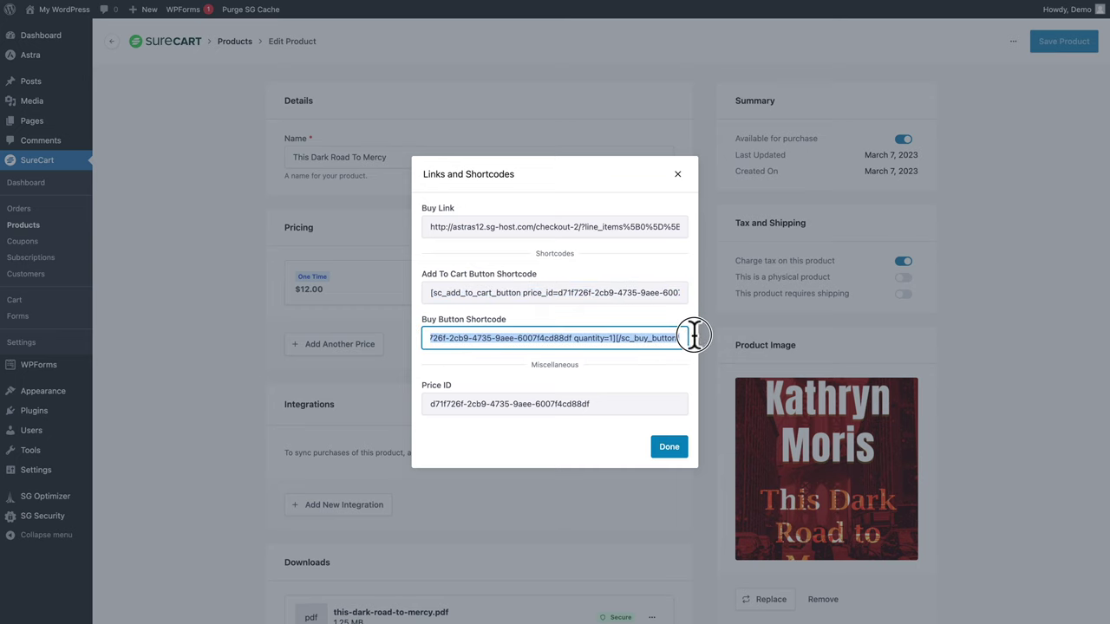
pyautogui.rightClick(639, 339)
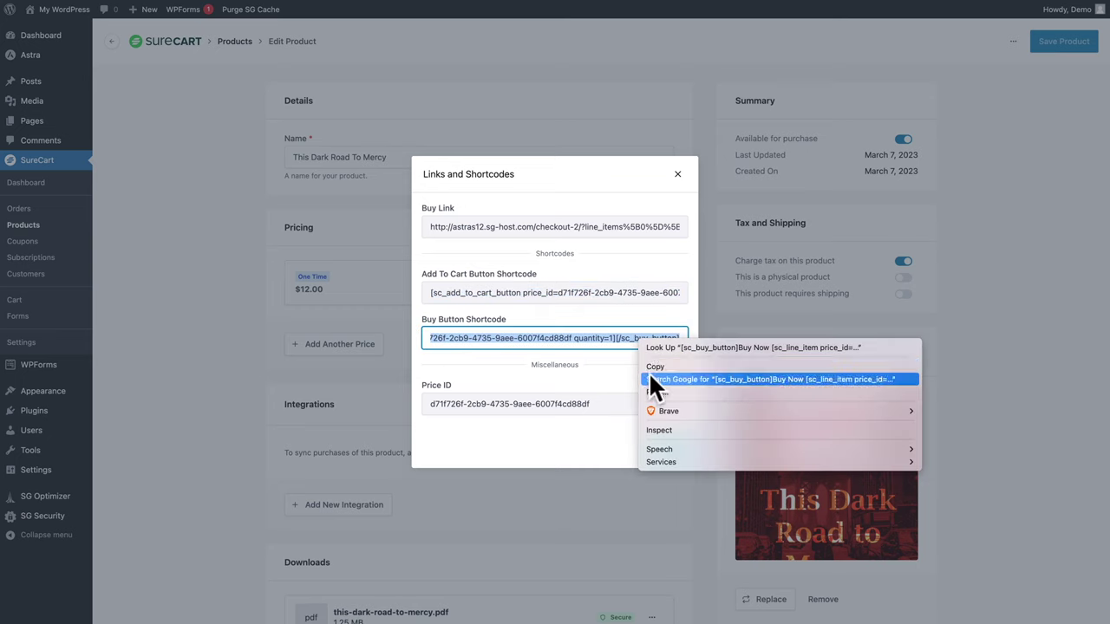
pyautogui.click(652, 367)
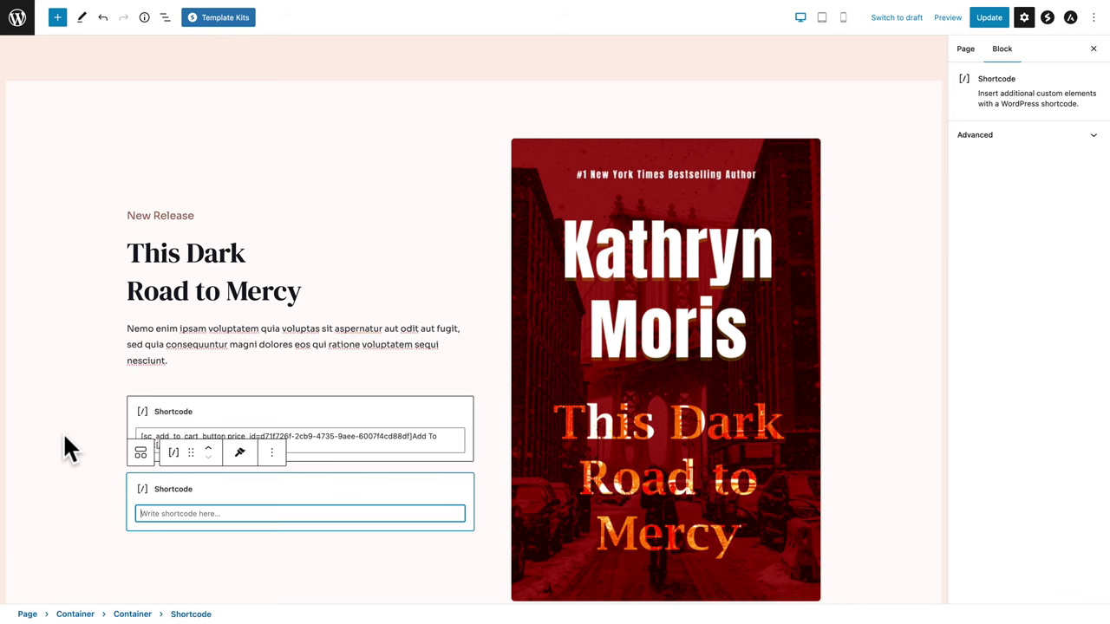
pyautogui.rightClick(148, 512)
pyautogui.click(167, 503)
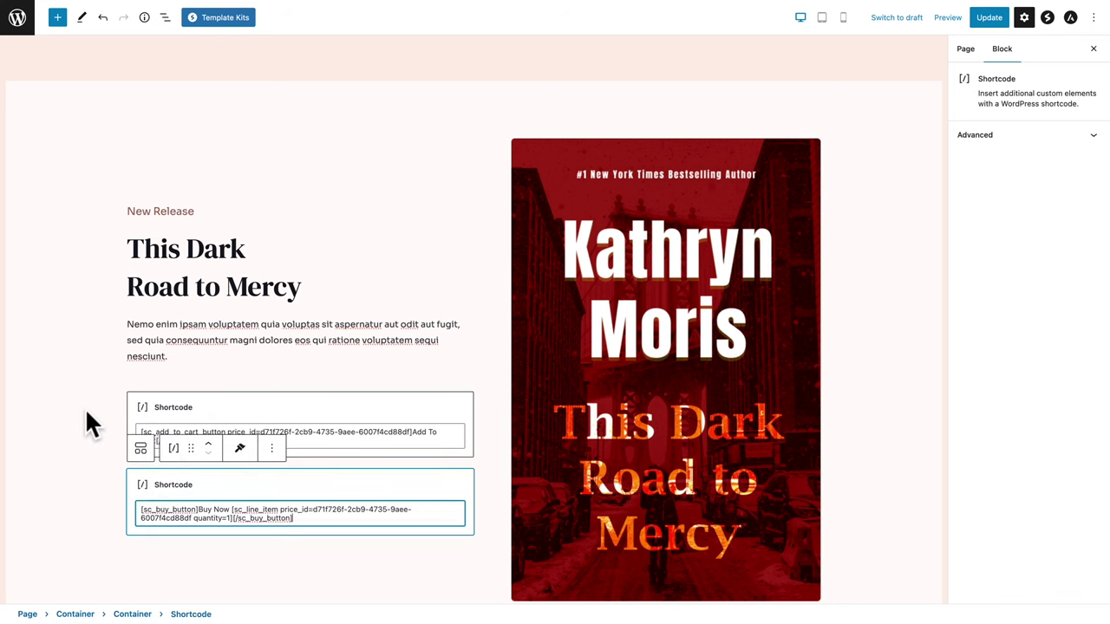
pyautogui.click(988, 17)
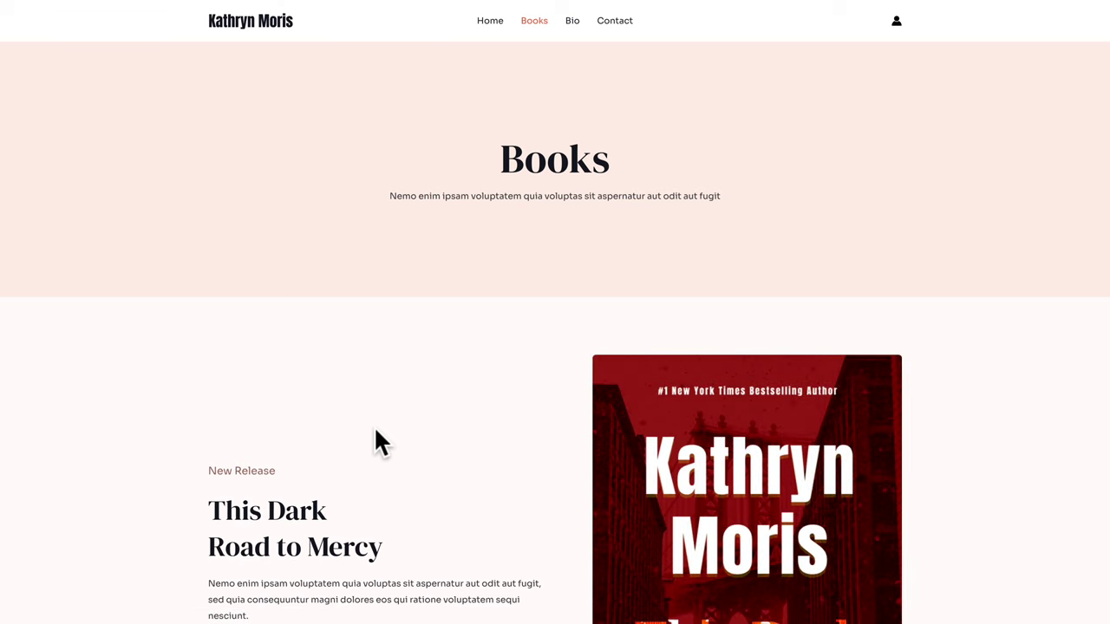
# - On the live page, add the book to the cart, remove it, then try Buy Now checkout
pyautogui.scroll(-4, 375, 431)
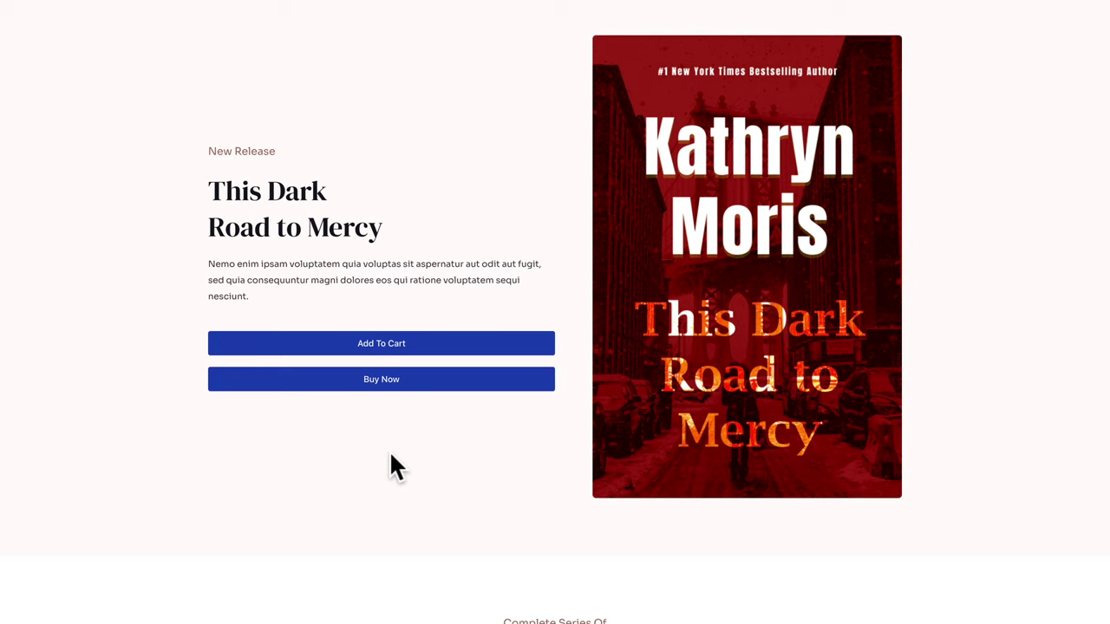
pyautogui.click(373, 343)
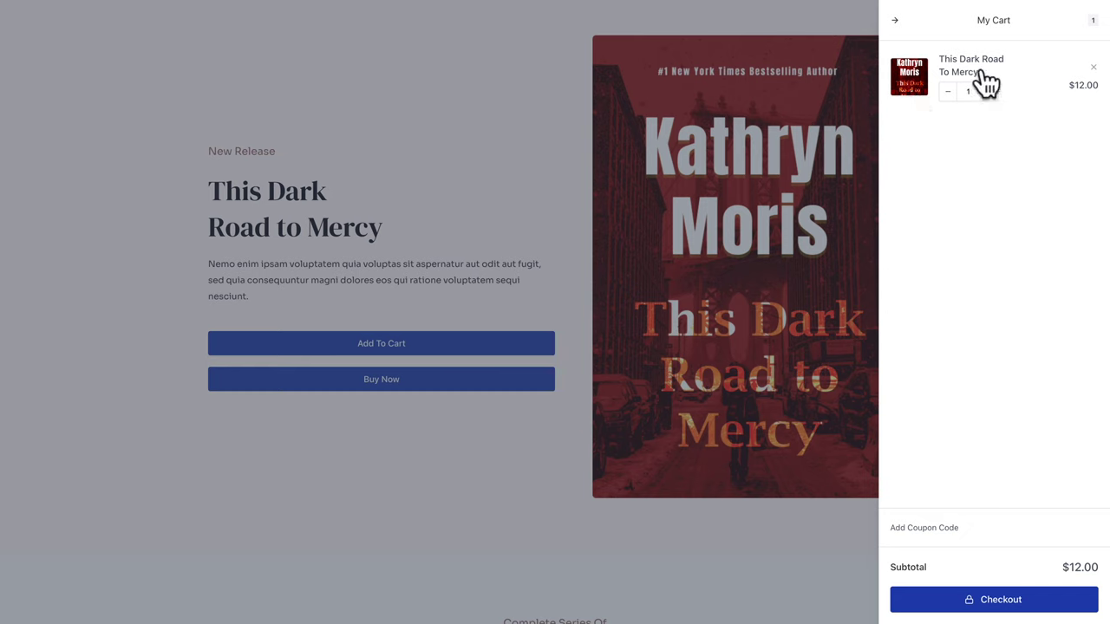
pyautogui.click(1093, 68)
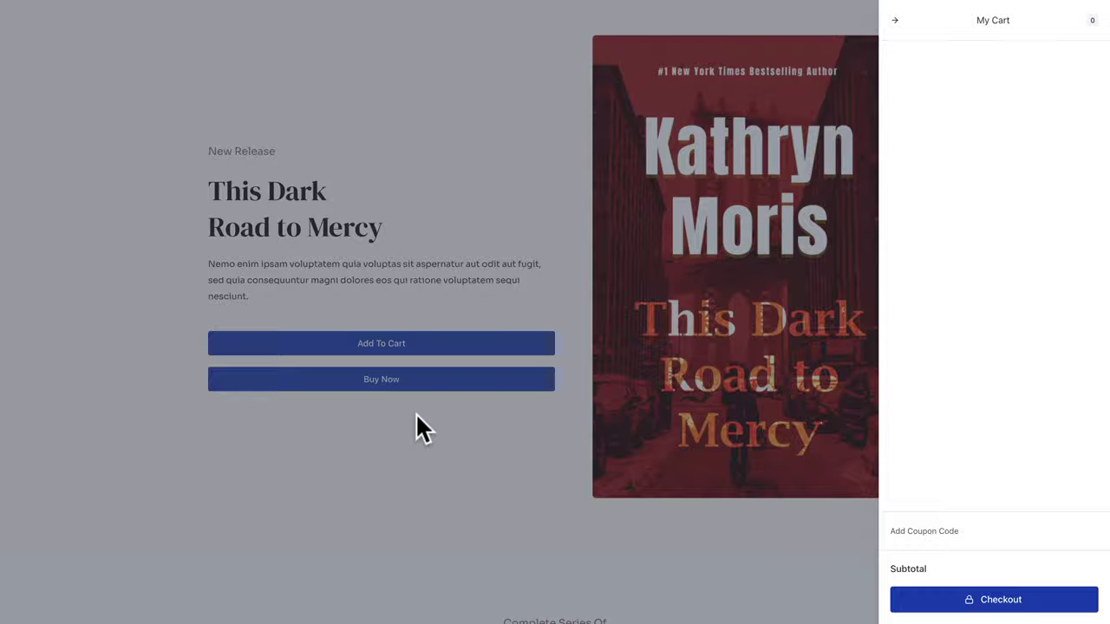
pyautogui.click(416, 413)
pyautogui.click(385, 386)
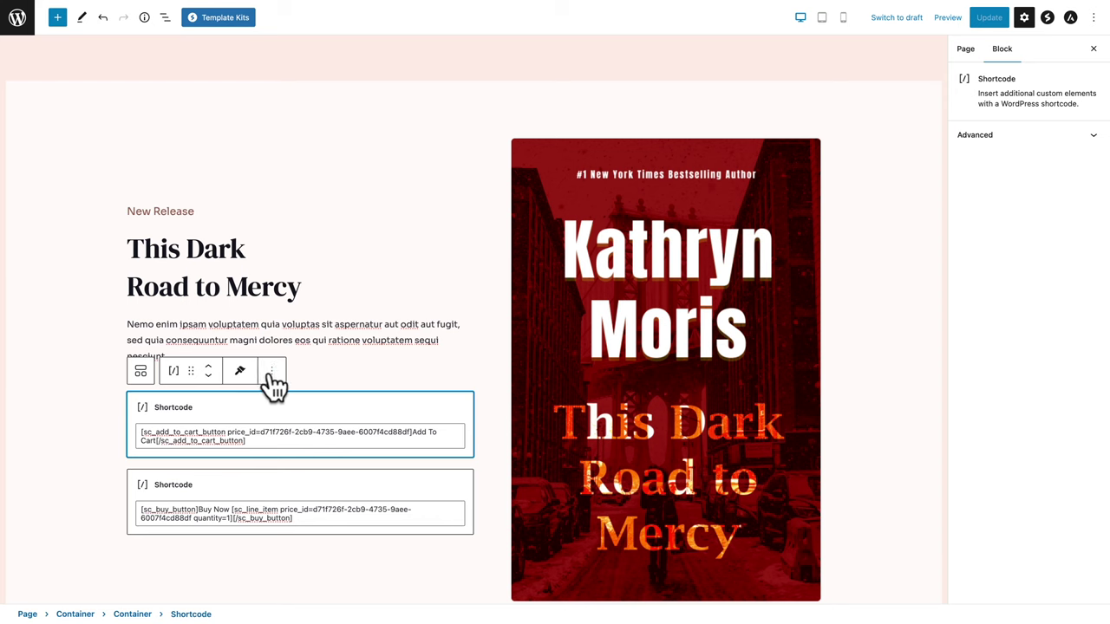
# - Delete the Add To Cart and Buy Now Shortcode blocks from the New Release section
pyautogui.click(272, 372)
pyautogui.click(282, 334)
pyautogui.click(256, 450)
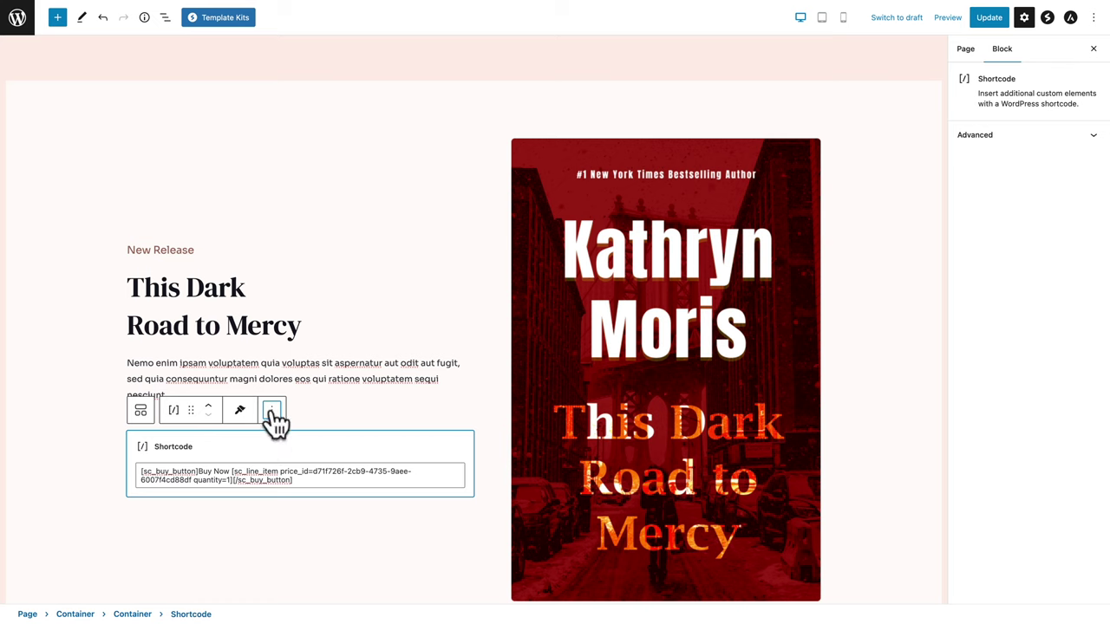
pyautogui.click(271, 411)
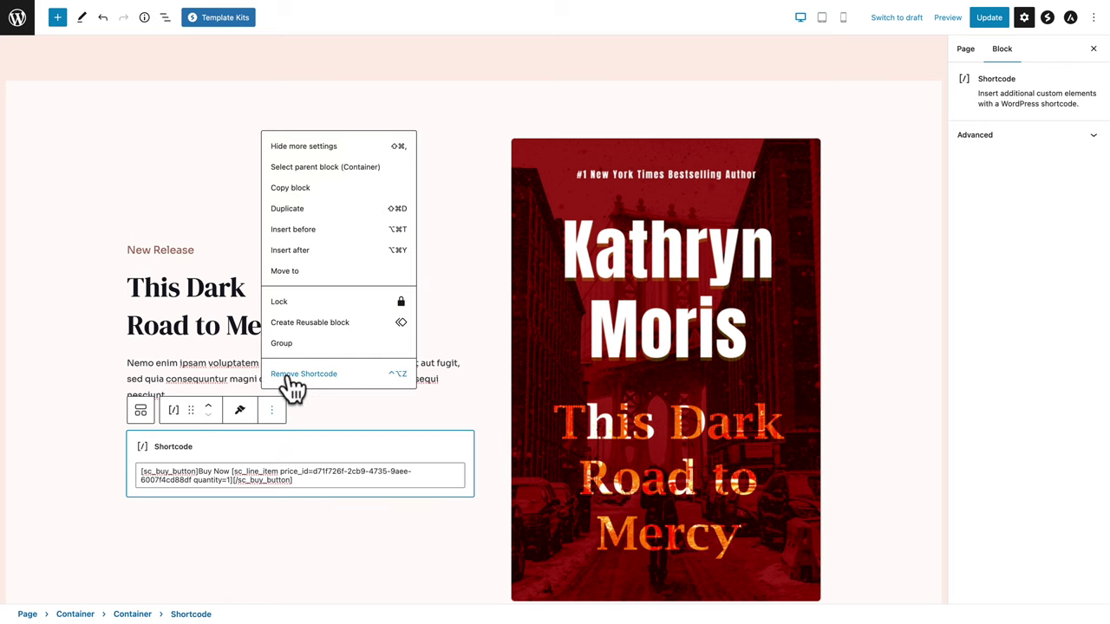
pyautogui.click(292, 378)
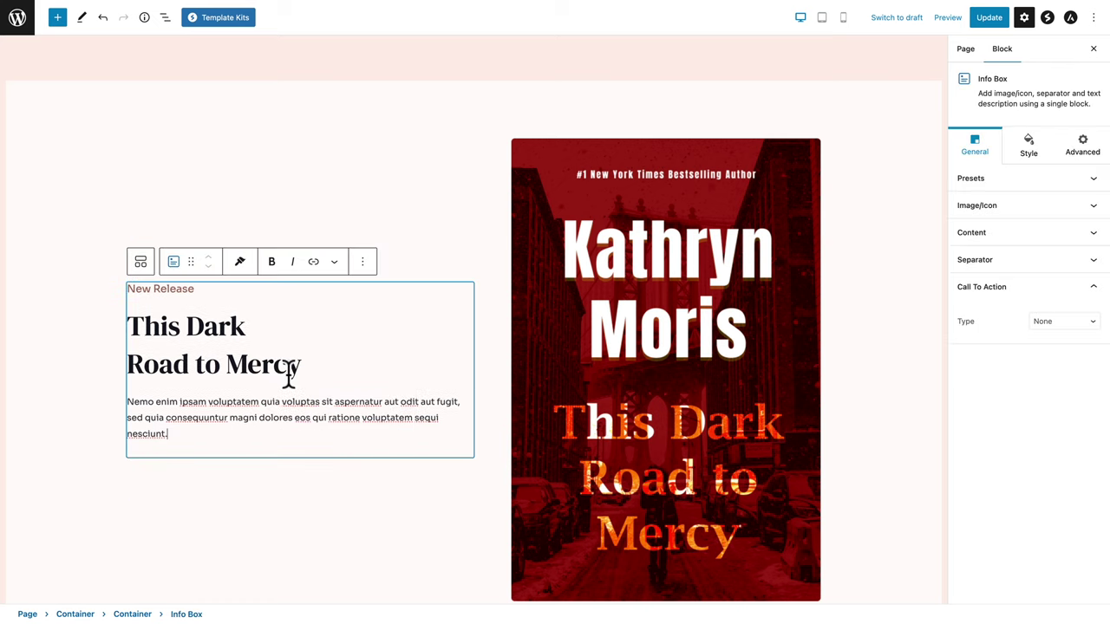
# - Insert a SureCart Buy Button block linked to the $12.00 This Dark Road to Mercy price
pyautogui.click(57, 19)
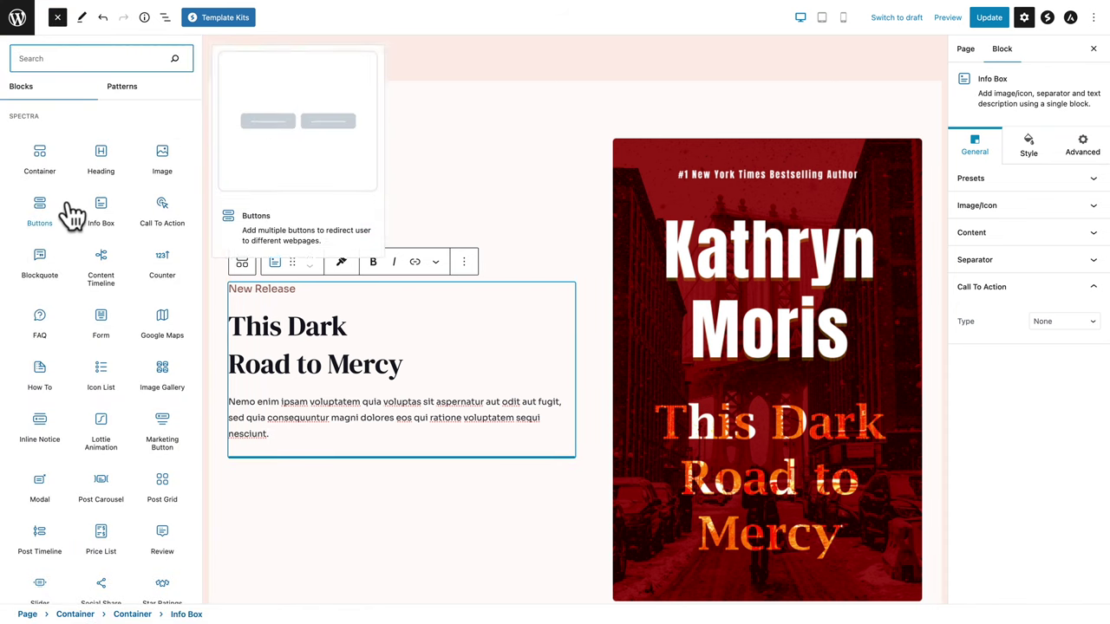
pyautogui.scroll(-10, 55, 153)
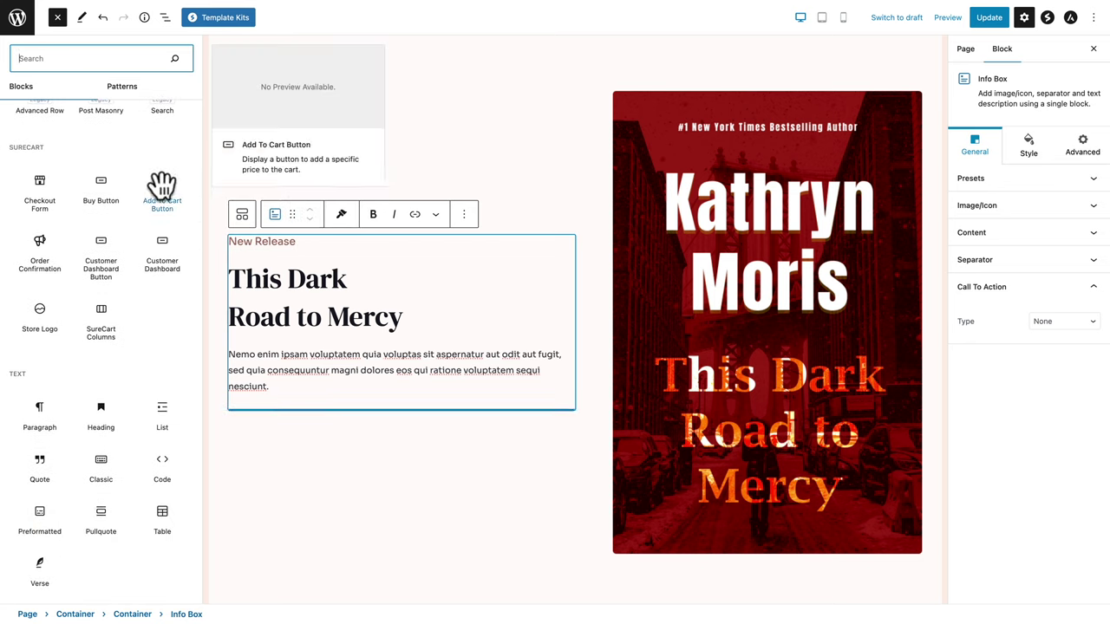
pyautogui.click(101, 184)
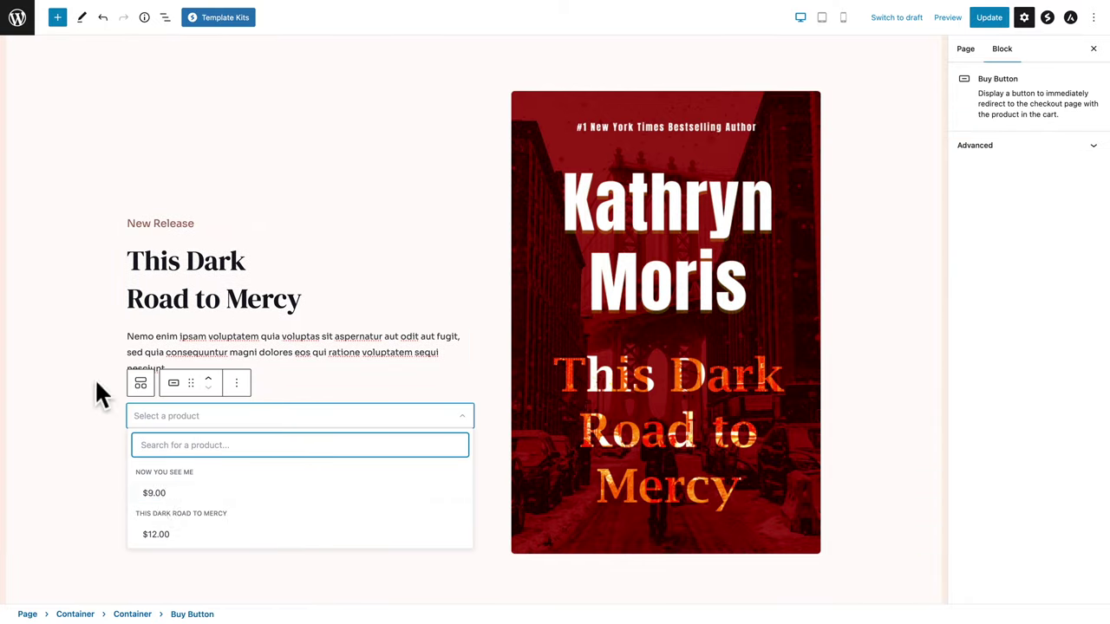
pyautogui.click(158, 535)
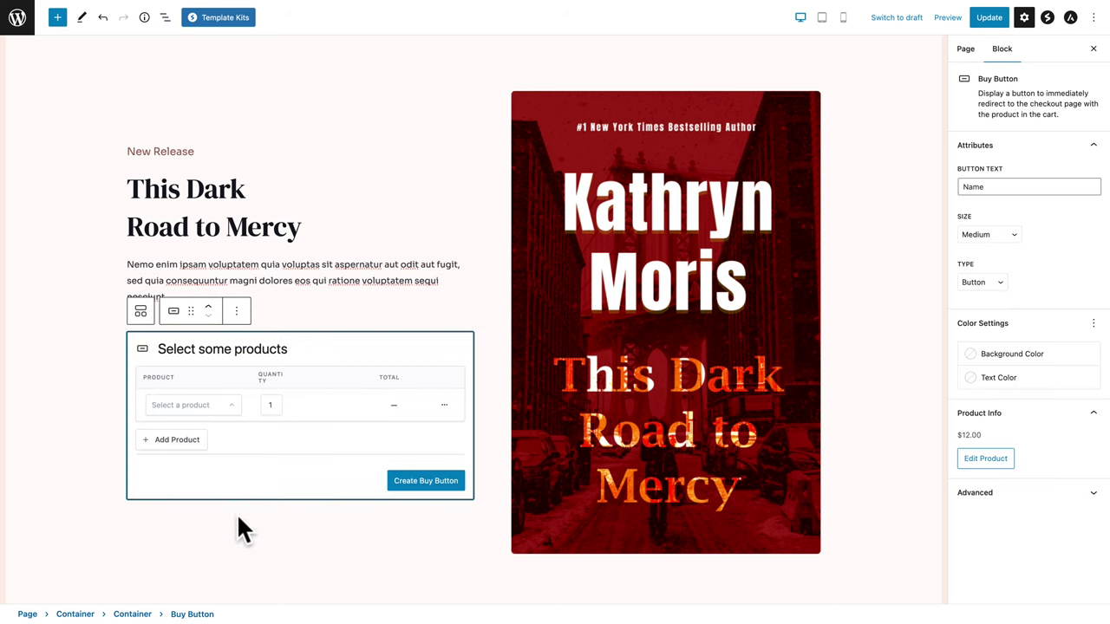
pyautogui.click(426, 481)
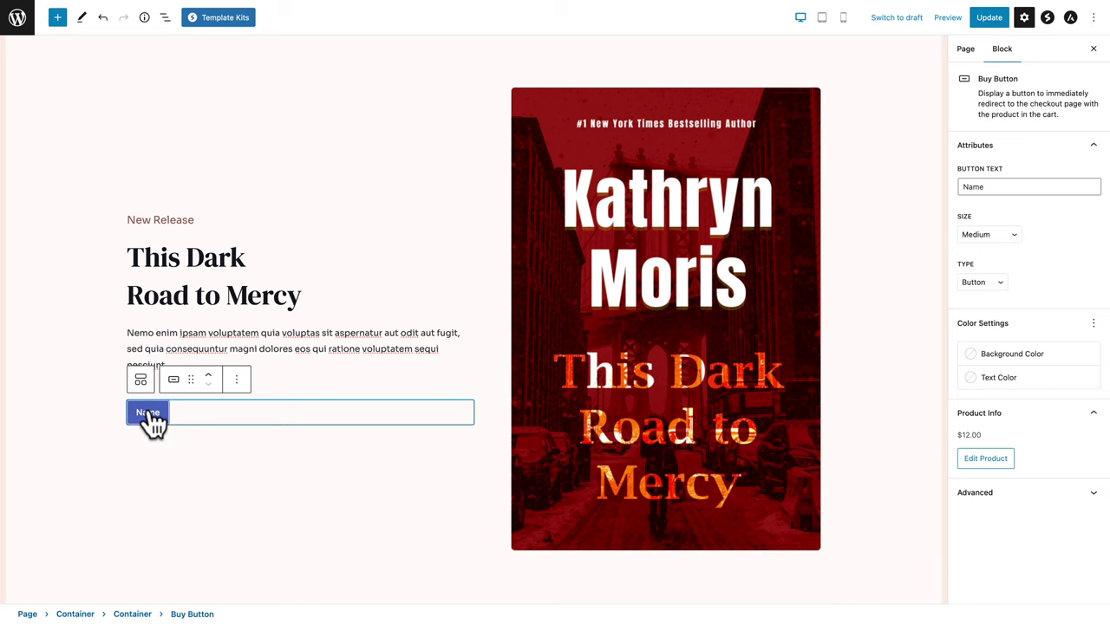
# - Set the button text to 'Buy Now!' and update the page
pyautogui.doubleClick(973, 186)
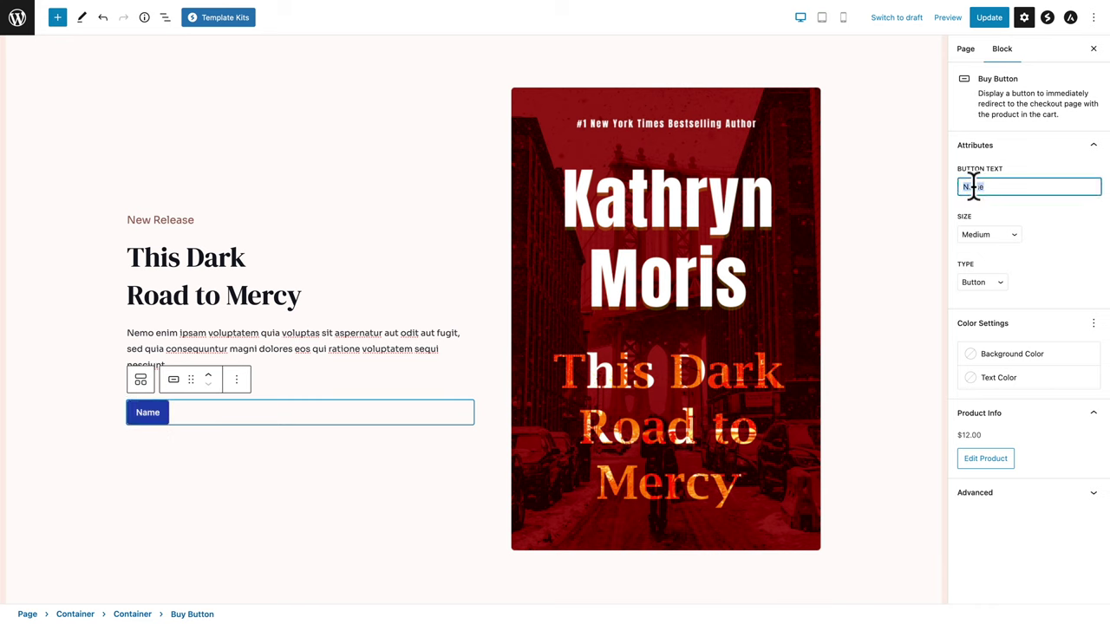
pyautogui.write('Buy Now!')
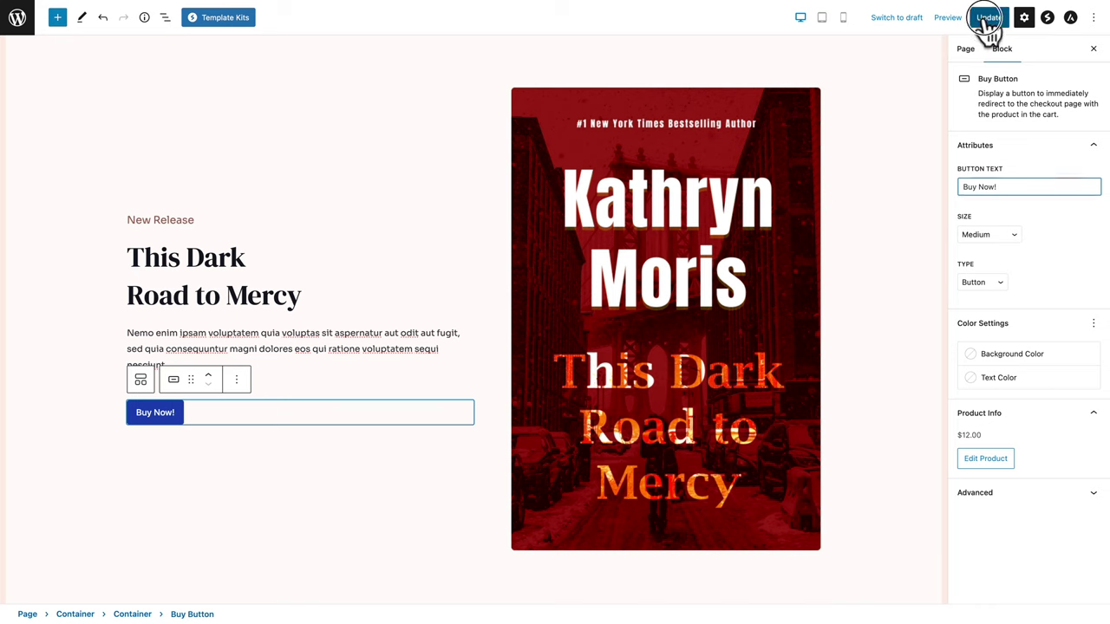
pyautogui.click(988, 17)
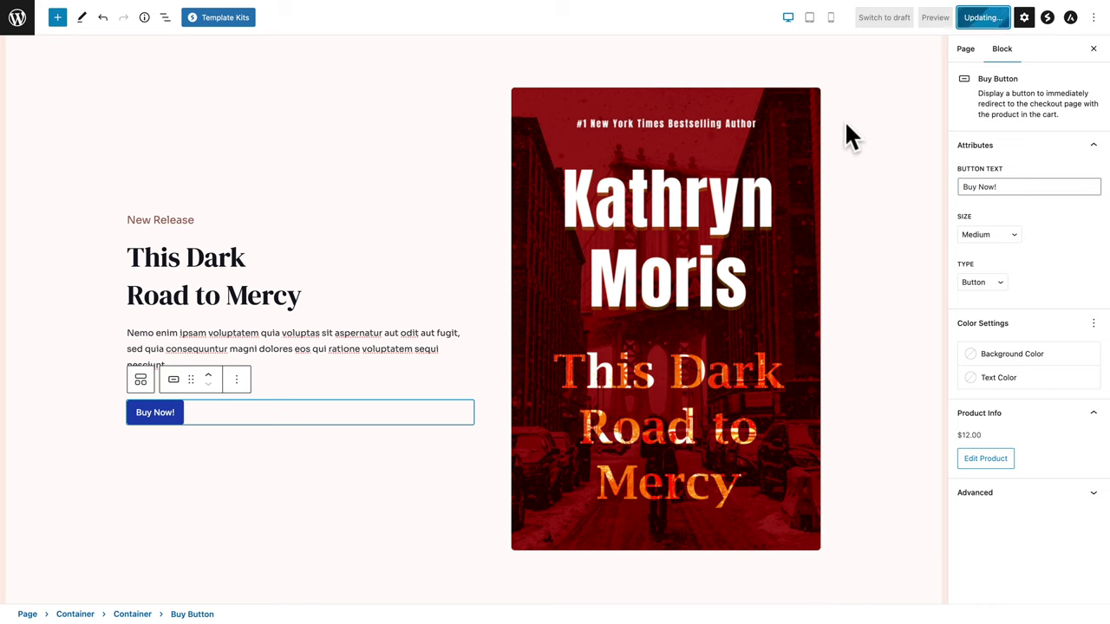
# - Insert a SureCart Add To Cart Button block linked to the $12.00 book price
pyautogui.click(58, 17)
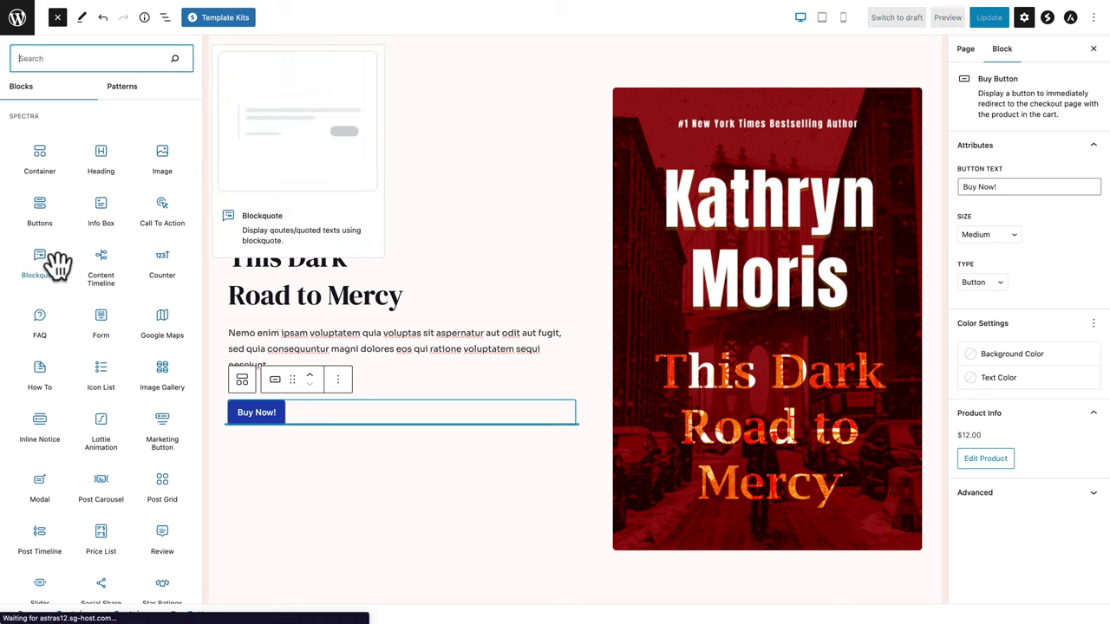
pyautogui.scroll(-6, 54, 261)
pyautogui.scroll(-3, 56, 265)
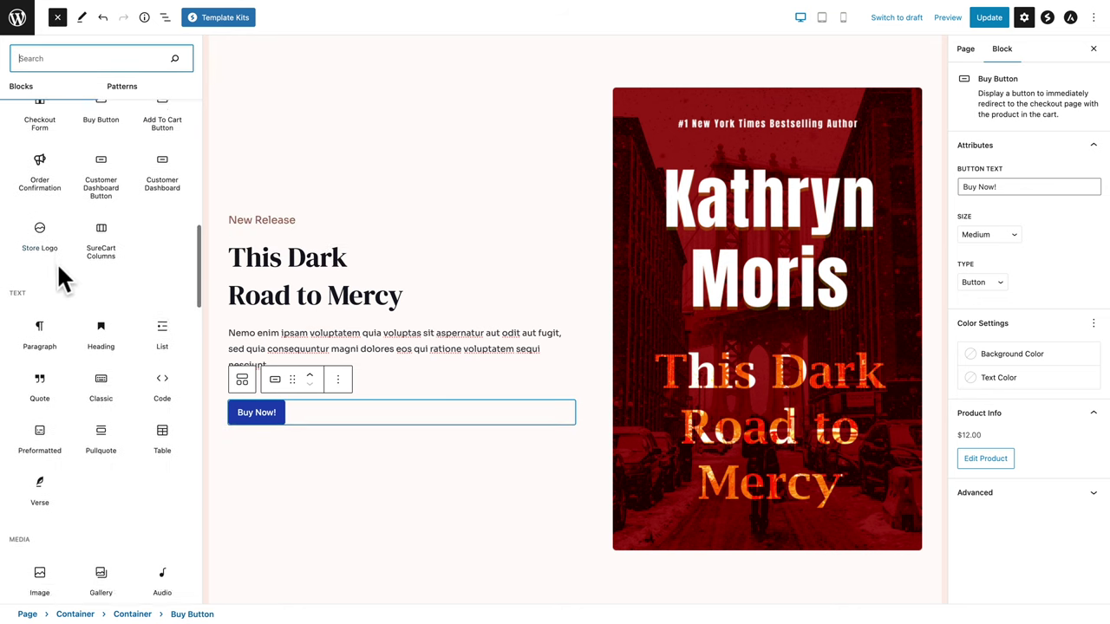
pyautogui.click(162, 139)
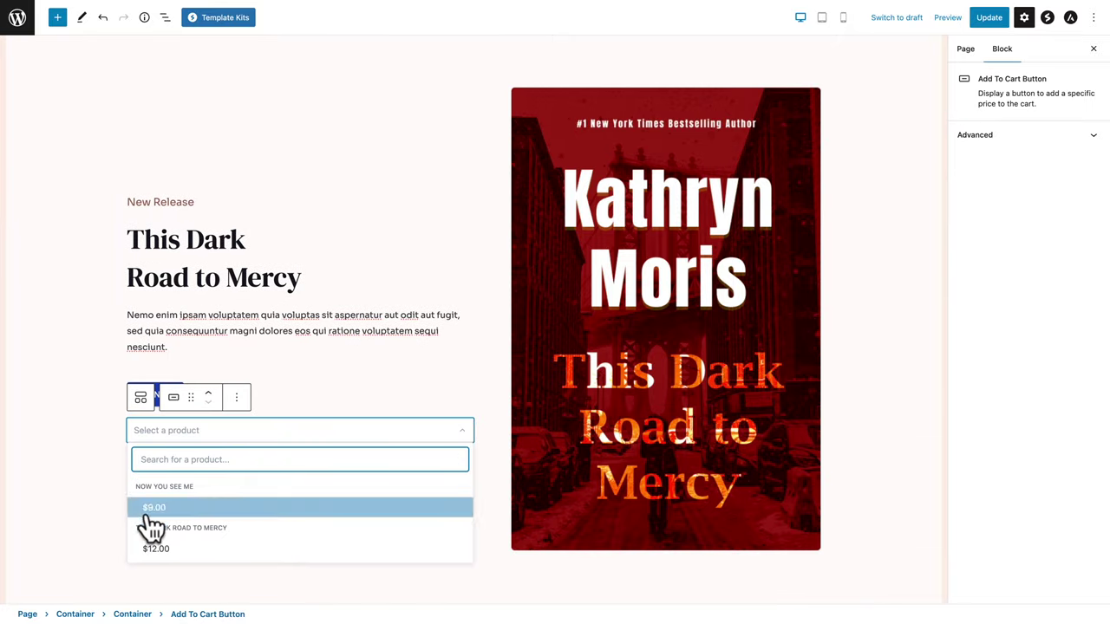
pyautogui.click(154, 553)
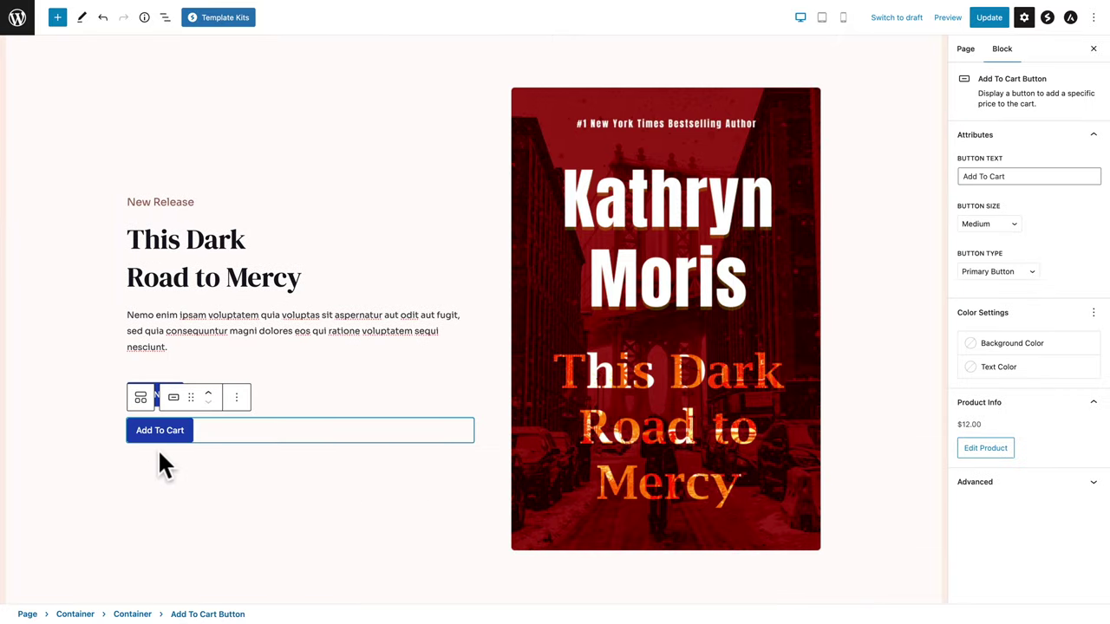
# - Label the button 'Add To Cart!', update the page, and view it live
pyautogui.click(1006, 176)
pyautogui.click(989, 17)
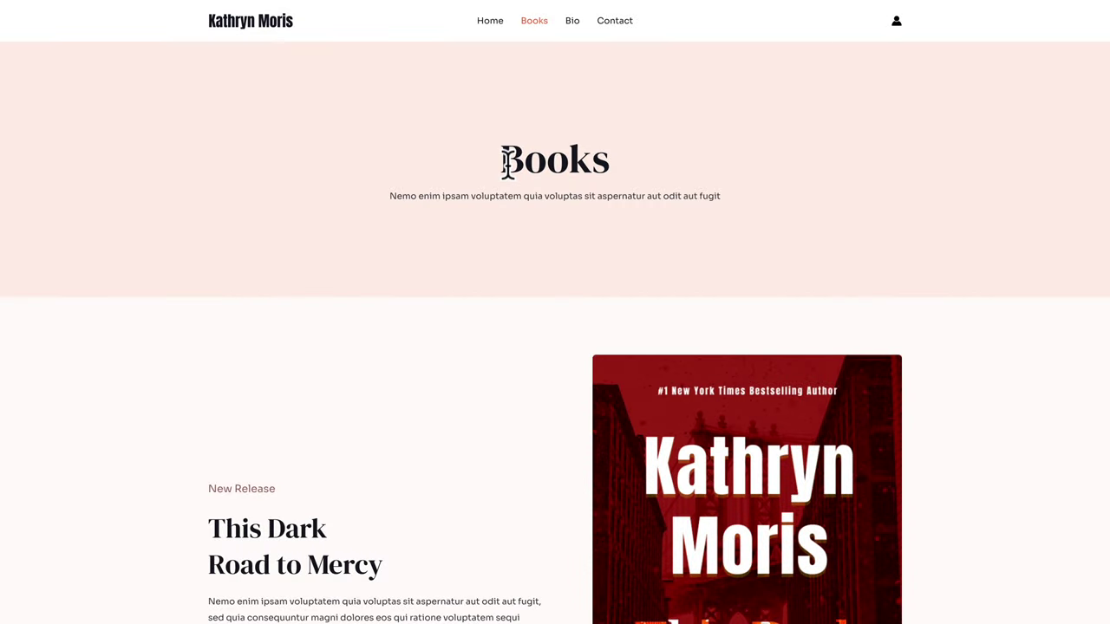
pyautogui.scroll(-3, 508, 163)
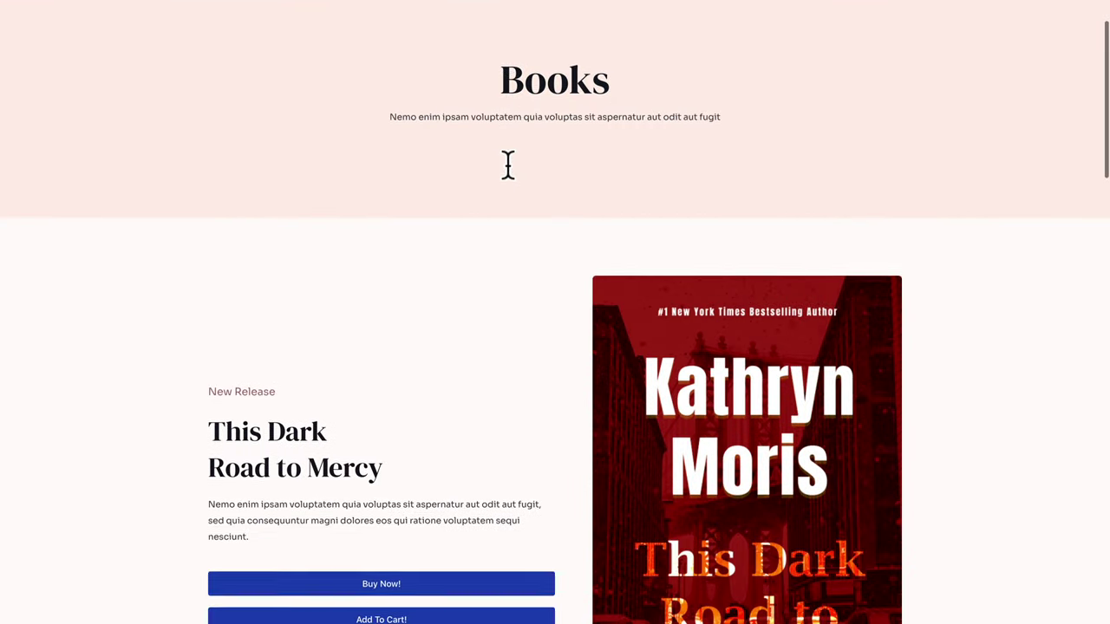
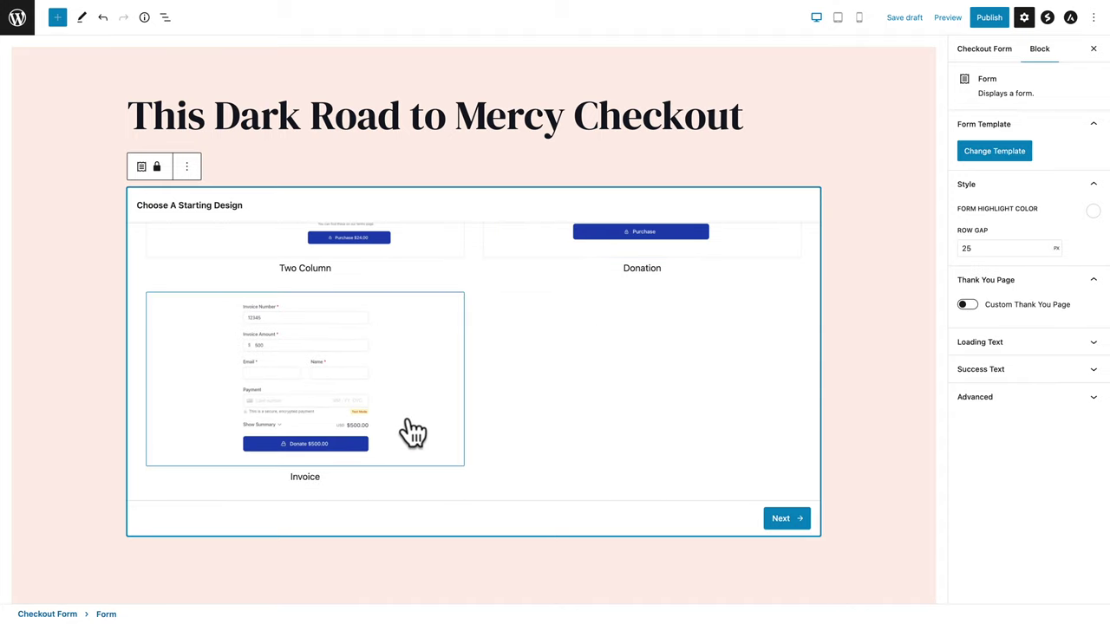
# - Create the checkout form with This Dark Road To Mercy ($12.00) as its product and no custom thank-you page
pyautogui.scroll(5, 547, 401)
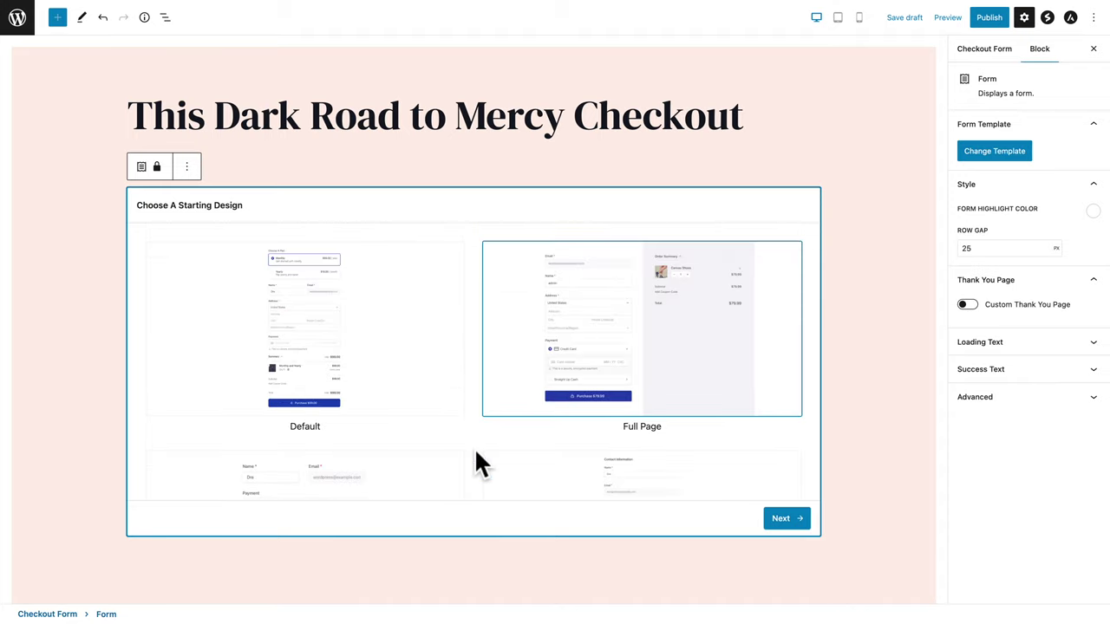
pyautogui.click(783, 518)
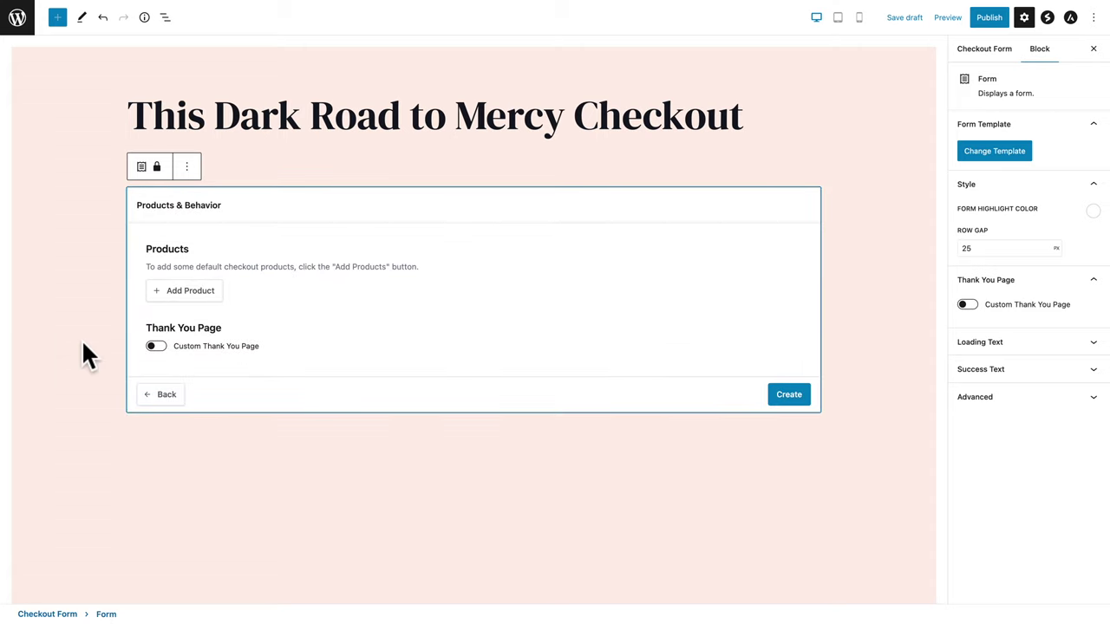
pyautogui.click(186, 295)
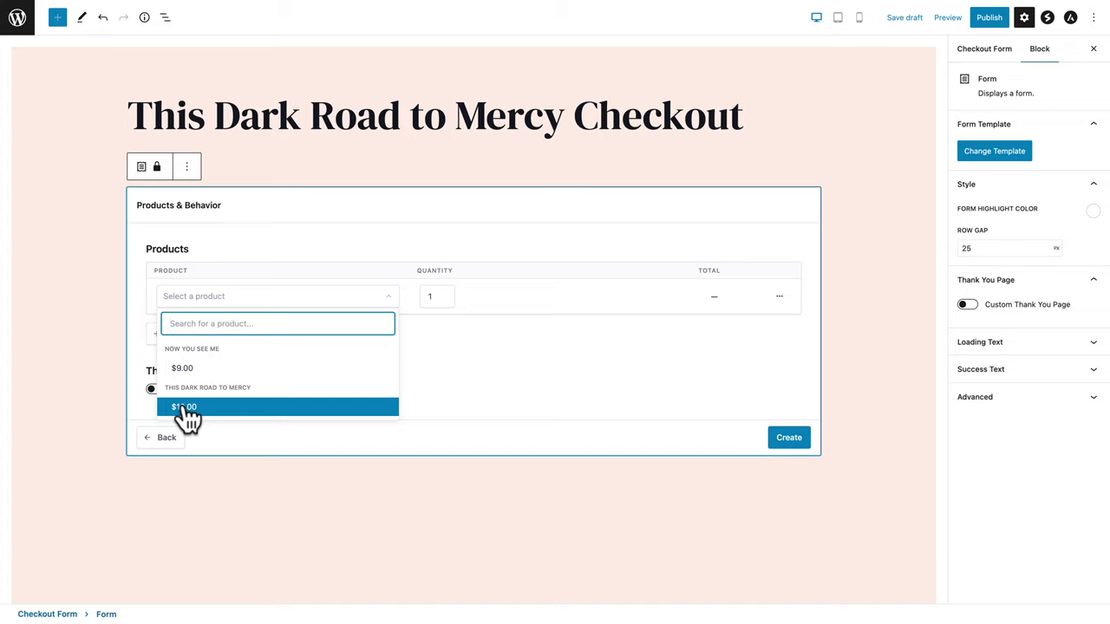
pyautogui.click(187, 408)
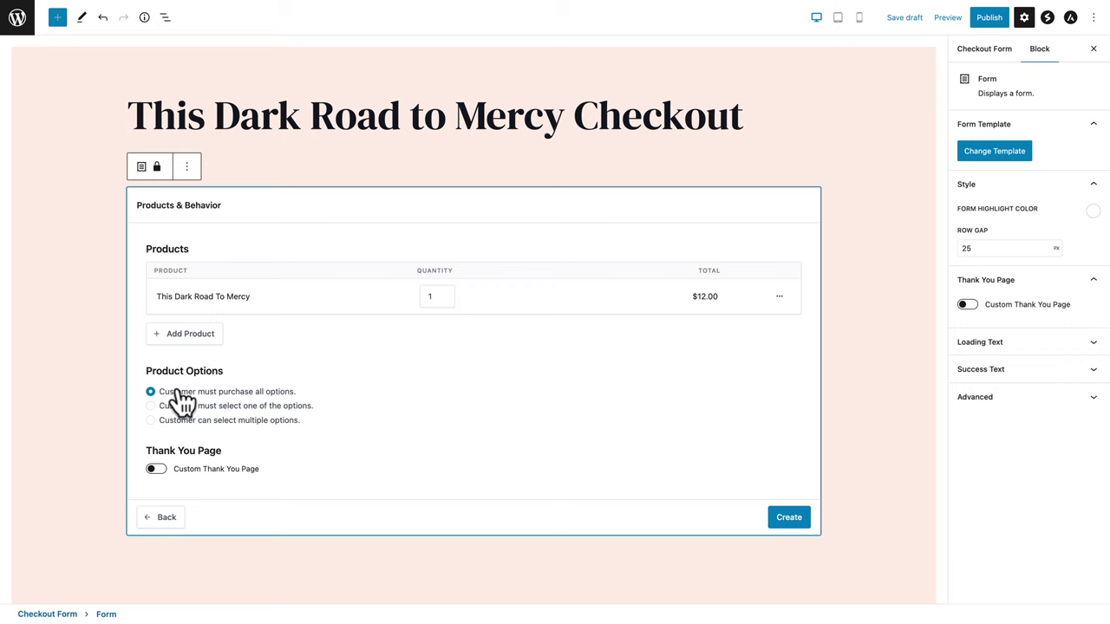
pyautogui.click(158, 469)
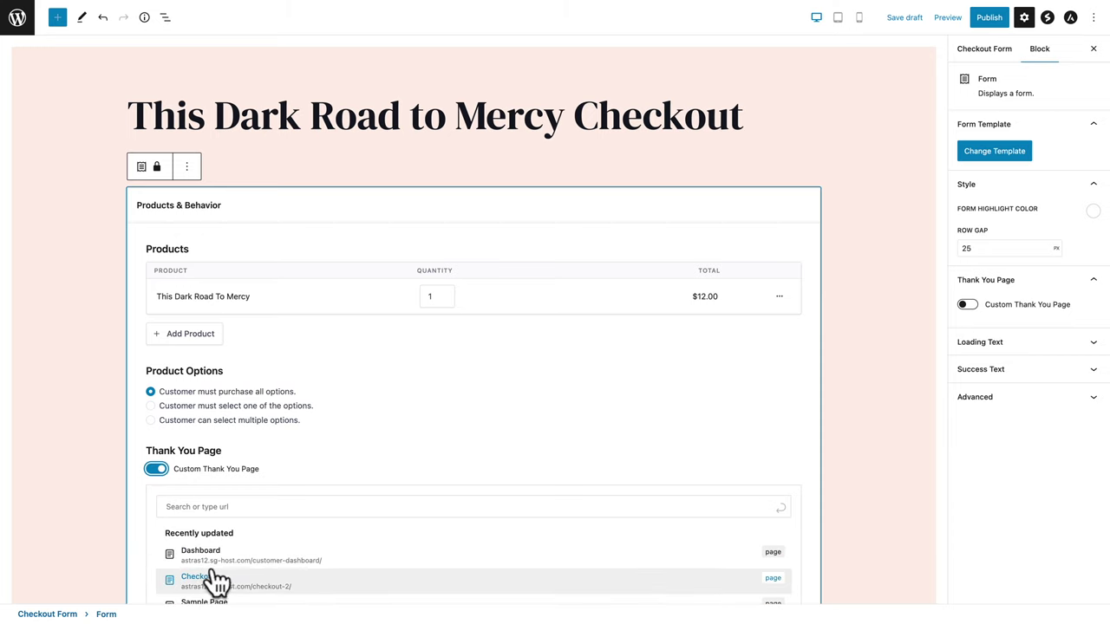
pyautogui.click(157, 471)
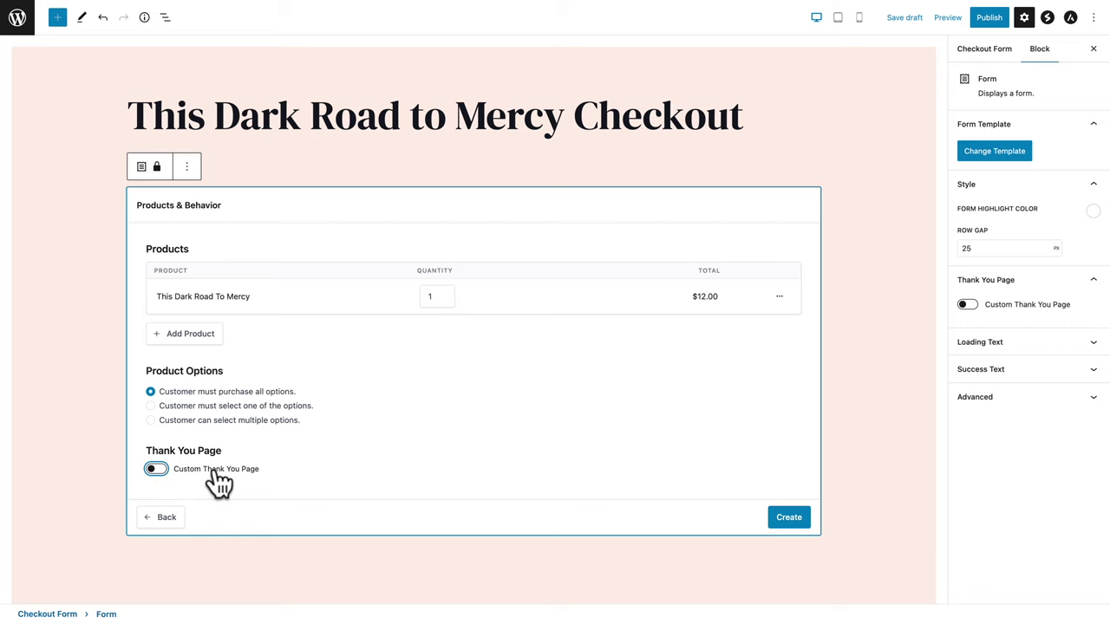
pyautogui.click(777, 513)
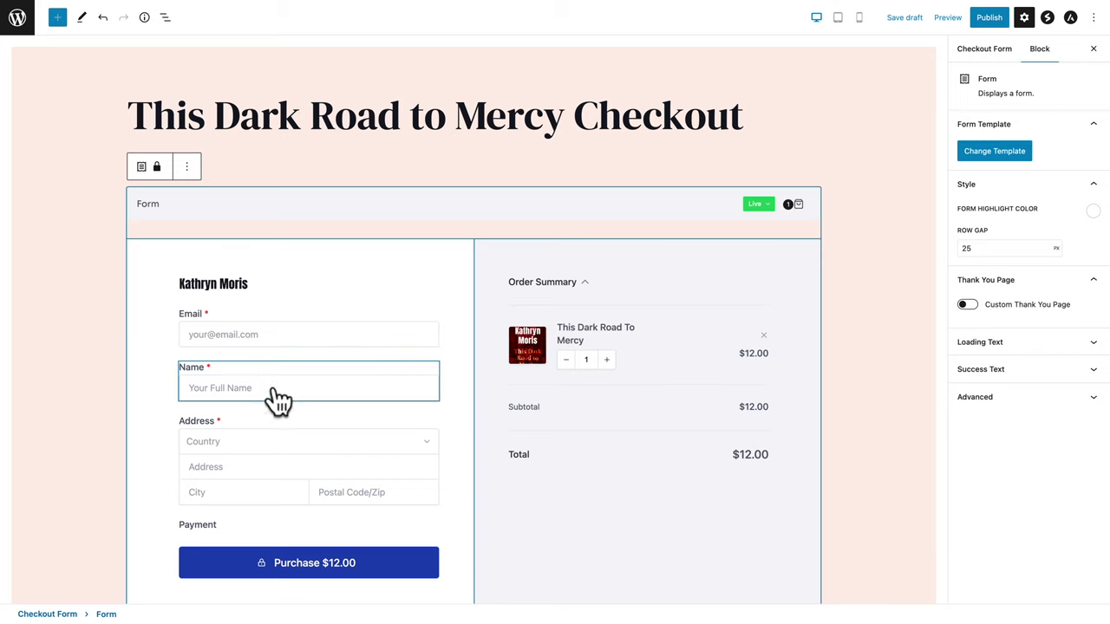
# - Switch the checkout form from Live to Test mode and remove its shipping address block
pyautogui.click(760, 207)
pyautogui.click(767, 232)
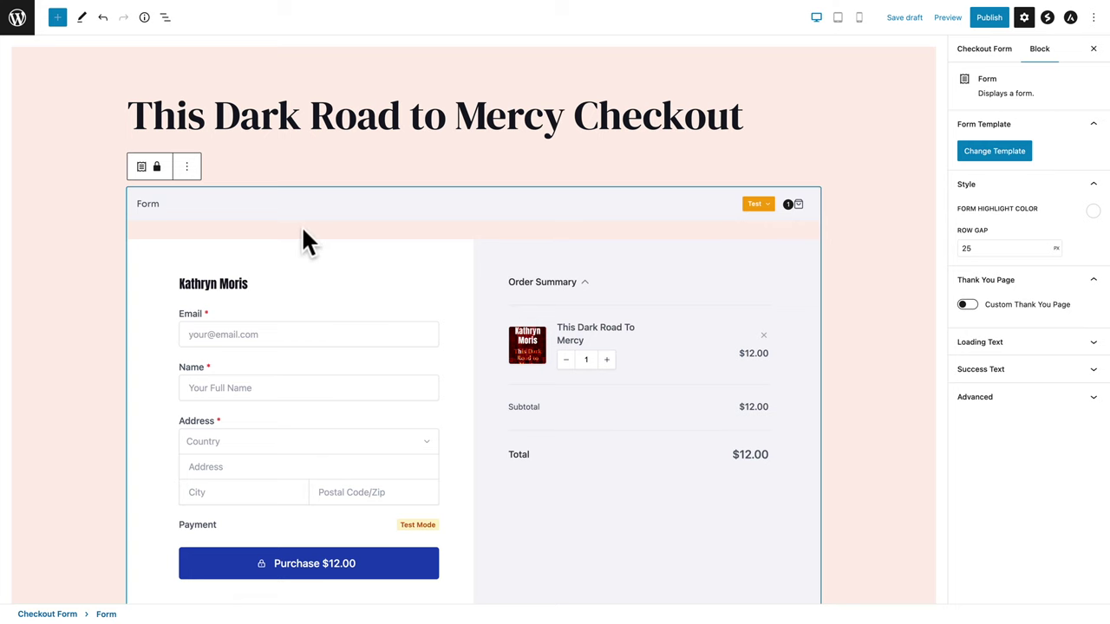
pyautogui.click(263, 457)
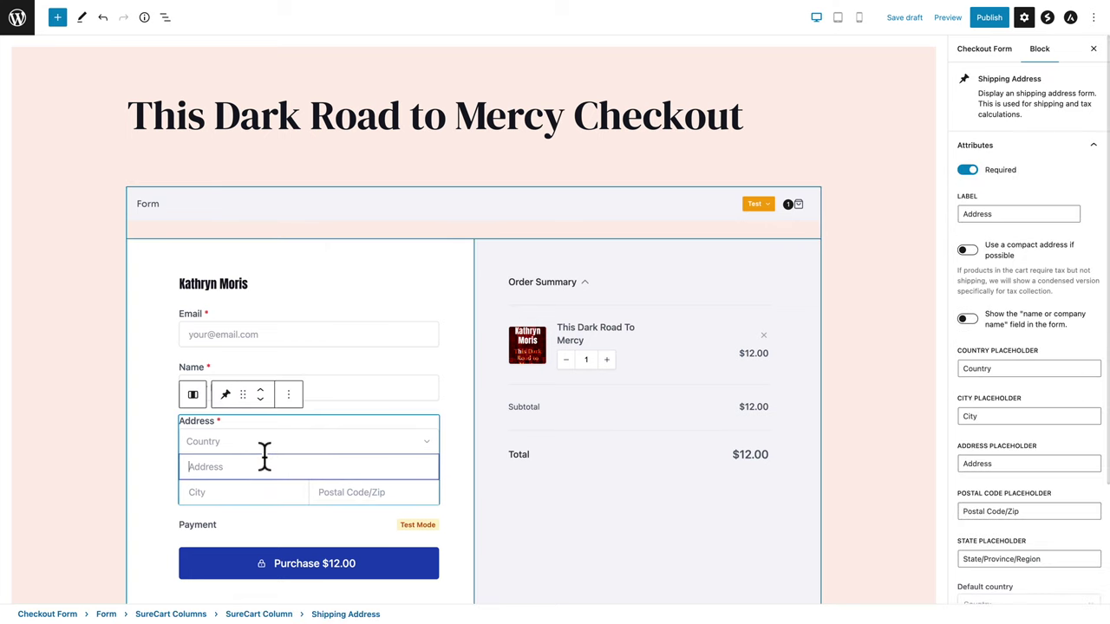
pyautogui.click(289, 397)
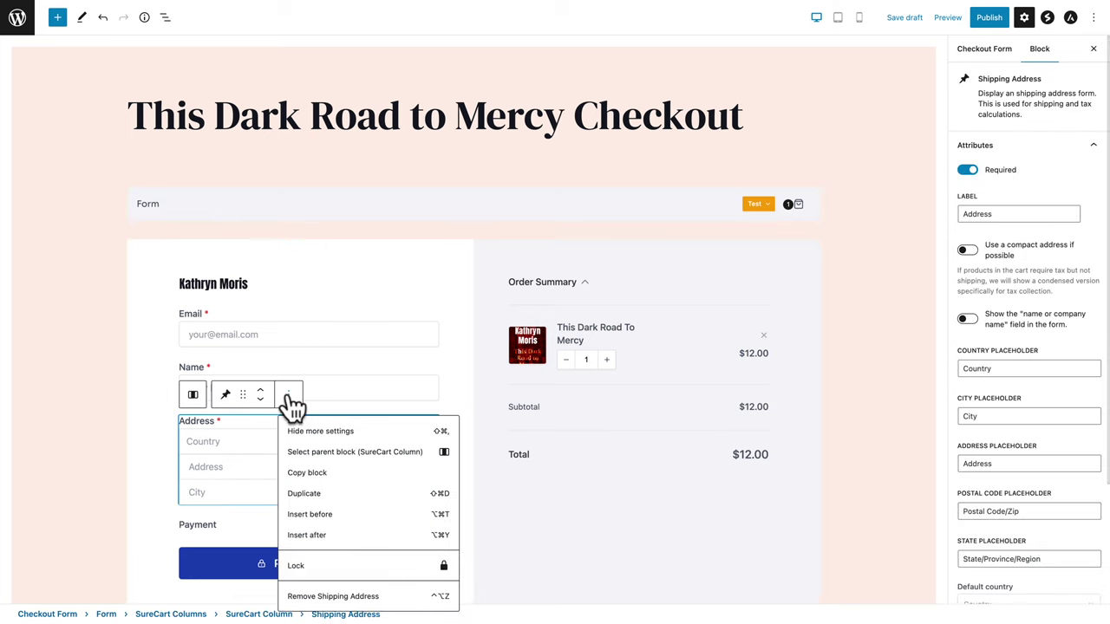
pyautogui.click(328, 597)
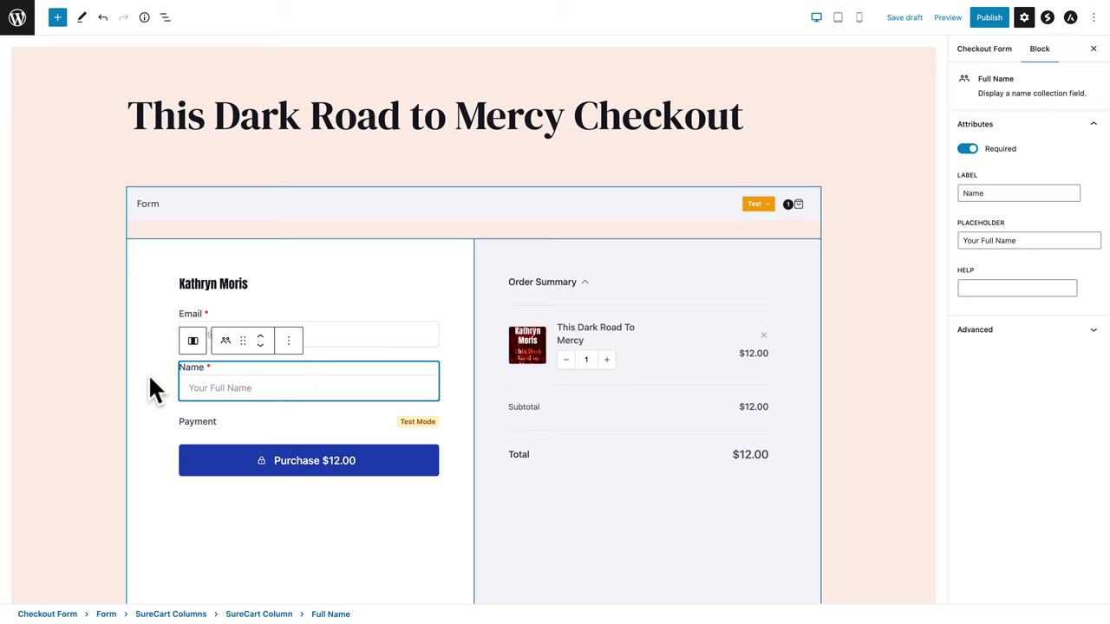
pyautogui.click(210, 281)
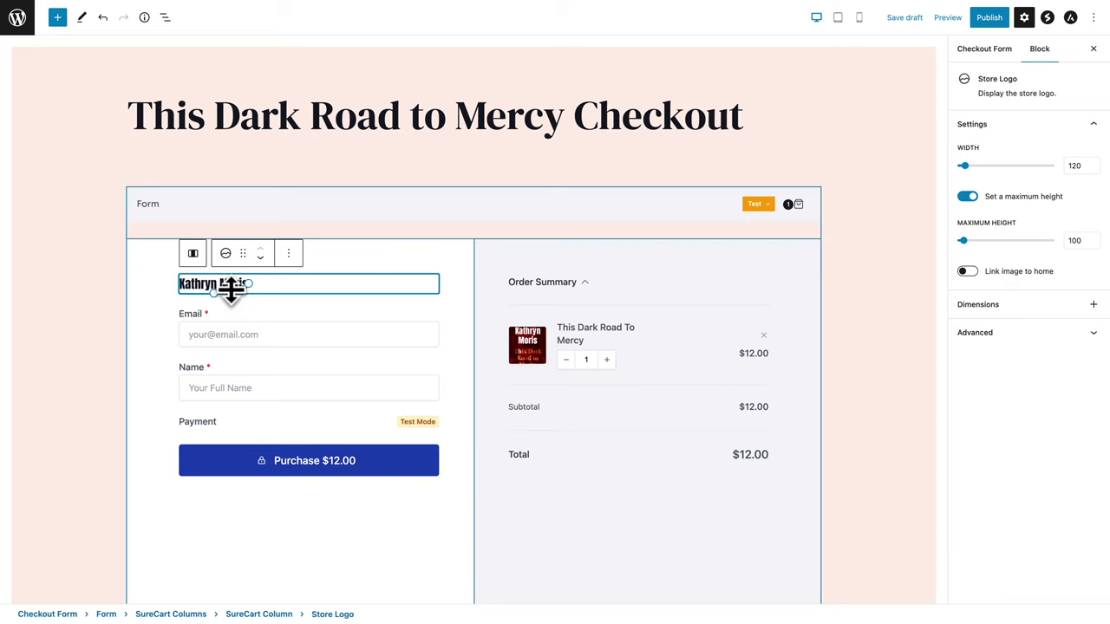
# - Insert a Blockquote block into the checkout form
pyautogui.click(57, 18)
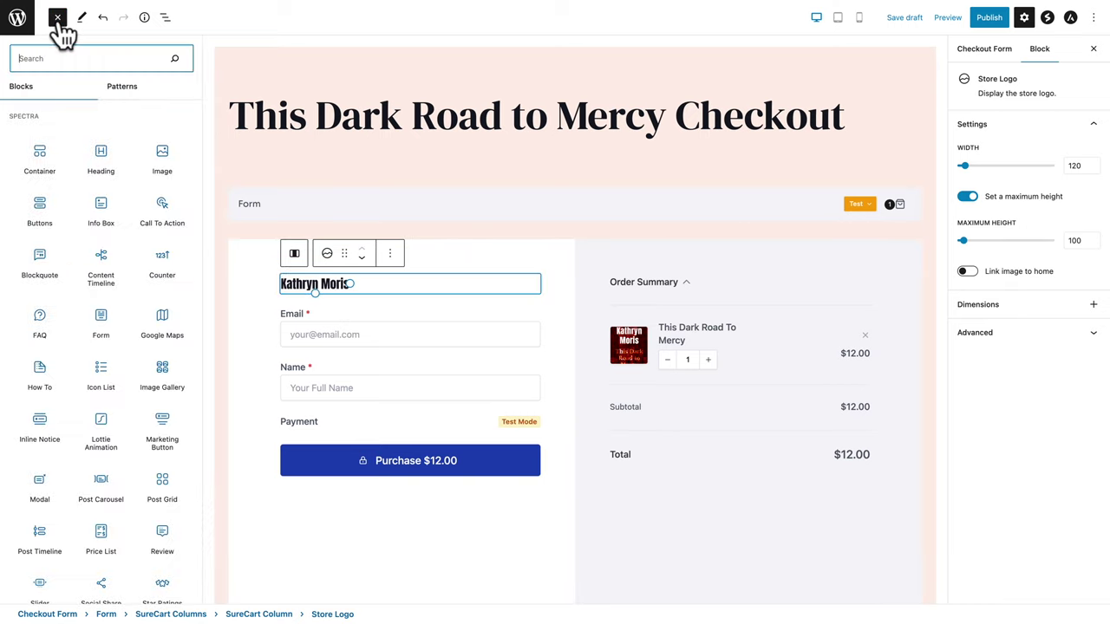
pyautogui.write('blo')
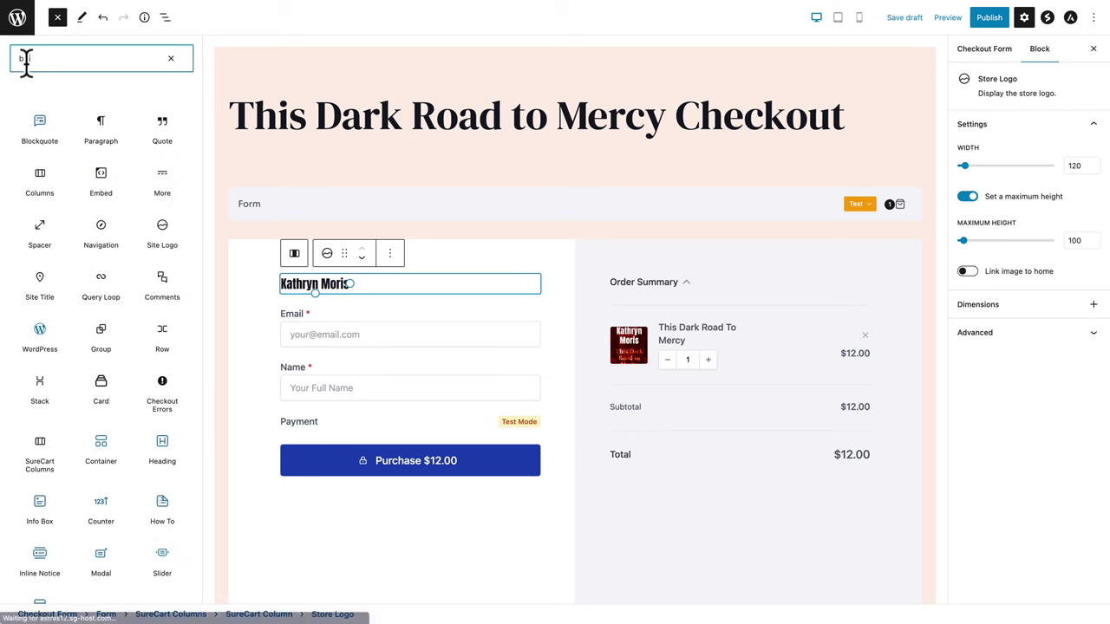
pyautogui.moveTo(37, 120)
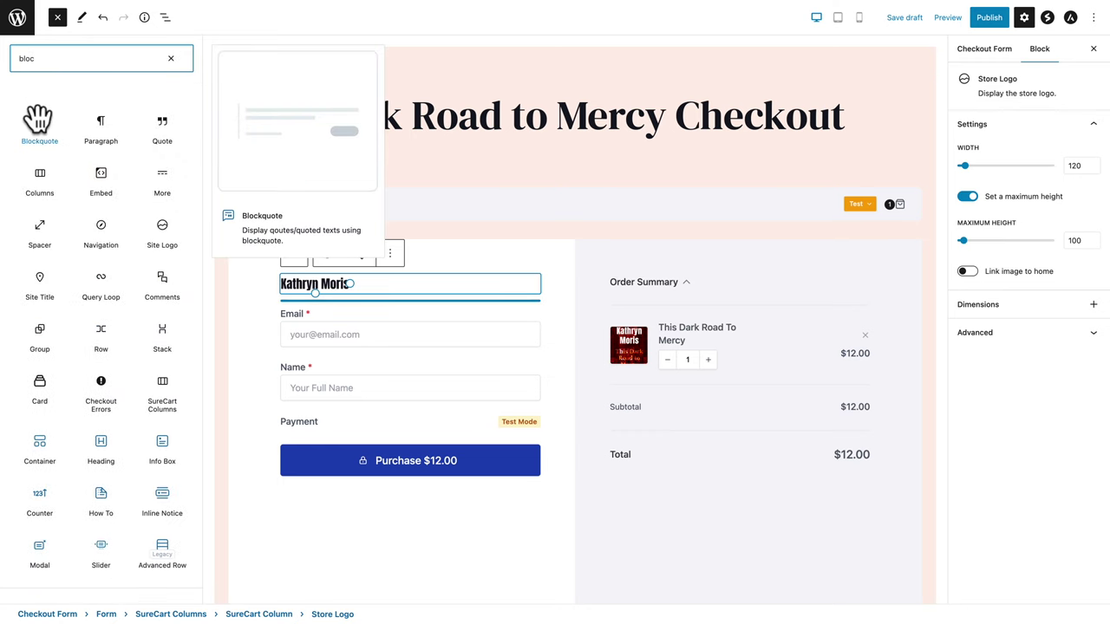
pyautogui.click(38, 119)
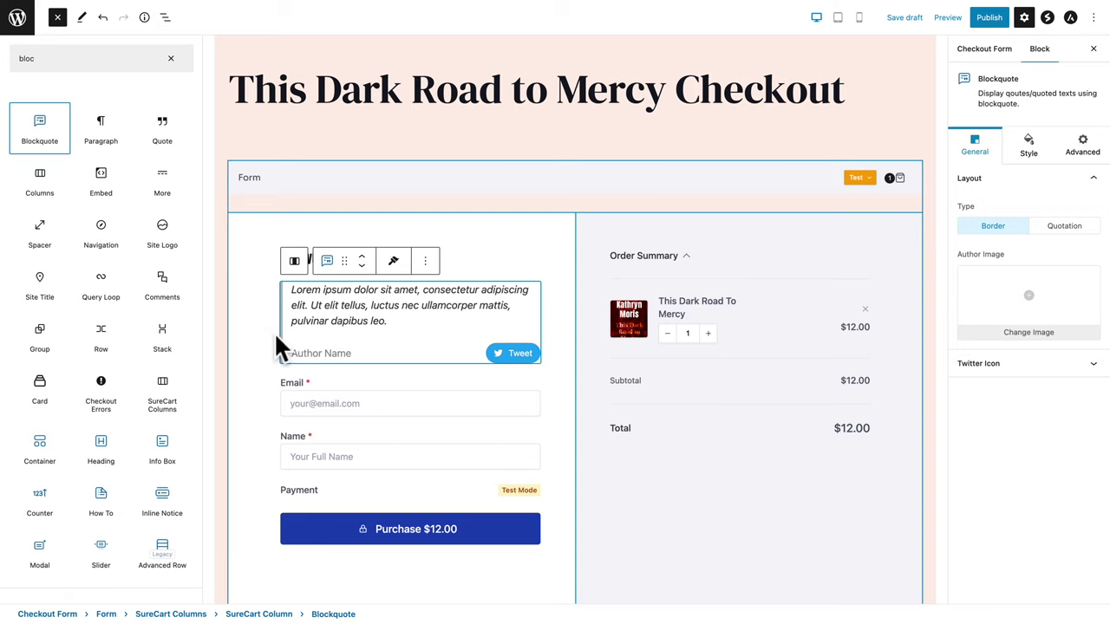
# - Attribute the quote to Lao Tzu, disable its tweet icon, and publish the form
pyautogui.click(311, 346)
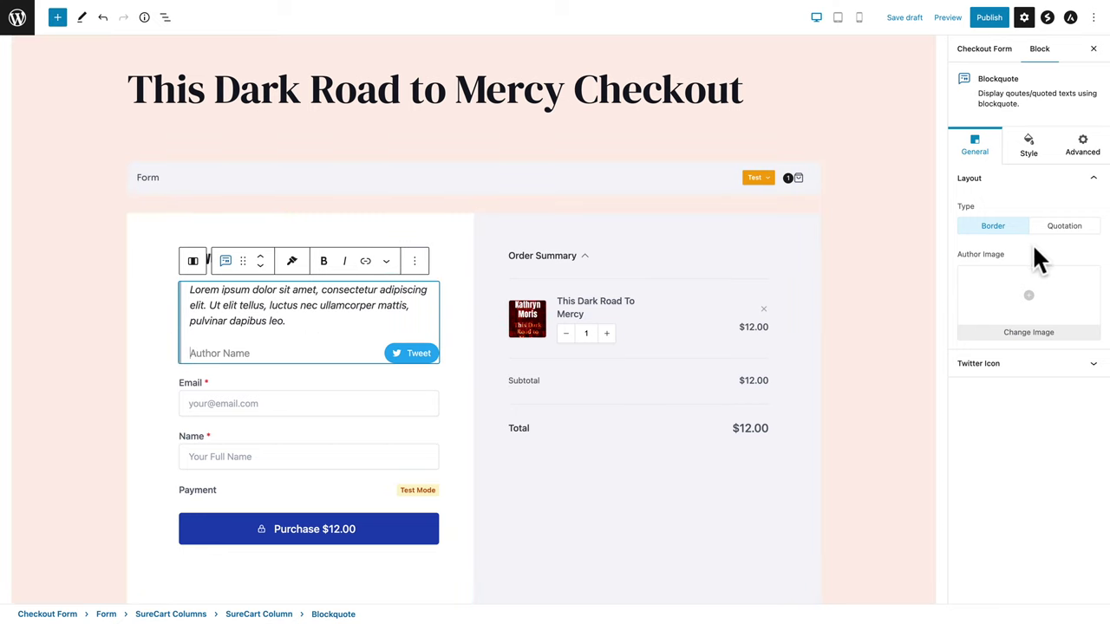
pyautogui.click(1026, 363)
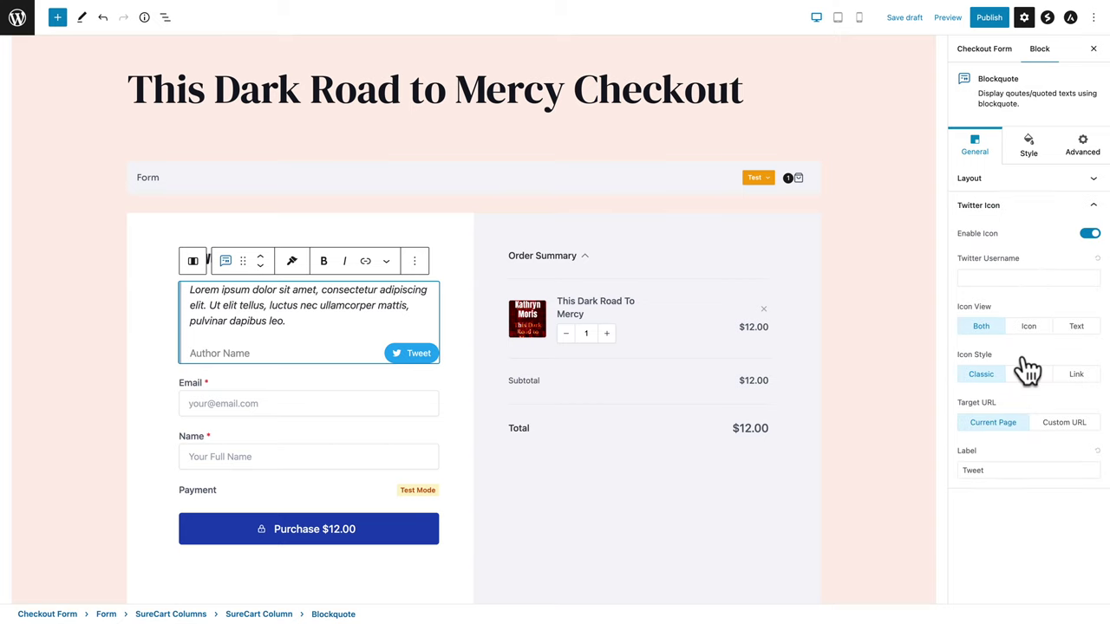
pyautogui.click(1090, 234)
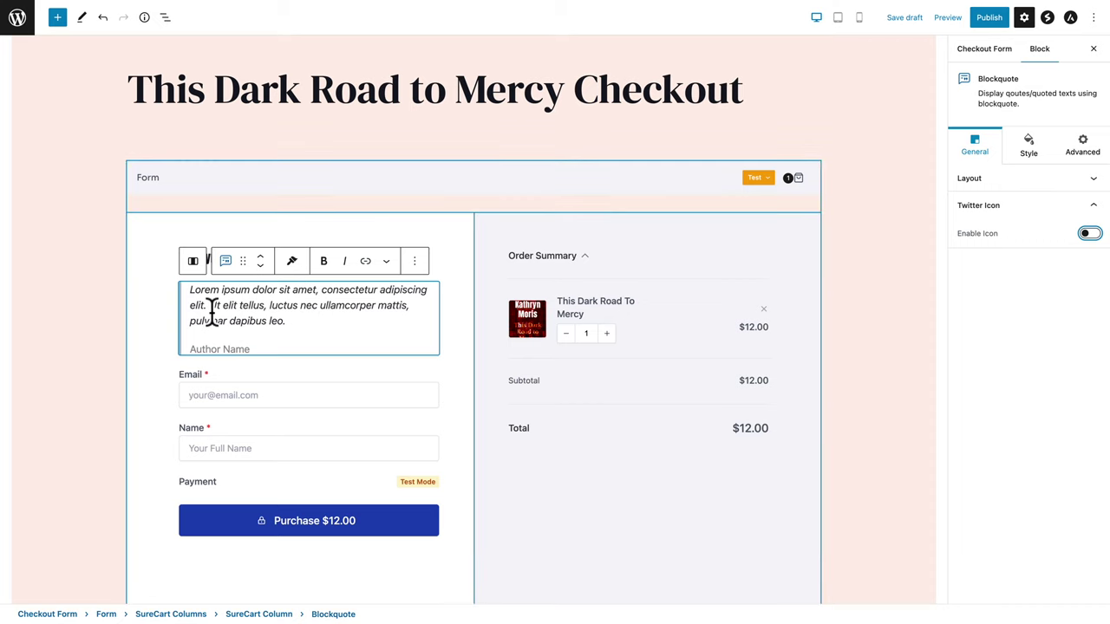
pyautogui.write('Lao Tzu')
pyautogui.click(993, 19)
pyautogui.click(991, 15)
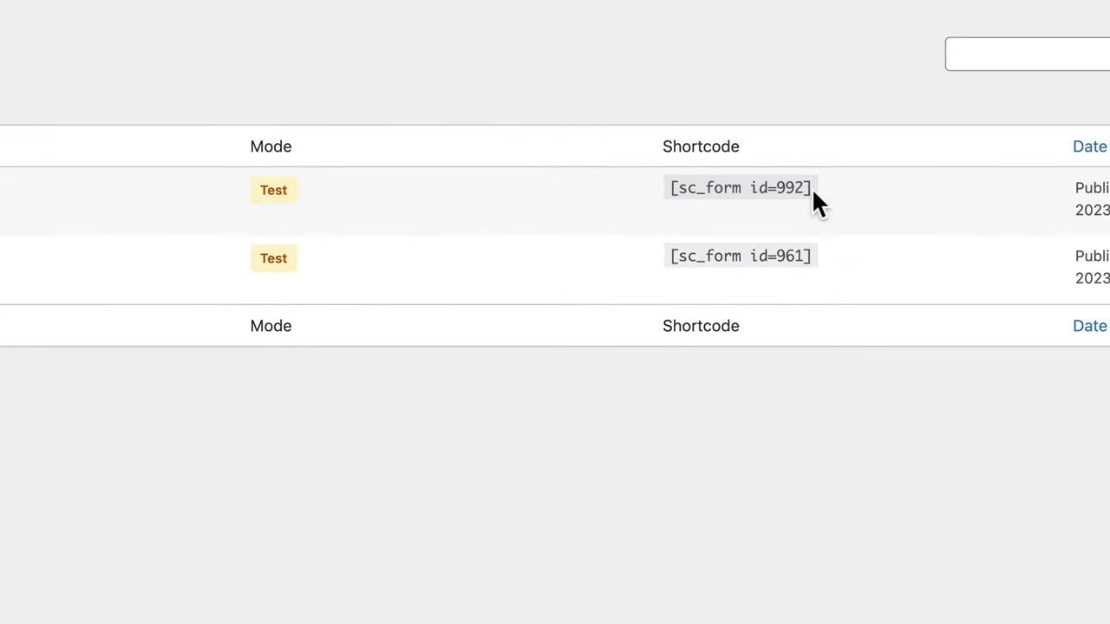
# - Copy the This Dark Road to Mercy Checkout shortcode [sc_form id=992] from the Forms list
pyautogui.moveTo(812, 191); pyautogui.dragTo(673, 186)
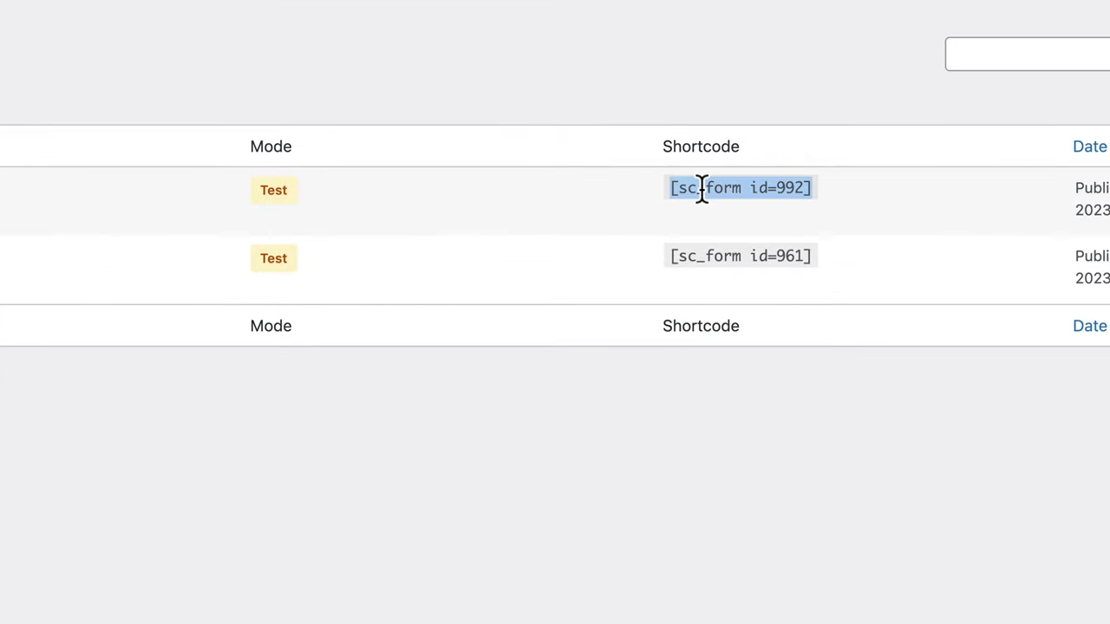
pyautogui.rightClick(702, 187)
pyautogui.click(715, 212)
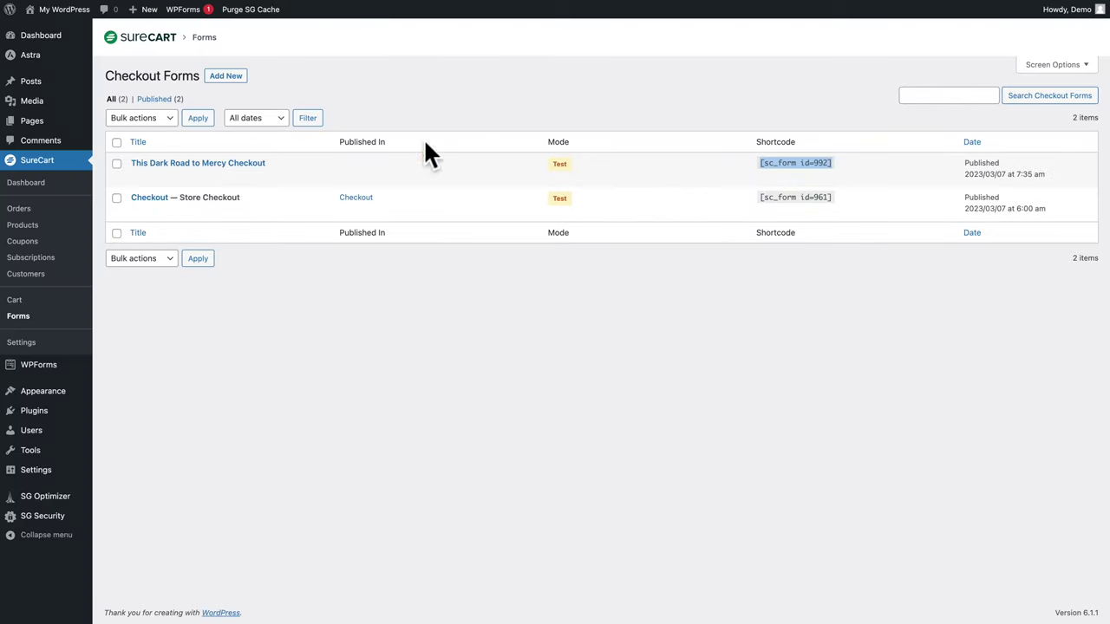
pyautogui.moveTo(9, 124)
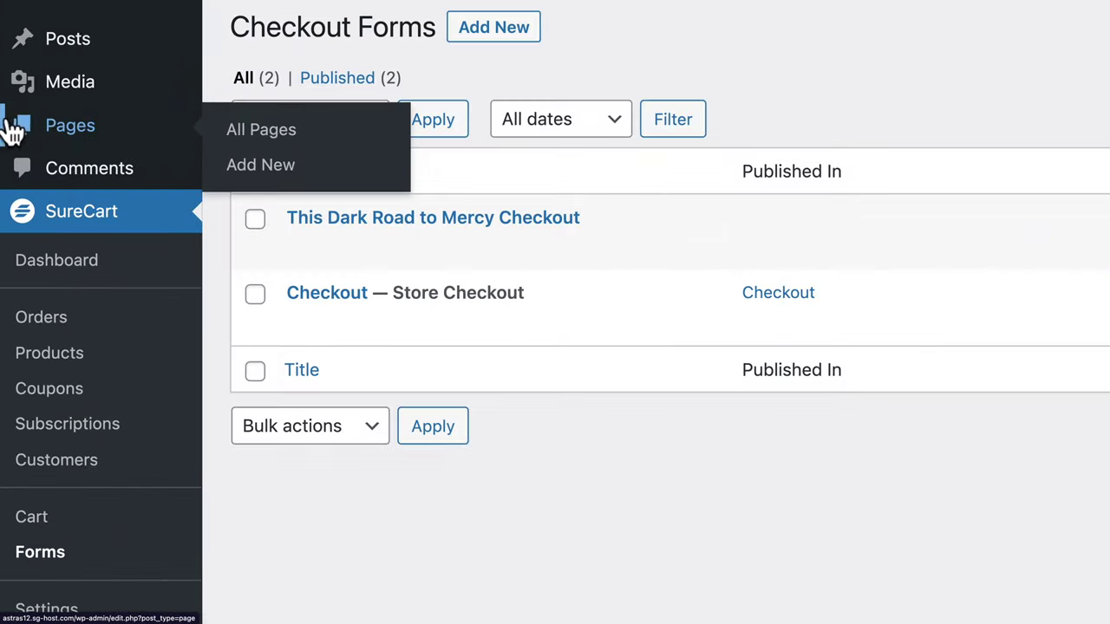
# - Publish a 'Checkout – This Dark Road To Mercy' page holding a [sc_form id=992] shortcode block
pyautogui.click(249, 178)
pyautogui.write('Ch')
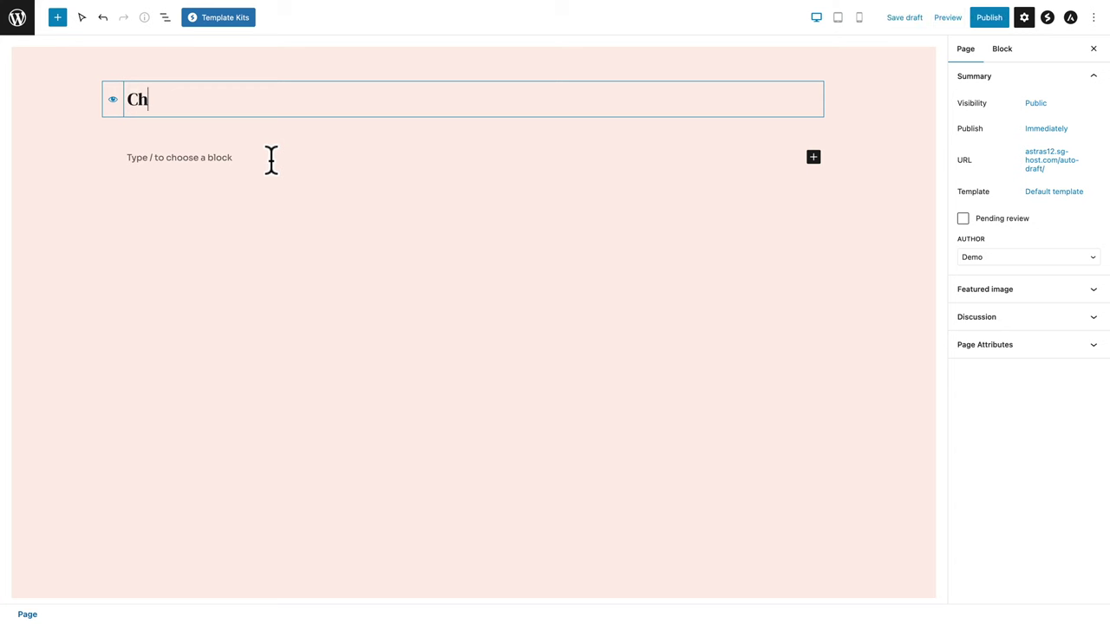
pyautogui.write('eckout - This Dark Road To Mercy')
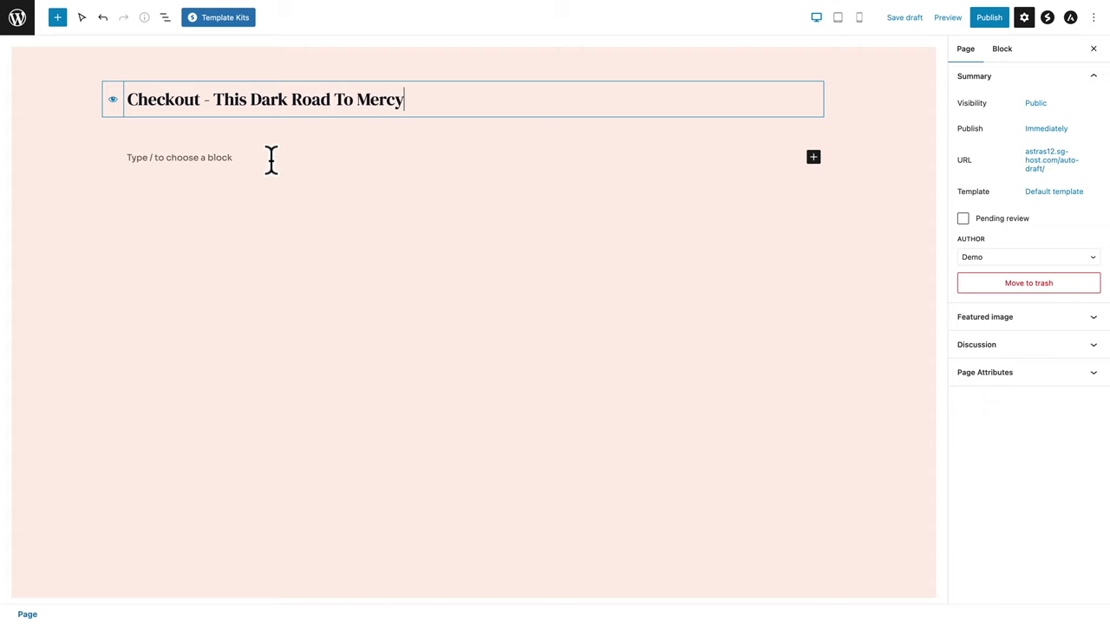
pyautogui.click(129, 158)
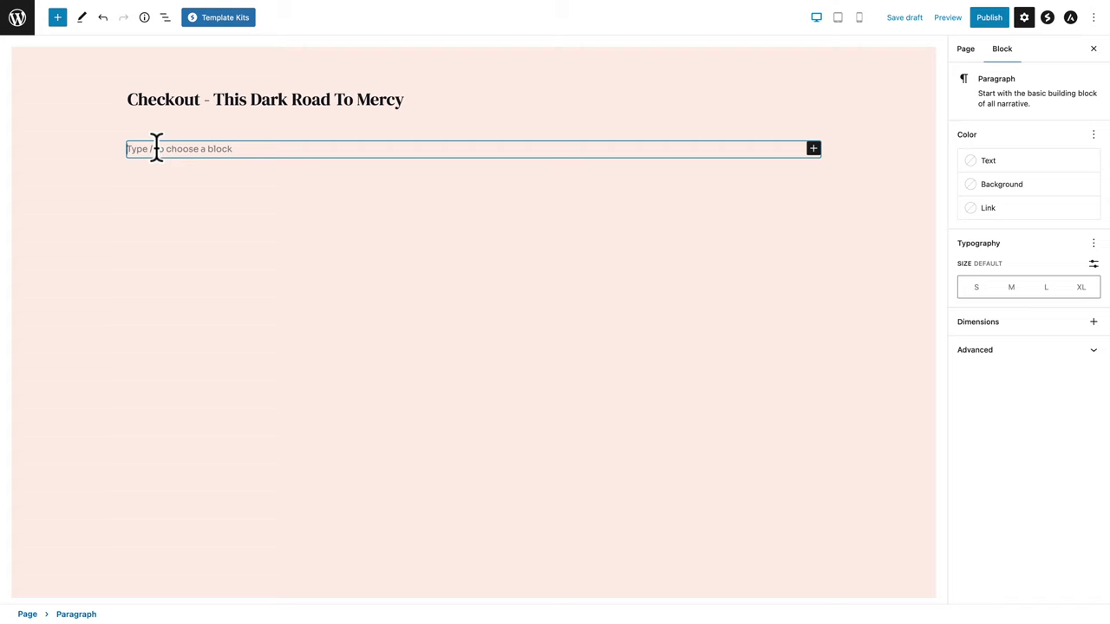
pyautogui.click(813, 149)
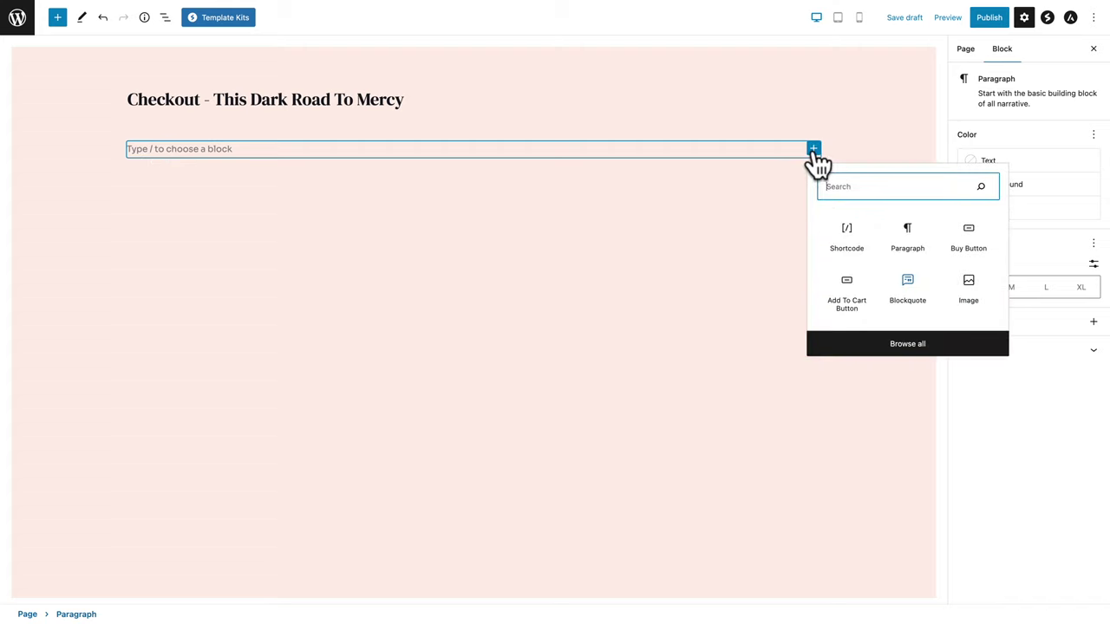
pyautogui.click(846, 238)
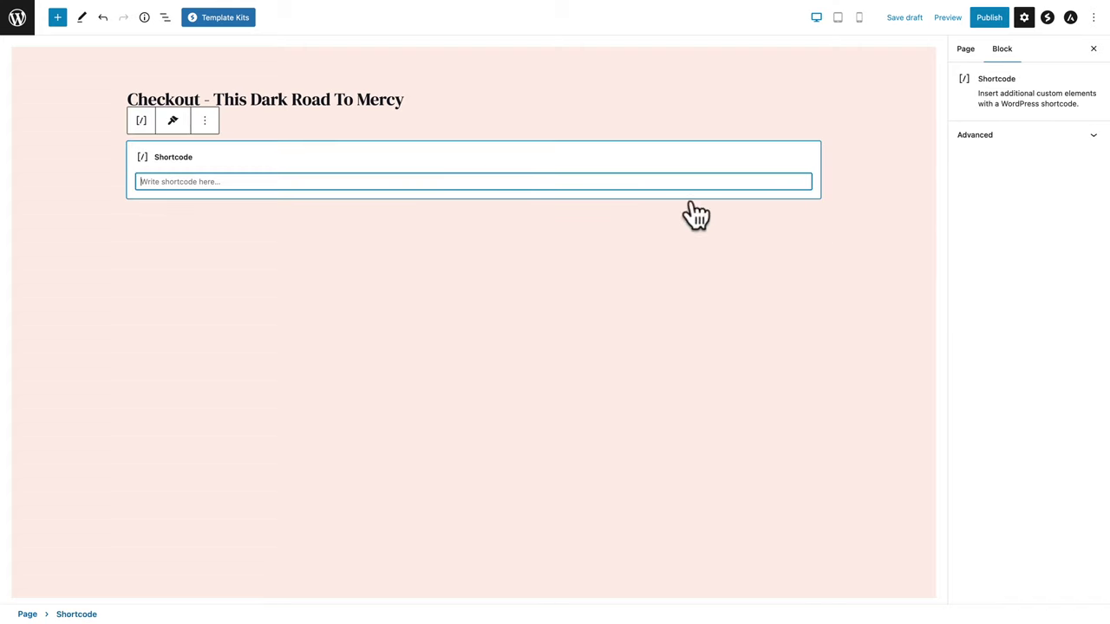
pyautogui.rightClick(280, 183)
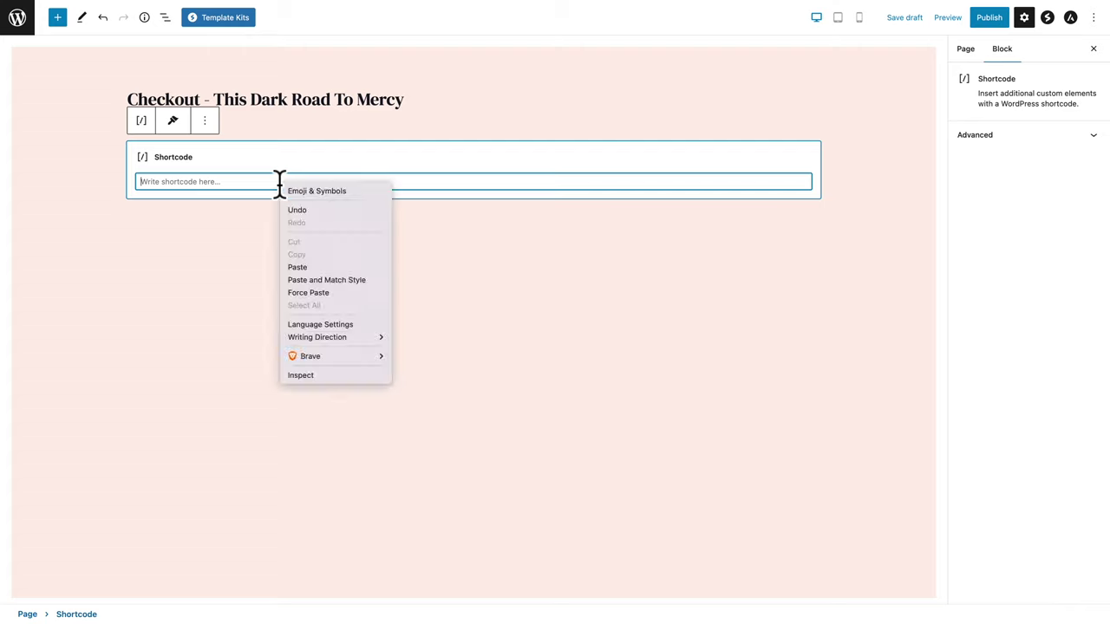
pyautogui.click(299, 267)
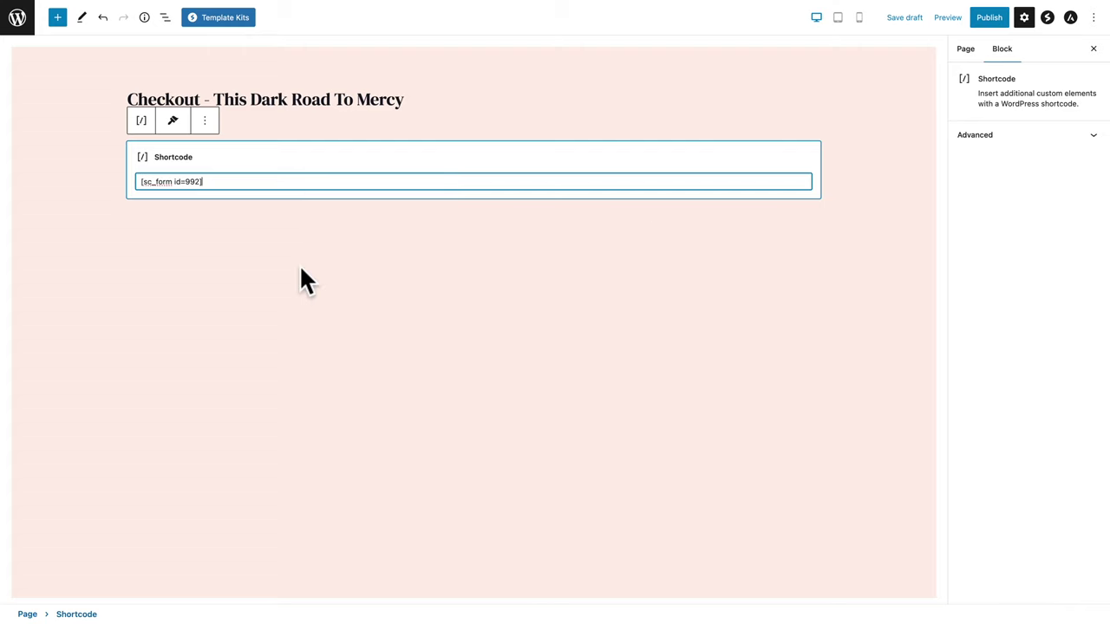
pyautogui.click(981, 19)
pyautogui.click(979, 20)
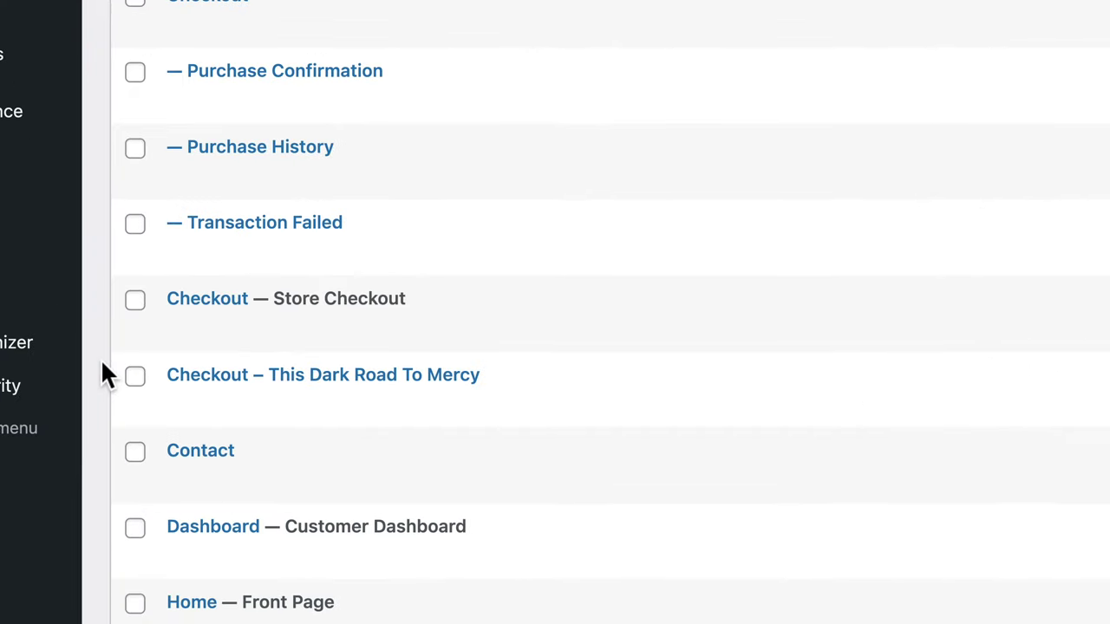
# - Copy the link address of the Checkout – This Dark Road To Mercy page
pyautogui.moveTo(220, 389)
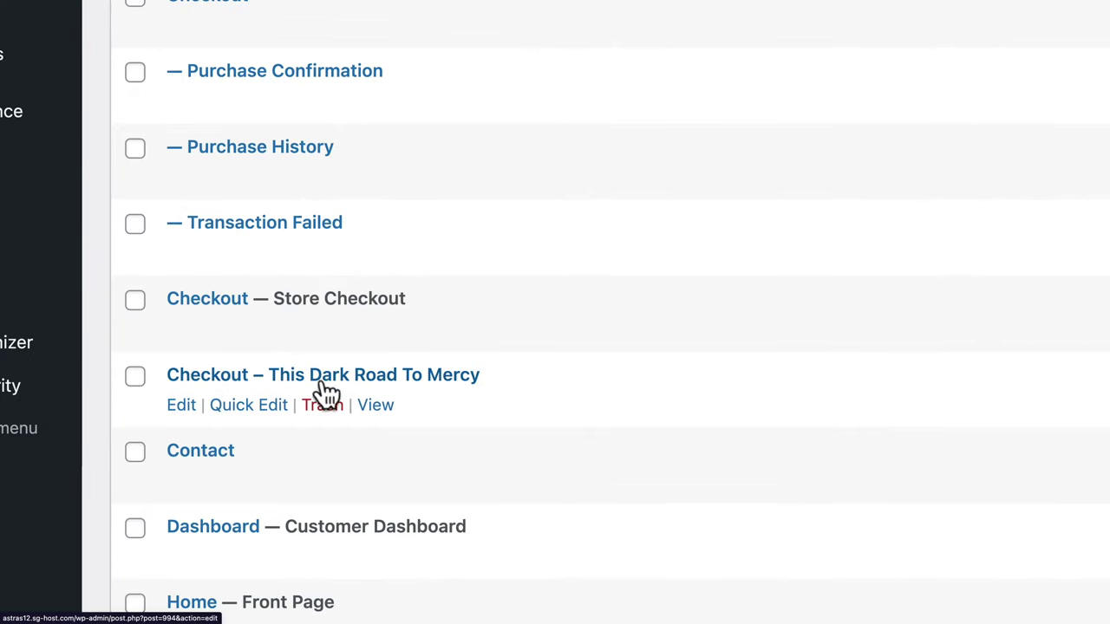
pyautogui.rightClick(376, 407)
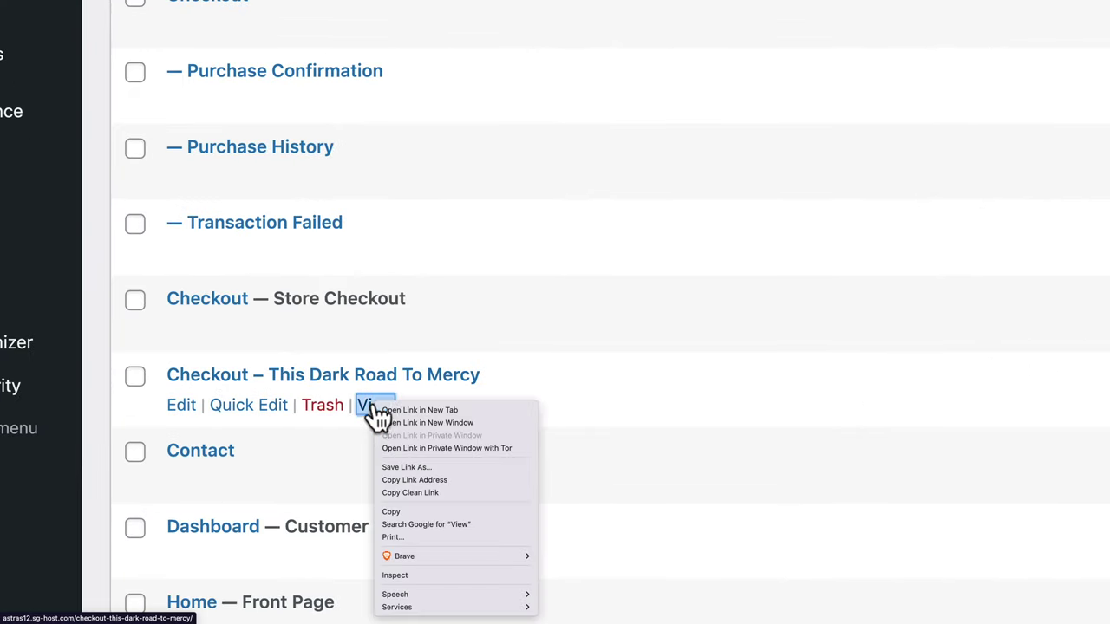
pyautogui.click(391, 481)
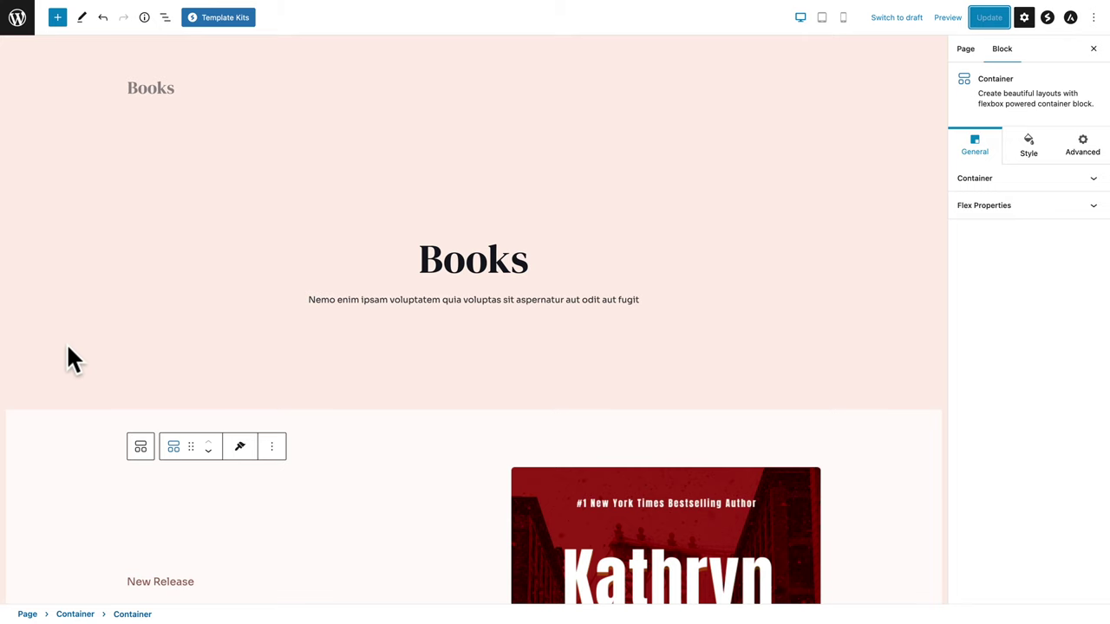
# - Add a Buttons block with two Click Here buttons below Add To Cart on the Books page
pyautogui.scroll(-5, 69, 348)
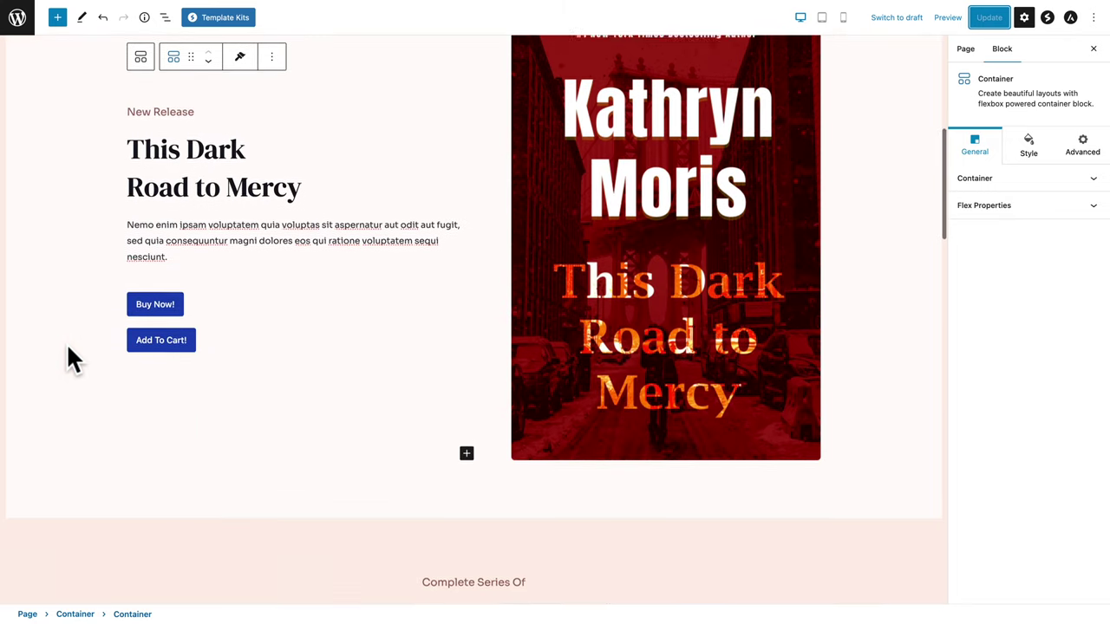
pyautogui.scroll(1, 69, 356)
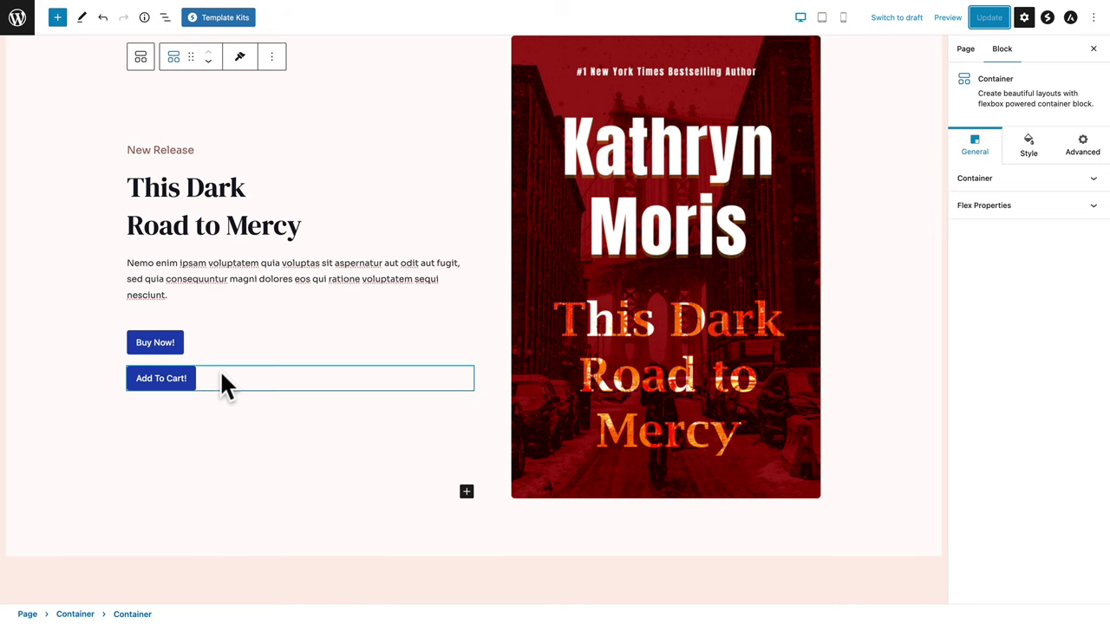
pyautogui.click(224, 385)
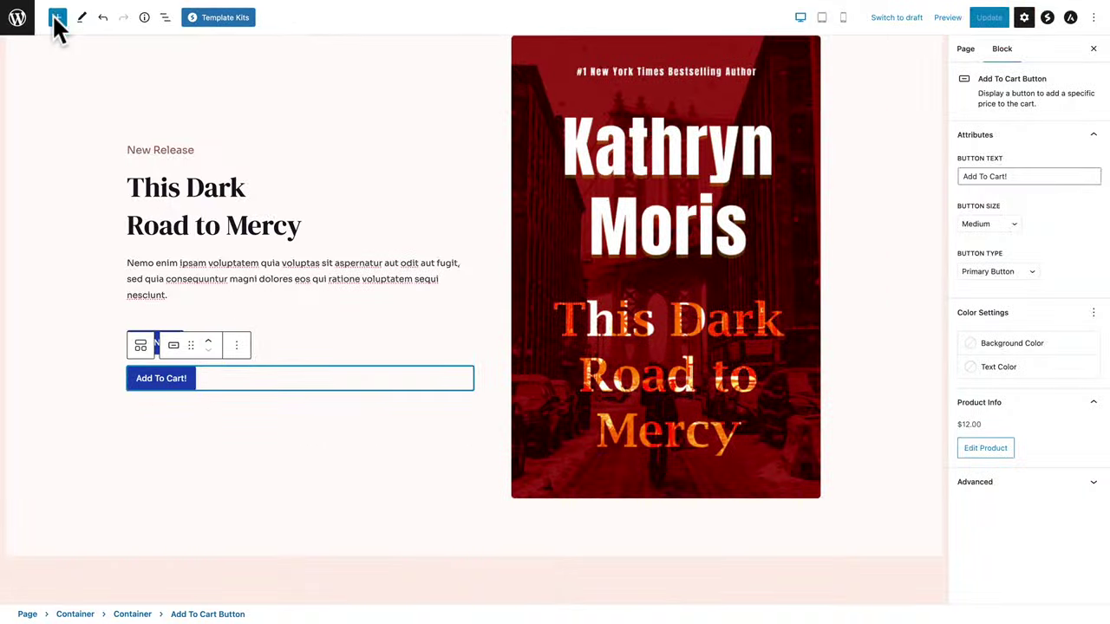
pyautogui.click(61, 37)
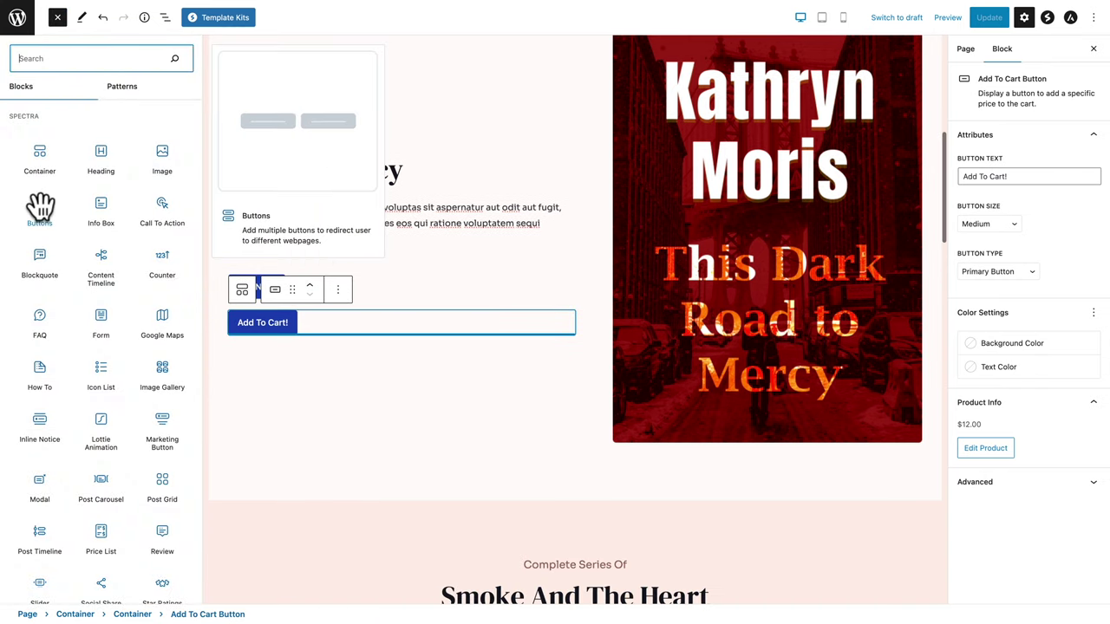
pyautogui.click(39, 208)
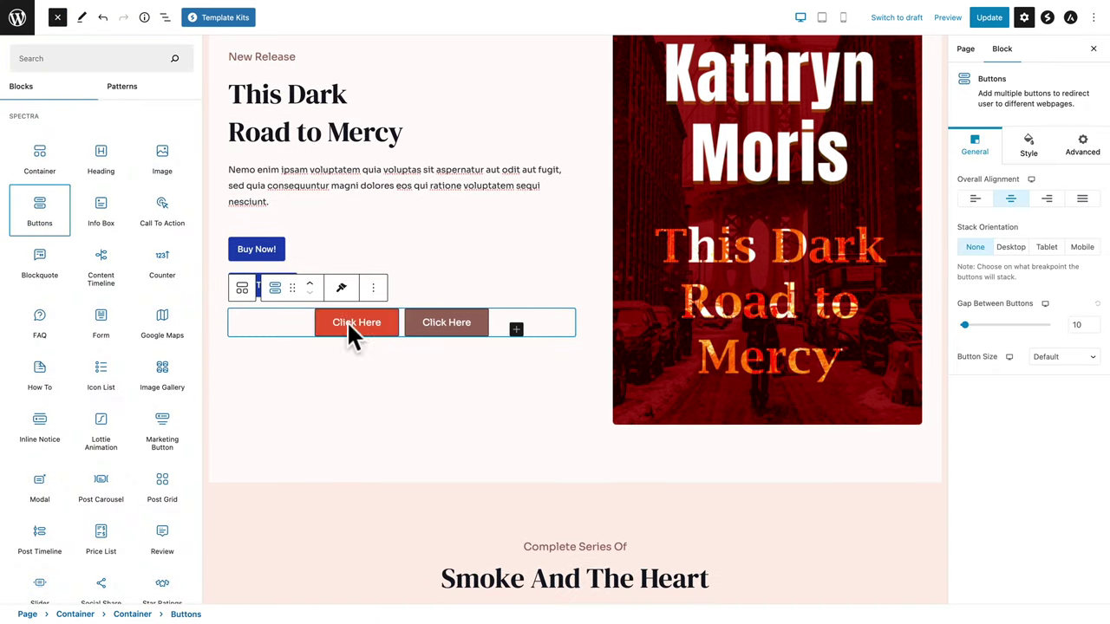
pyautogui.click(447, 329)
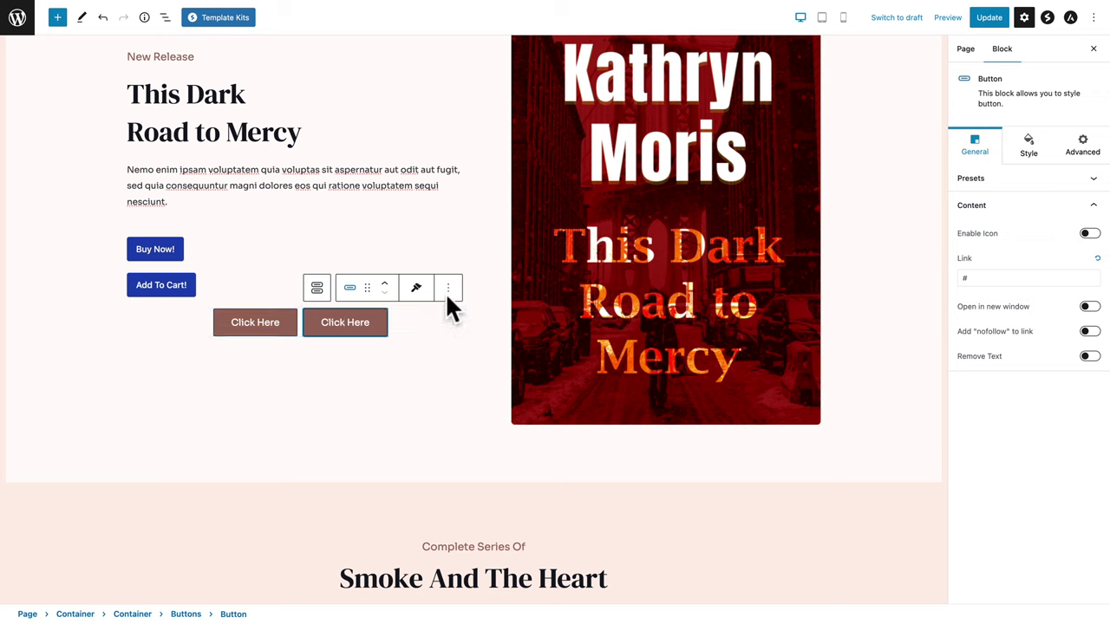
# - Delete the second Click Here button and label the remaining one 'Buy Now!'
pyautogui.click(447, 287)
pyautogui.click(471, 513)
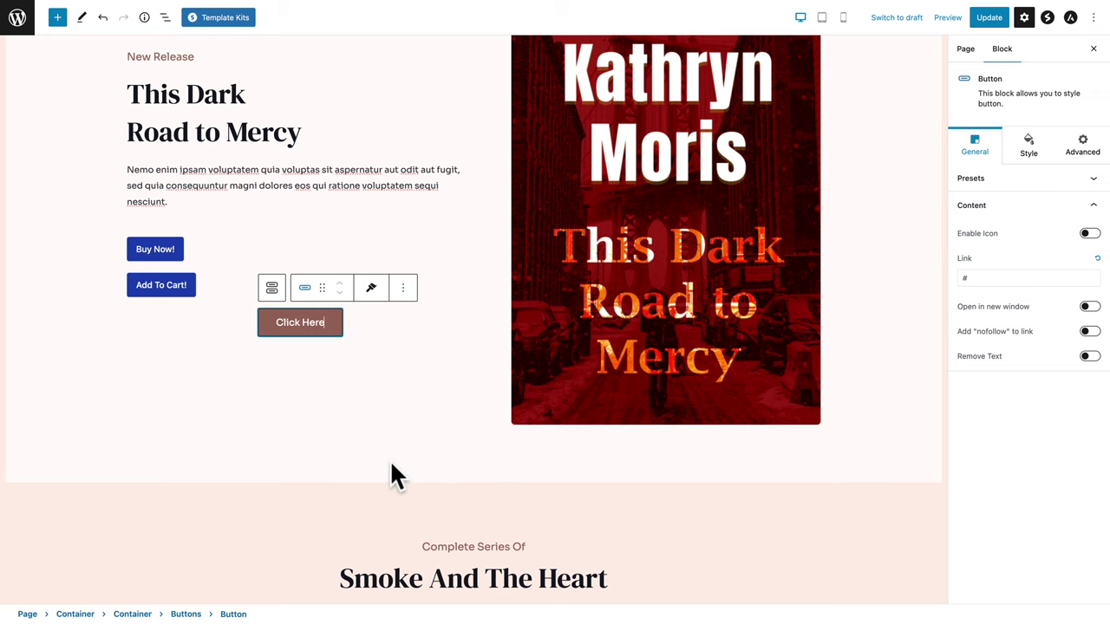
pyautogui.write('Buy')
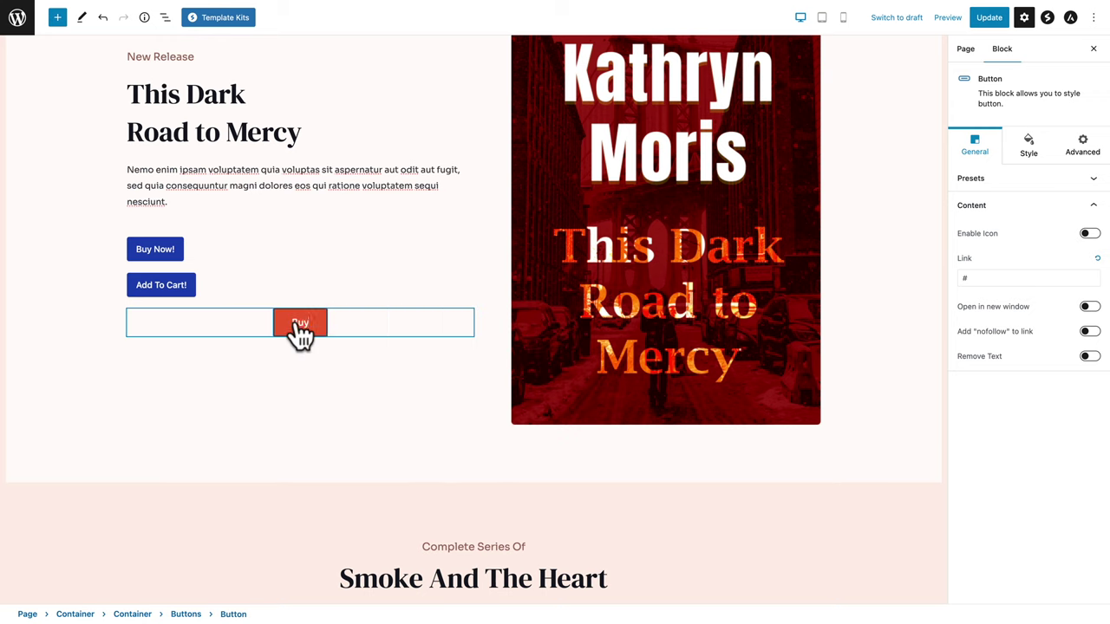
pyautogui.write(' Now!')
# - Link the Buy Now! button to the copied checkout page address and update the Books page
pyautogui.click(965, 278)
pyautogui.write('#')
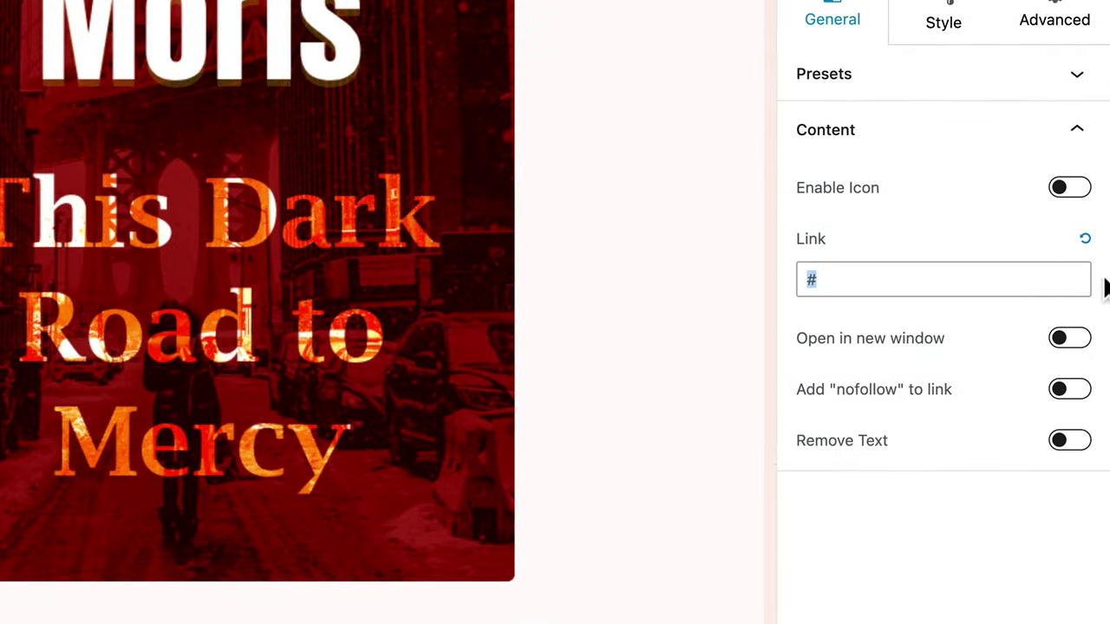
pyautogui.rightClick(1019, 278)
pyautogui.click(992, 354)
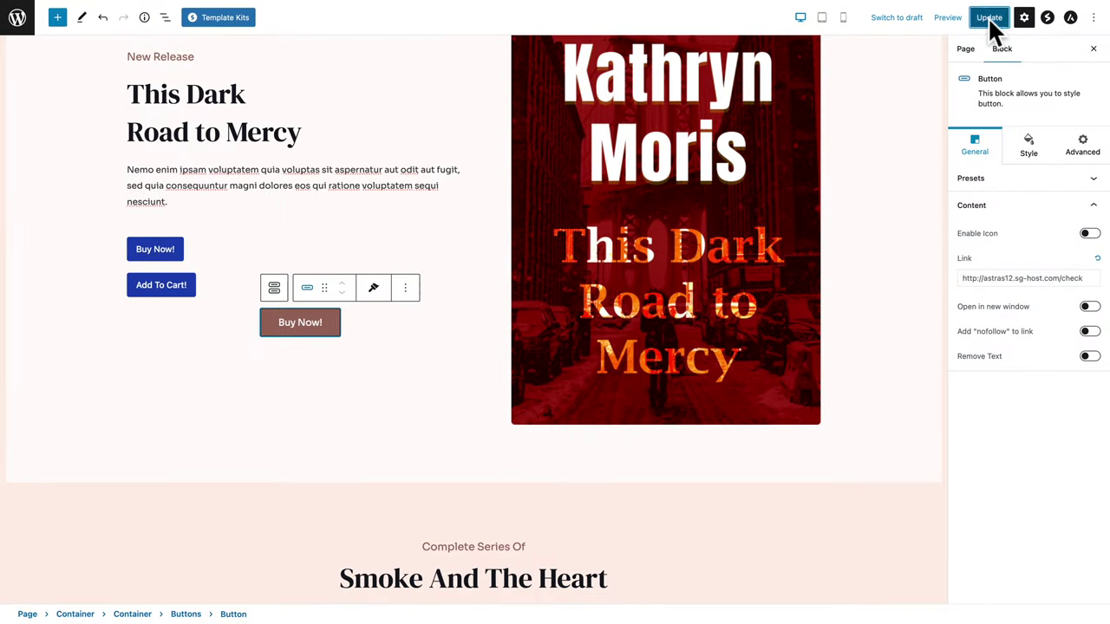
pyautogui.click(982, 17)
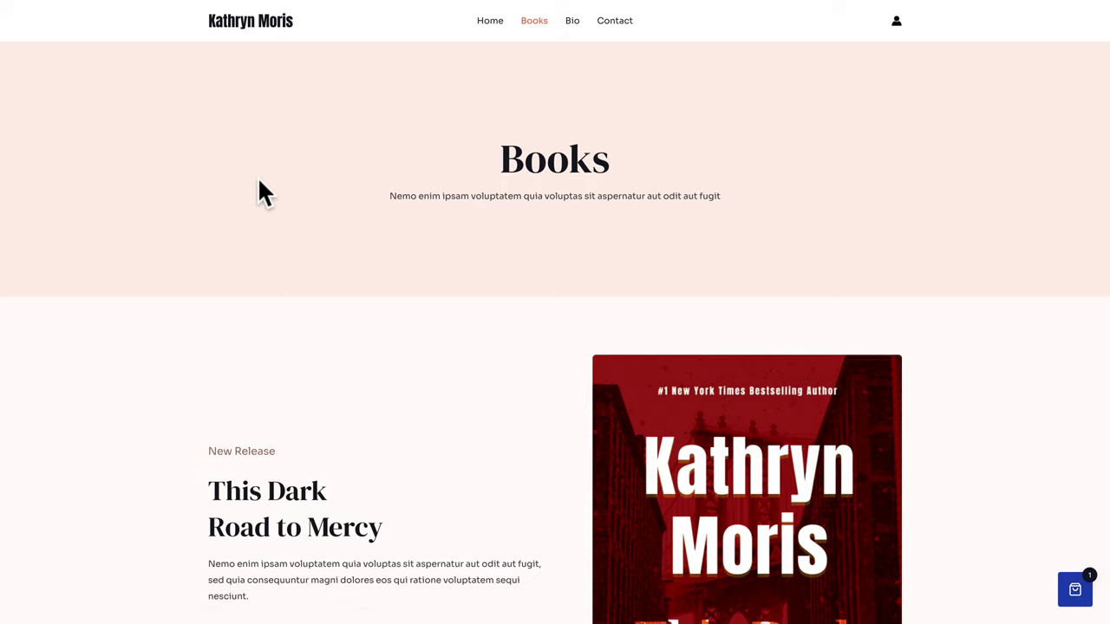
# - Follow the Buy Now! button in New Release to confirm the $12.00 This Dark Road To Mercy checkout
pyautogui.scroll(-5, 261, 189)
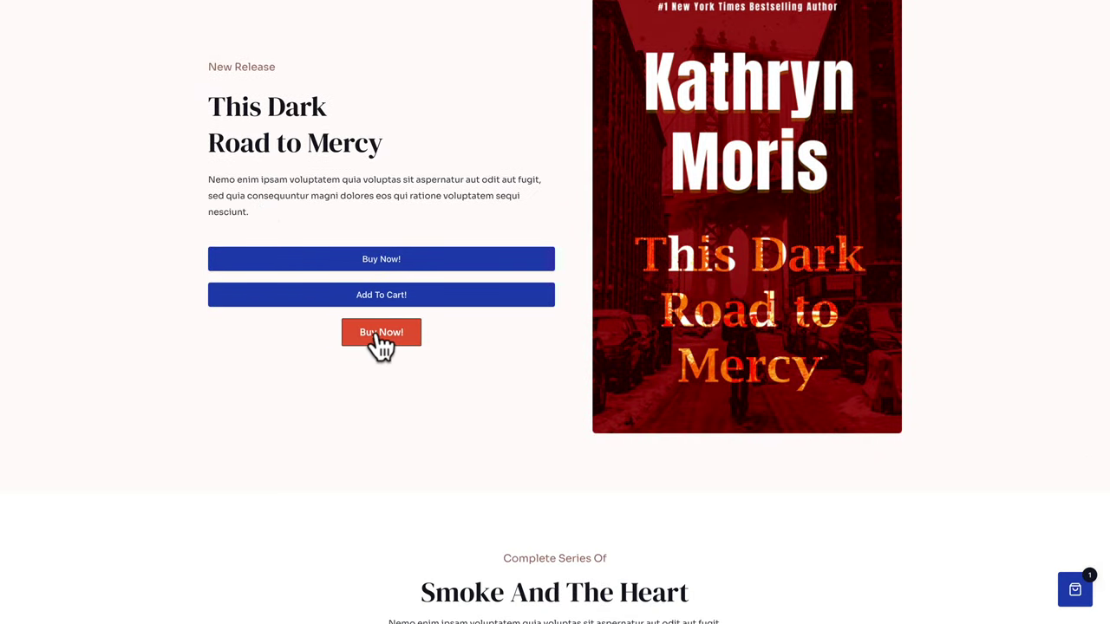
pyautogui.click(377, 334)
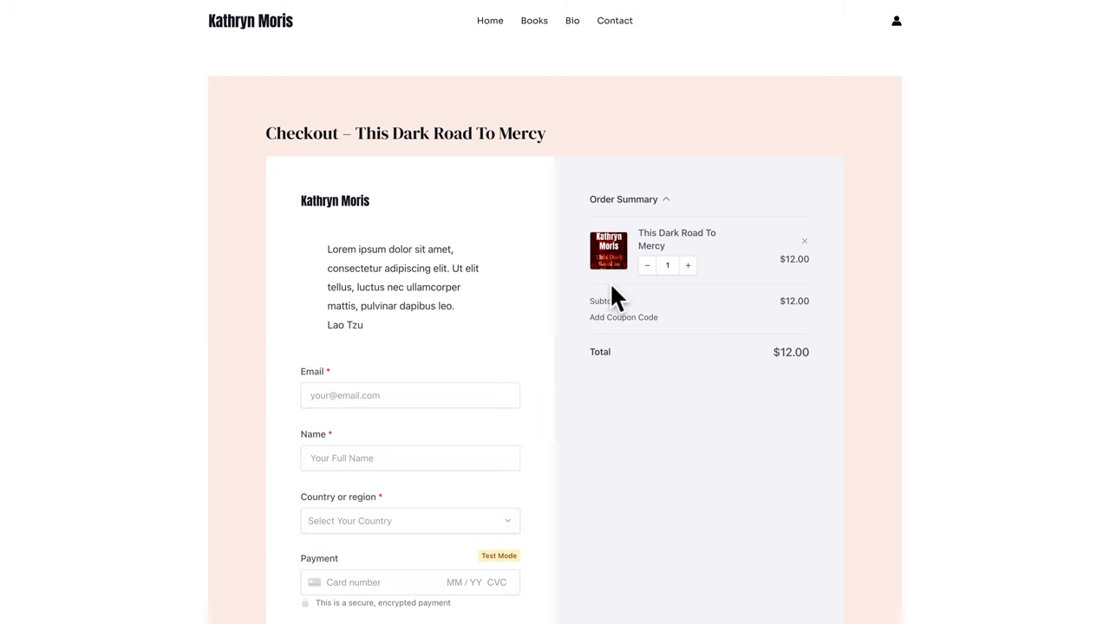
pyautogui.moveTo(327, 246); pyautogui.dragTo(390, 330)
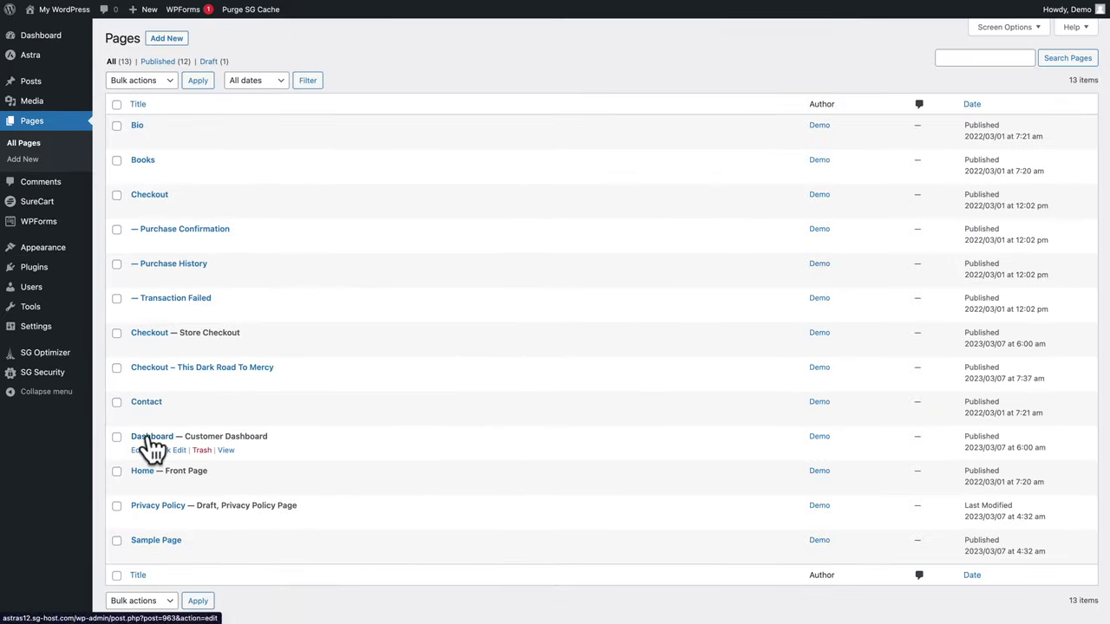
# - Copy the link address of the Dashboard — Customer Dashboard page
pyautogui.rightClick(226, 450)
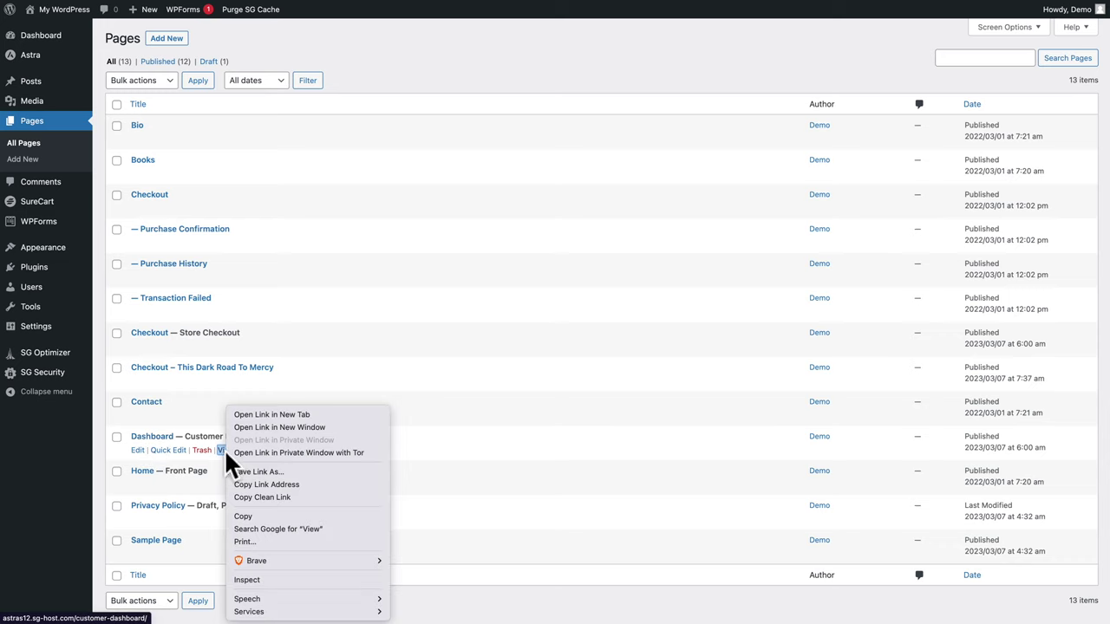
pyautogui.click(248, 485)
pyautogui.moveTo(19, 59)
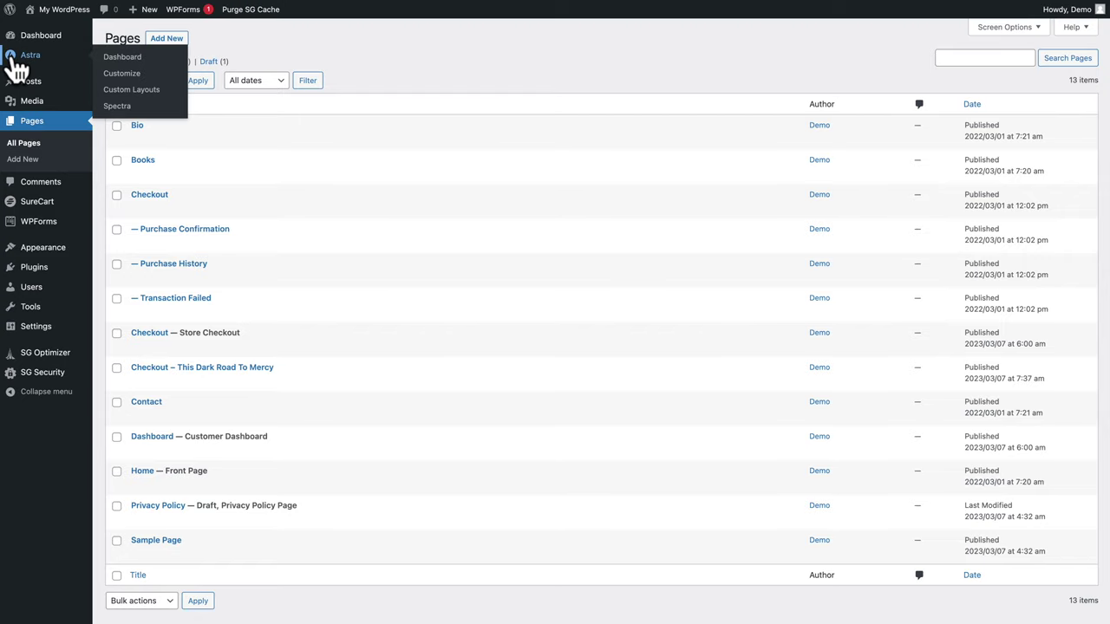
# - In the Astra Customizer, set the header Account Login URL to the customer dashboard and publish
pyautogui.click(270, 120)
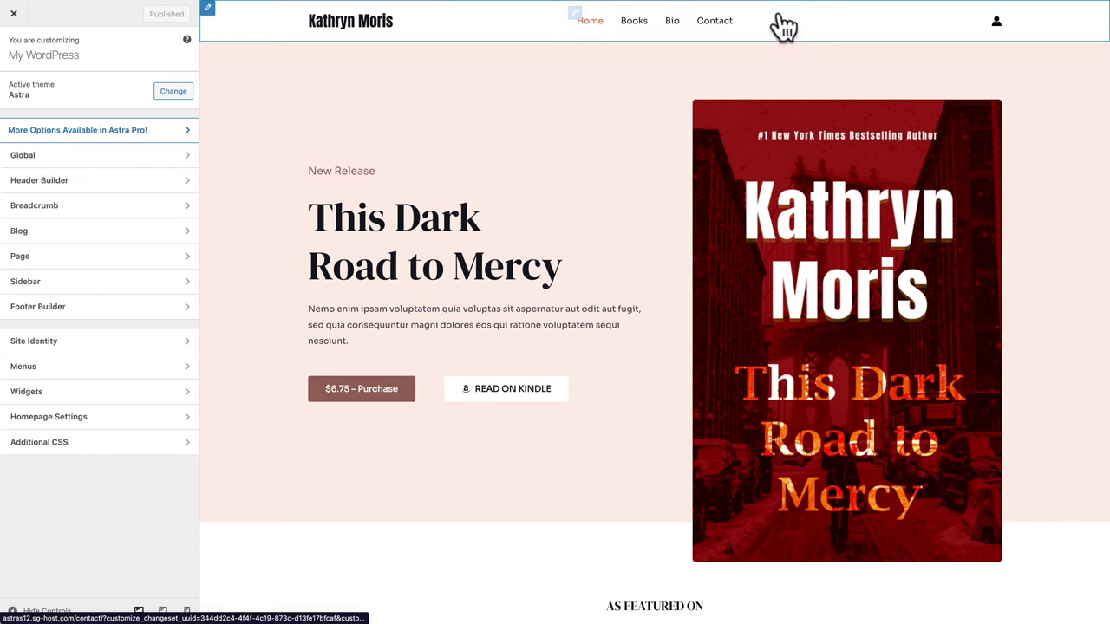
pyautogui.moveTo(998, 29)
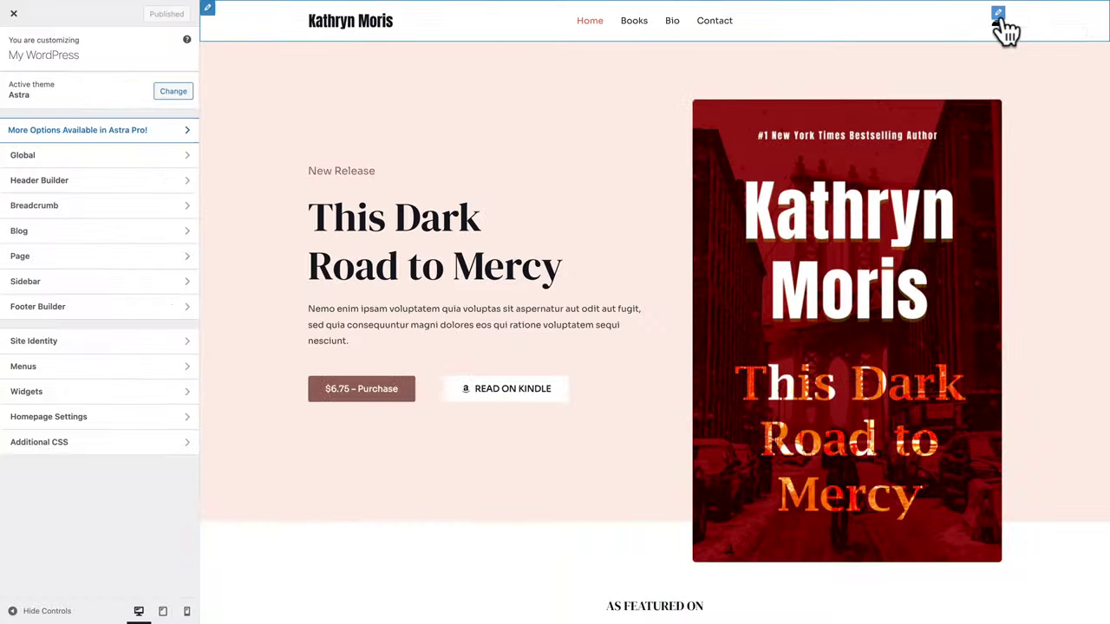
pyautogui.click(999, 15)
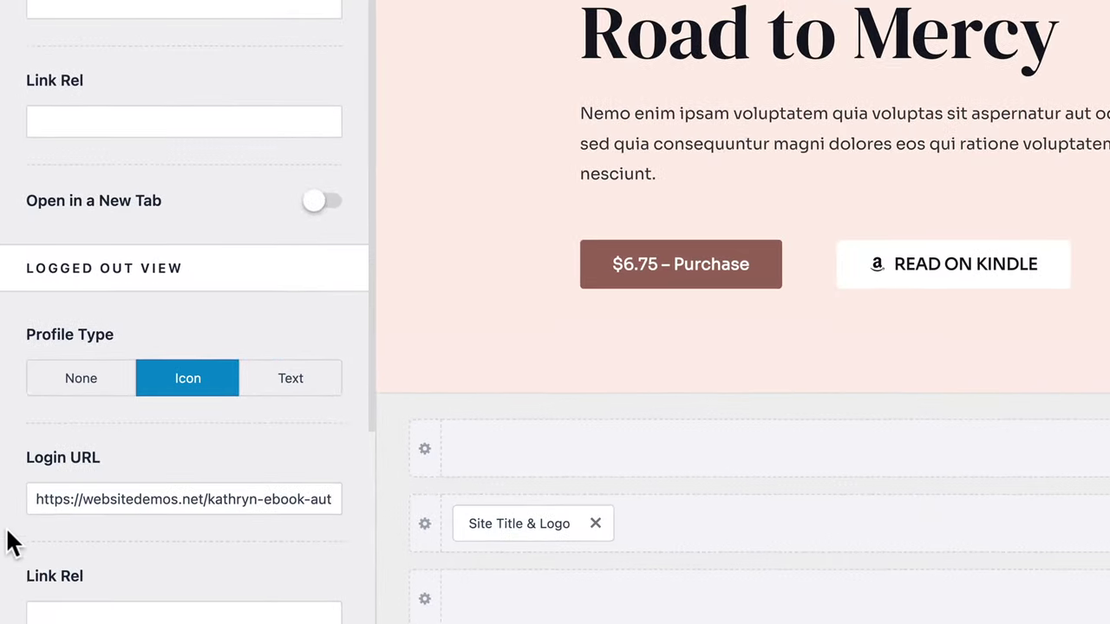
pyautogui.click(23, 515)
pyautogui.tripleClick(42, 502)
pyautogui.press('BackSpace')
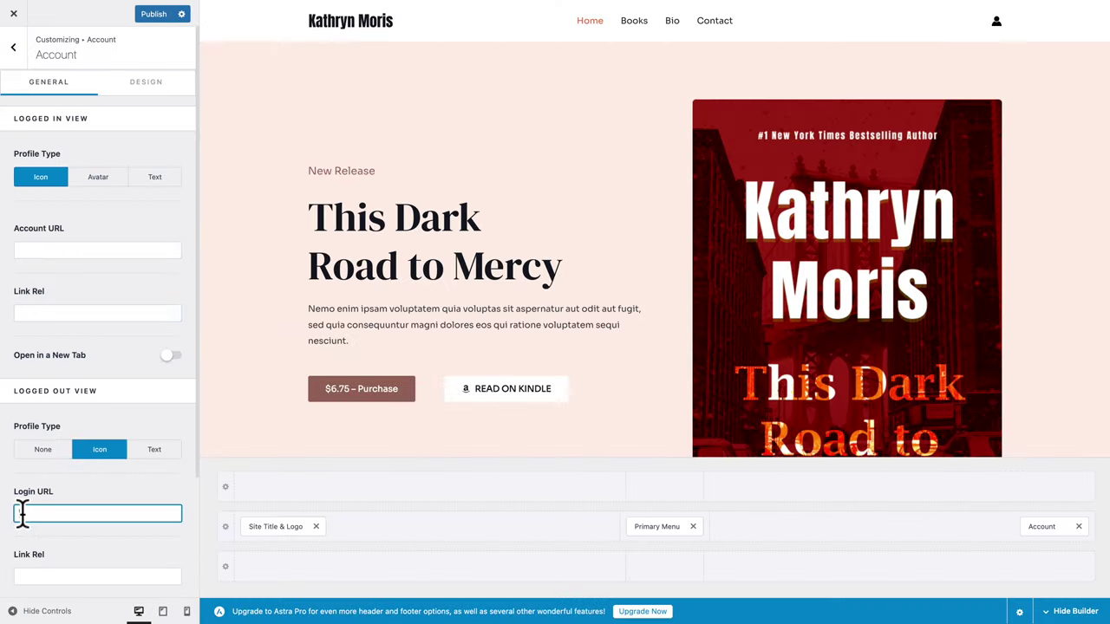
pyautogui.rightClick(22, 513)
pyautogui.click(47, 505)
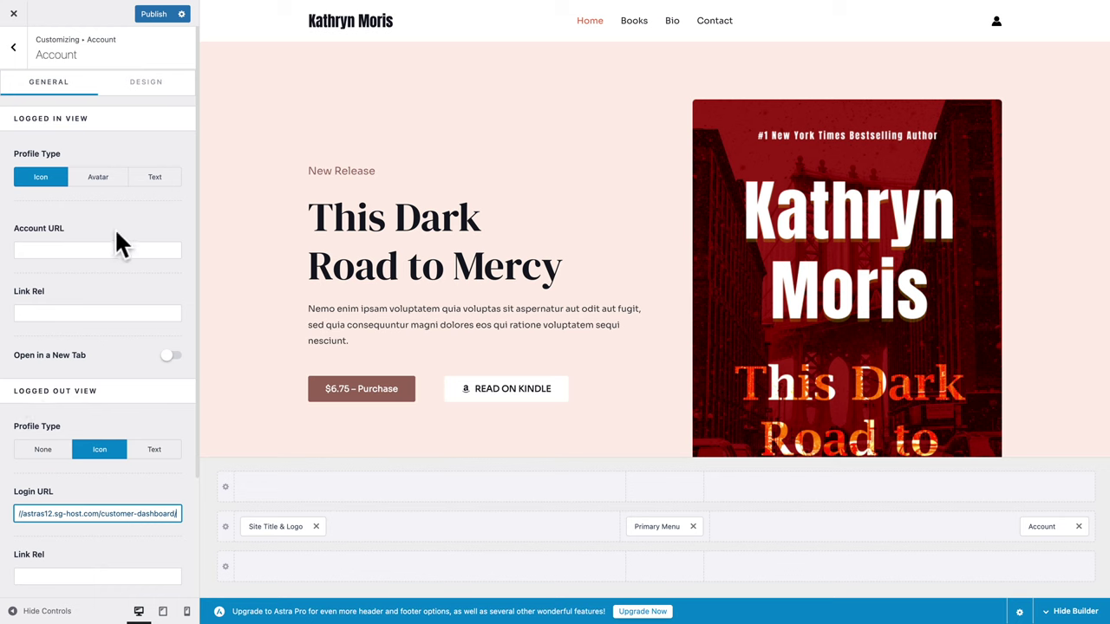
pyautogui.click(155, 16)
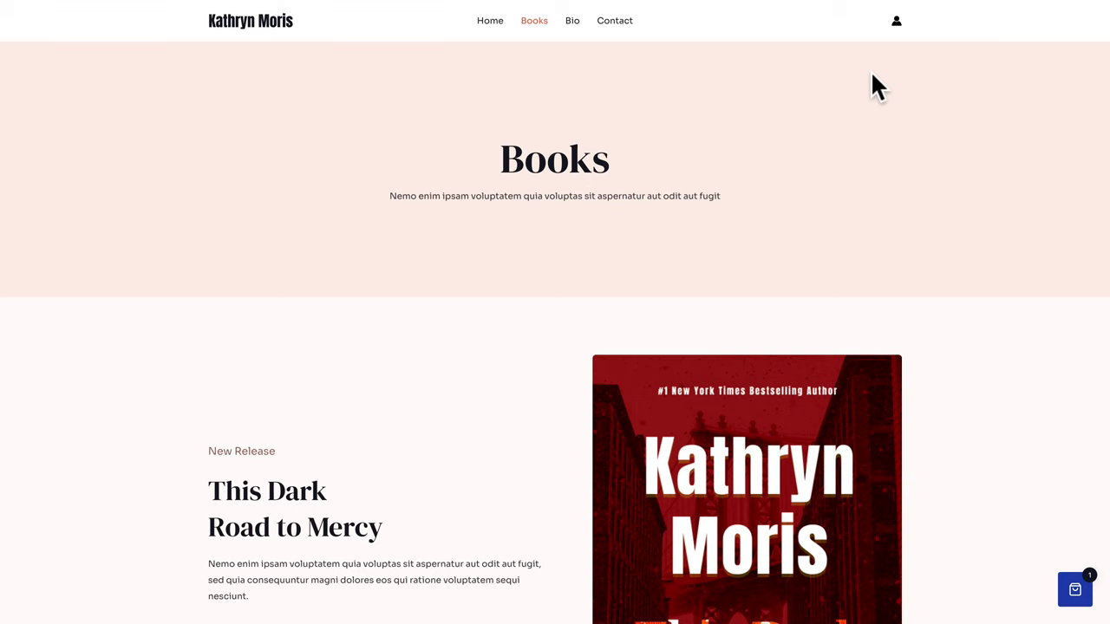
pyautogui.click(895, 20)
pyautogui.click(896, 22)
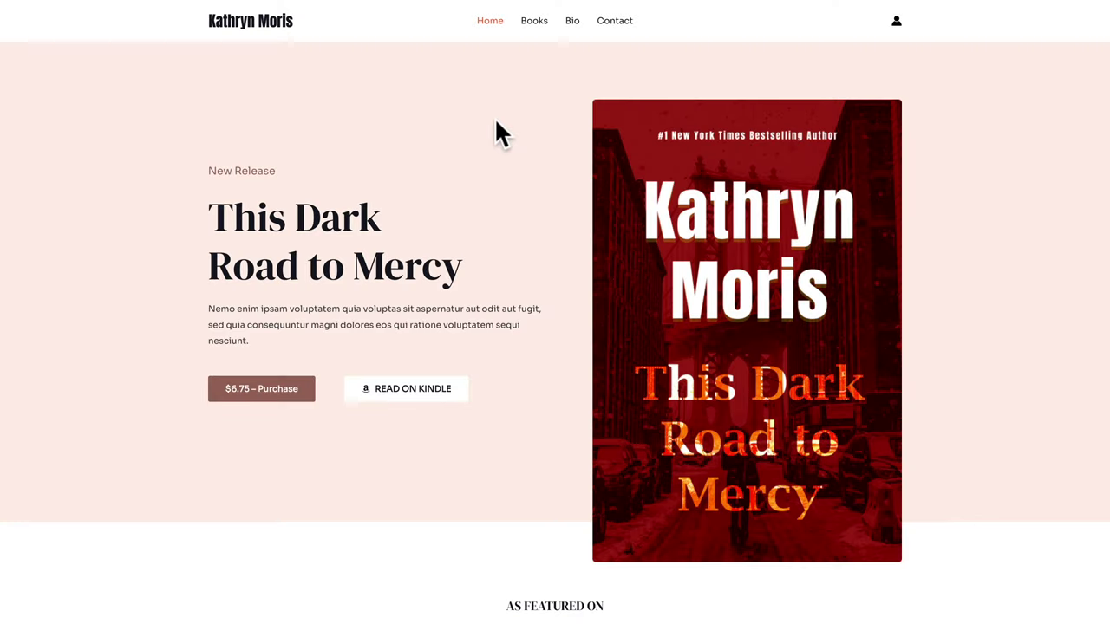
pyautogui.click(535, 23)
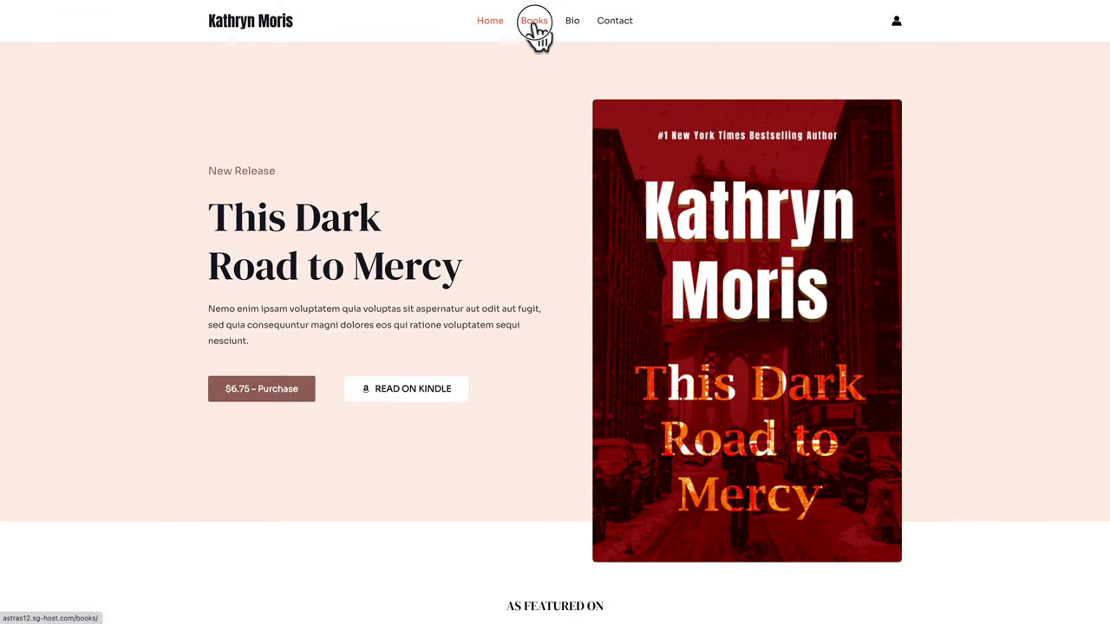
pyautogui.scroll(-7, 512, 131)
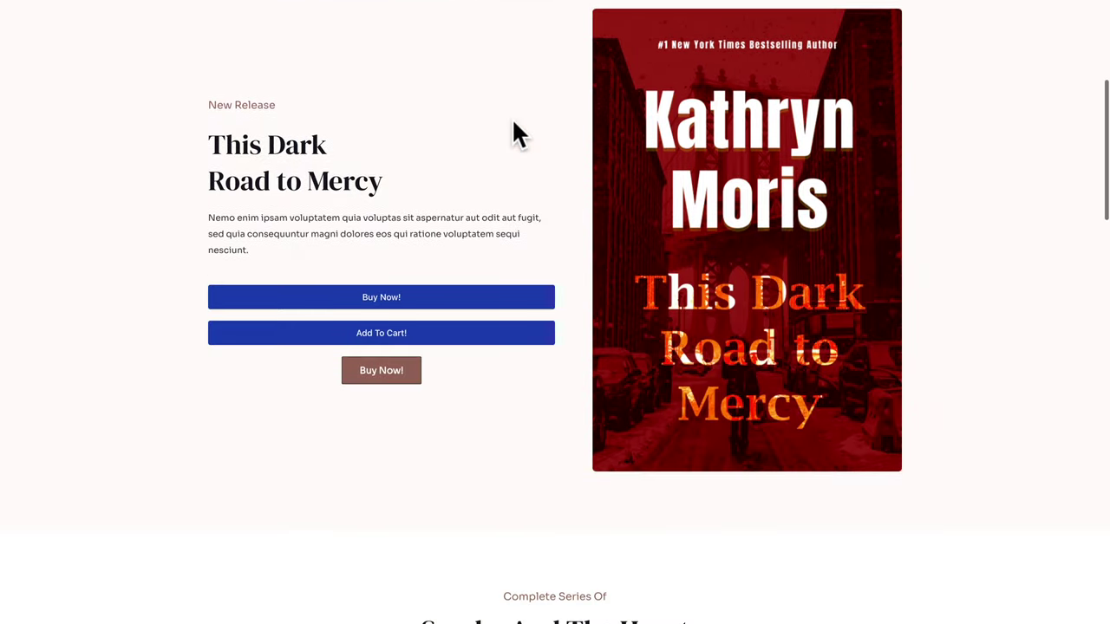
pyautogui.scroll(-3, 513, 121)
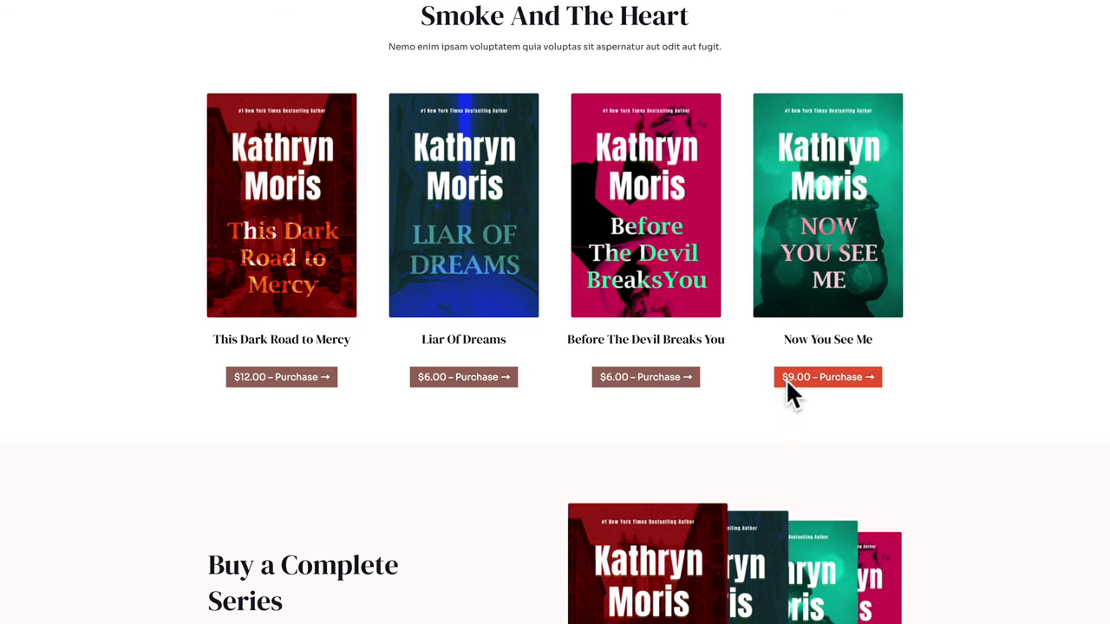
# - Start the $9.00 Now You See Me purchase and autofill the customer's e-mail, name and address
pyautogui.click(789, 383)
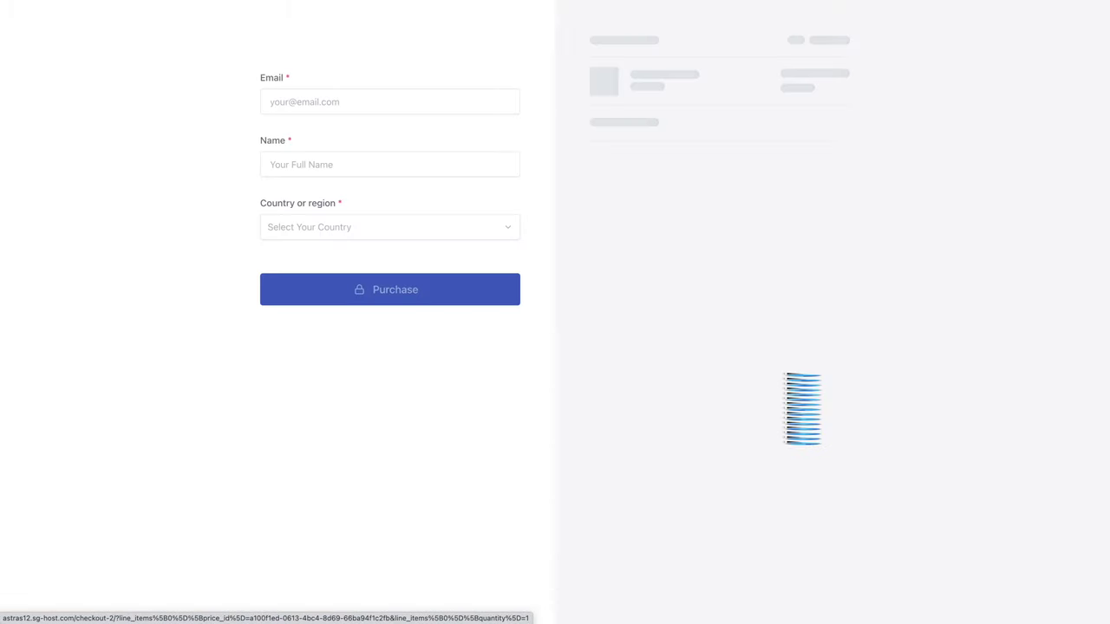
pyautogui.click(292, 90)
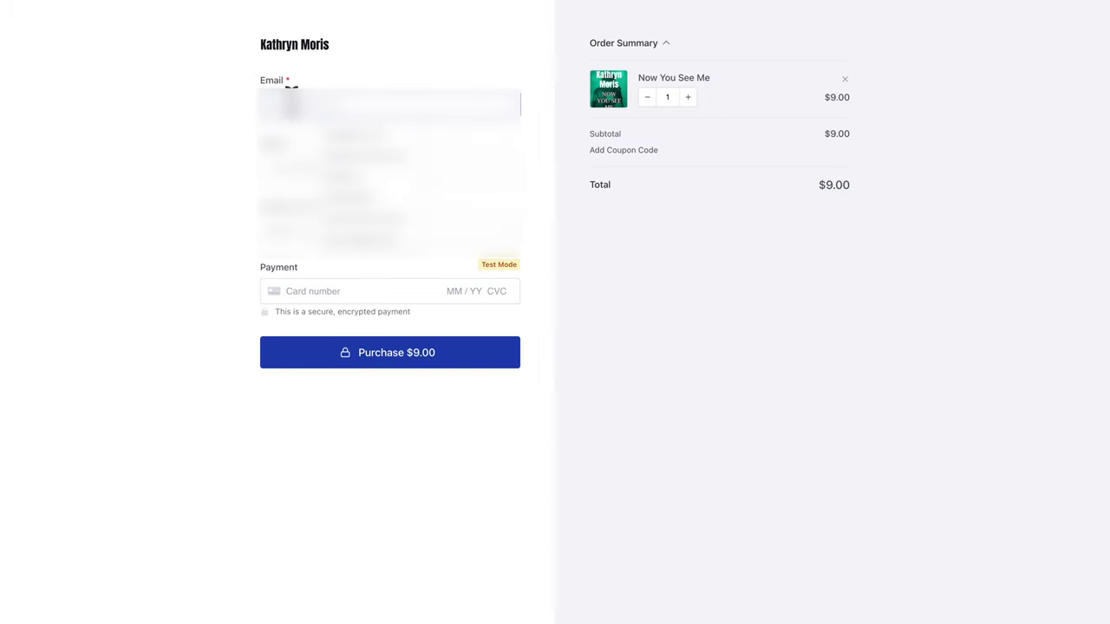
pyautogui.click(277, 135)
pyautogui.click(275, 167)
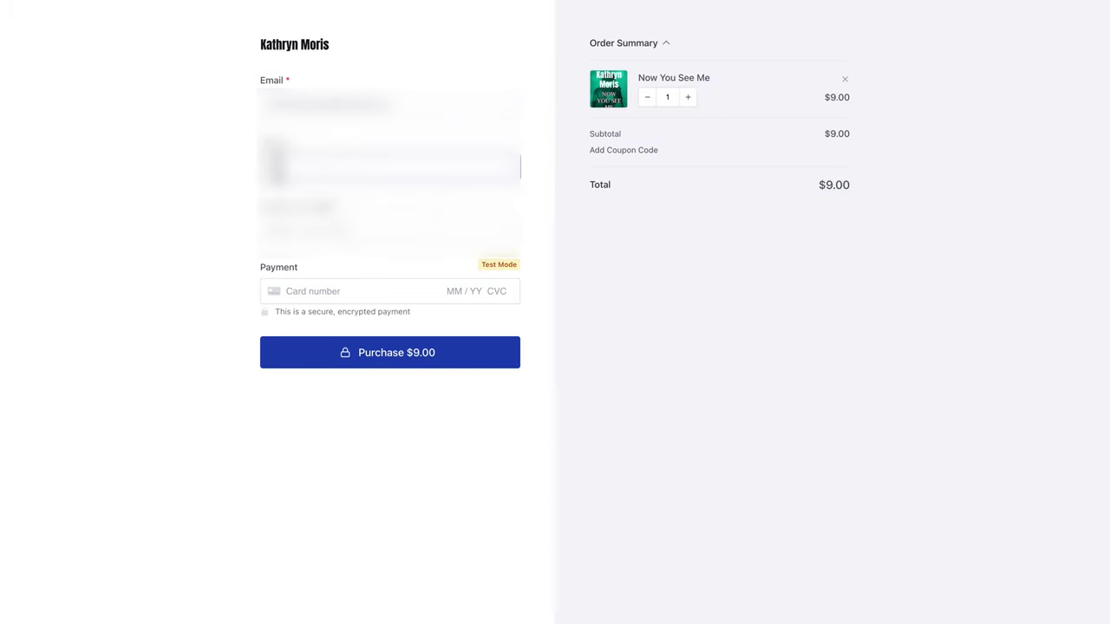
# - Enter the 4242 test card details, complete the purchase, and continue past the thank-you message
pyautogui.click(293, 317)
pyautogui.write('42424242 4242 4242')
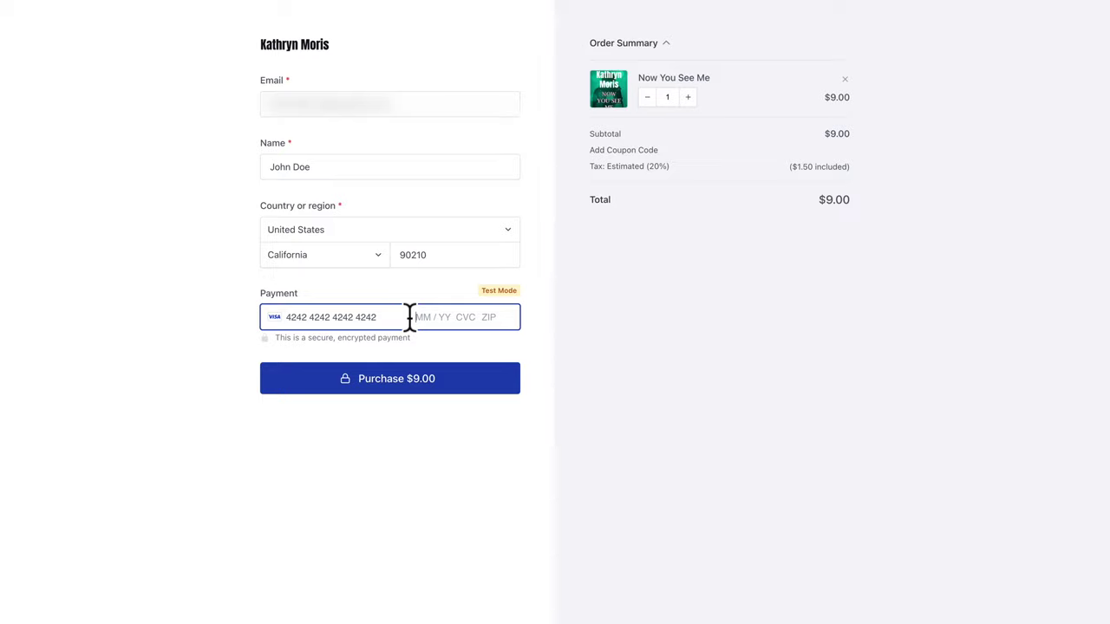
pyautogui.write('122812390210')
pyautogui.click(409, 377)
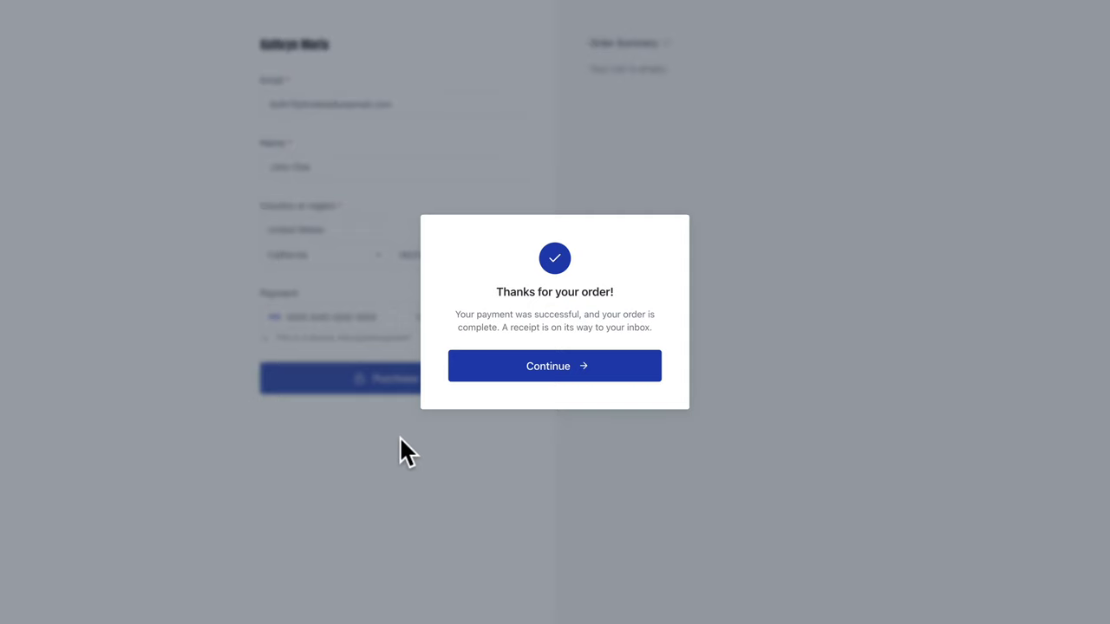
pyautogui.click(527, 365)
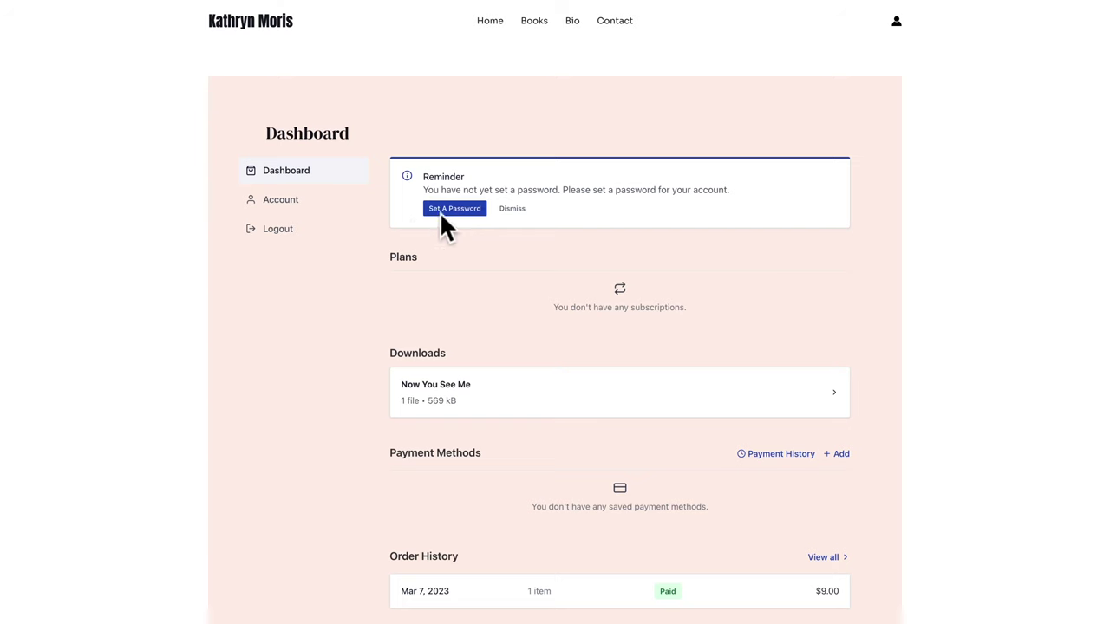
# - Set and confirm a new password for the customer account, check Payment History, then return to the dashboard
pyautogui.click(452, 209)
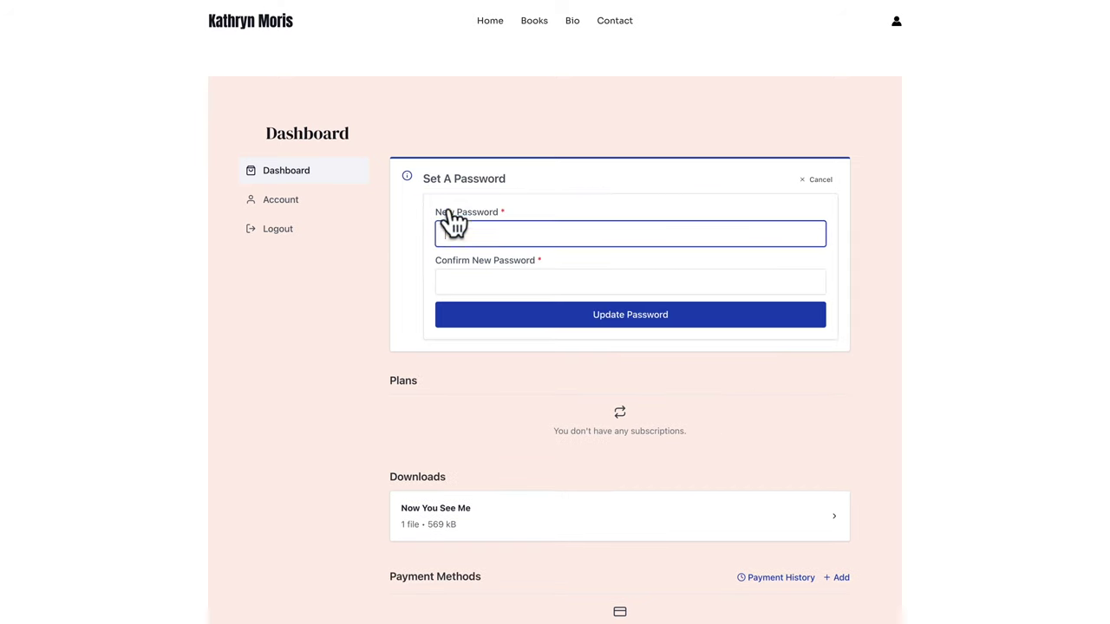
pyautogui.hotkey('ctrl', 'v')
pyautogui.click(463, 275)
pyautogui.hotkey('ctrl', 'v')
pyautogui.click(515, 310)
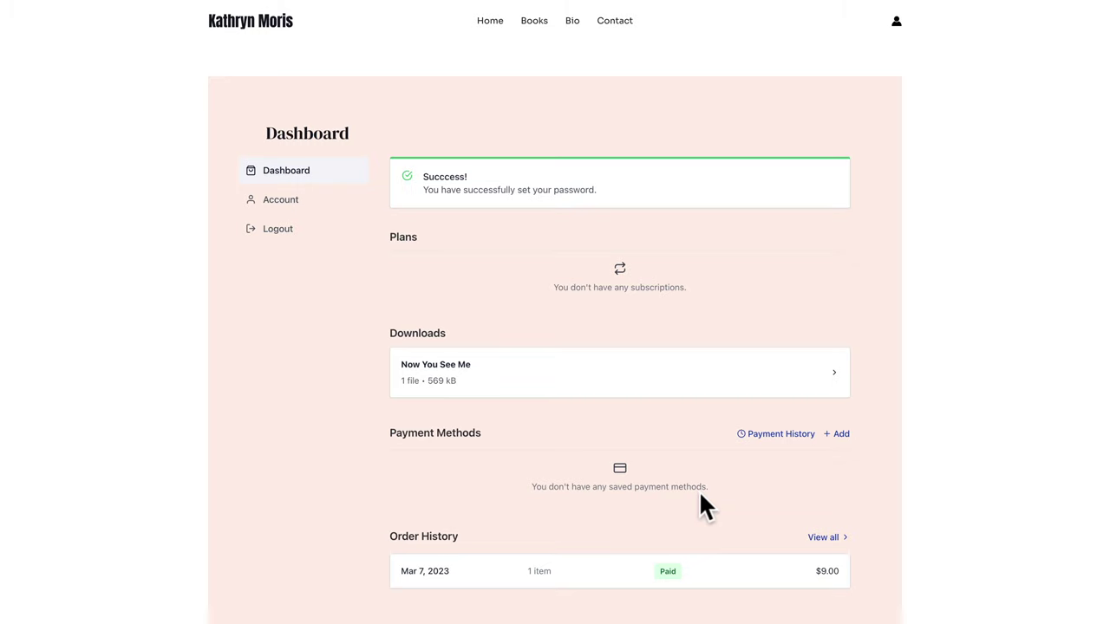
pyautogui.click(770, 434)
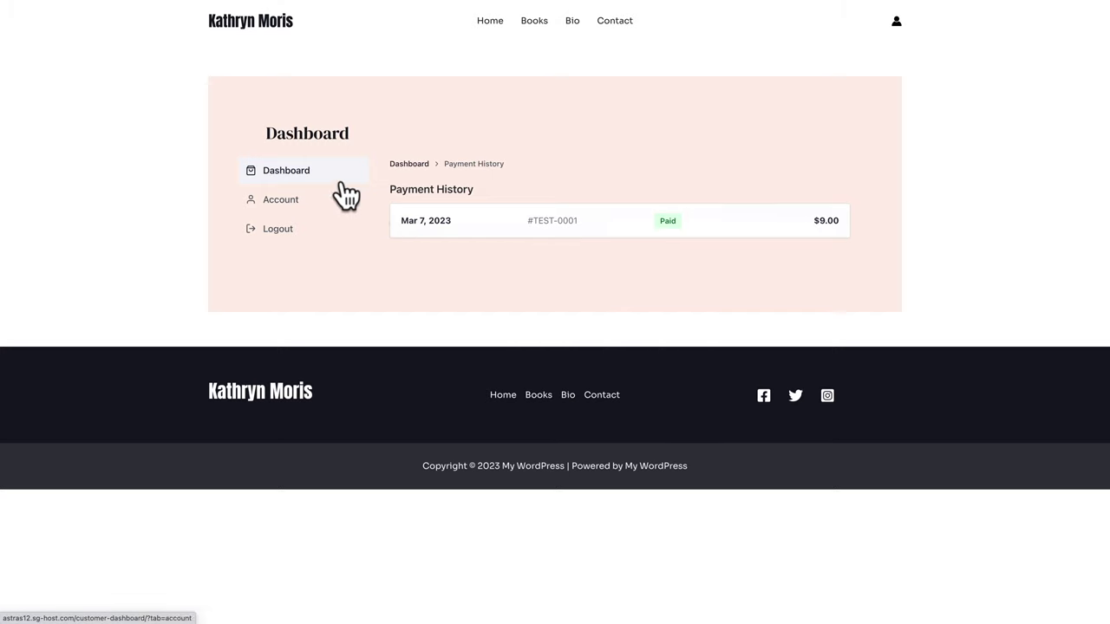
pyautogui.click(311, 179)
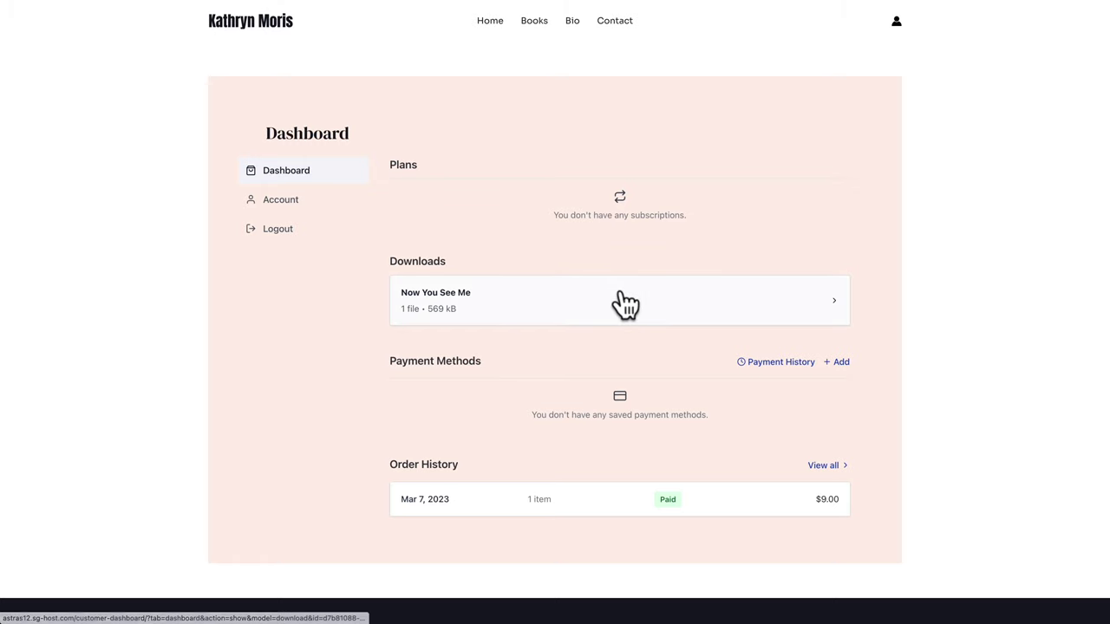
# - Download the Now You See Me book, save now-you-see-me.pdf to the downloads folder and open it
pyautogui.click(811, 305)
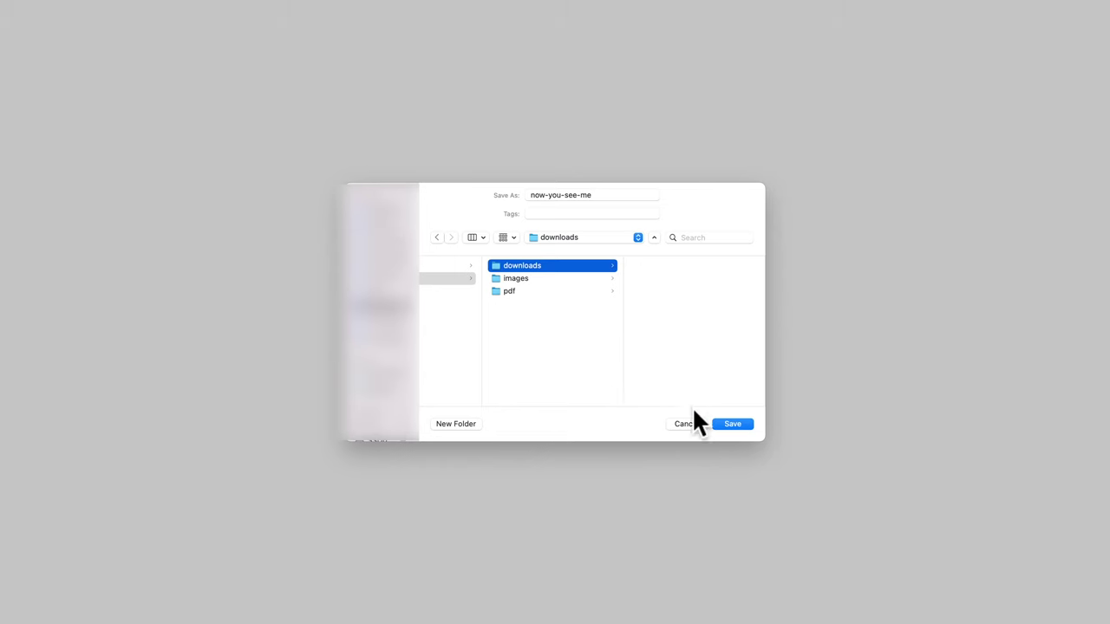
pyautogui.click(731, 424)
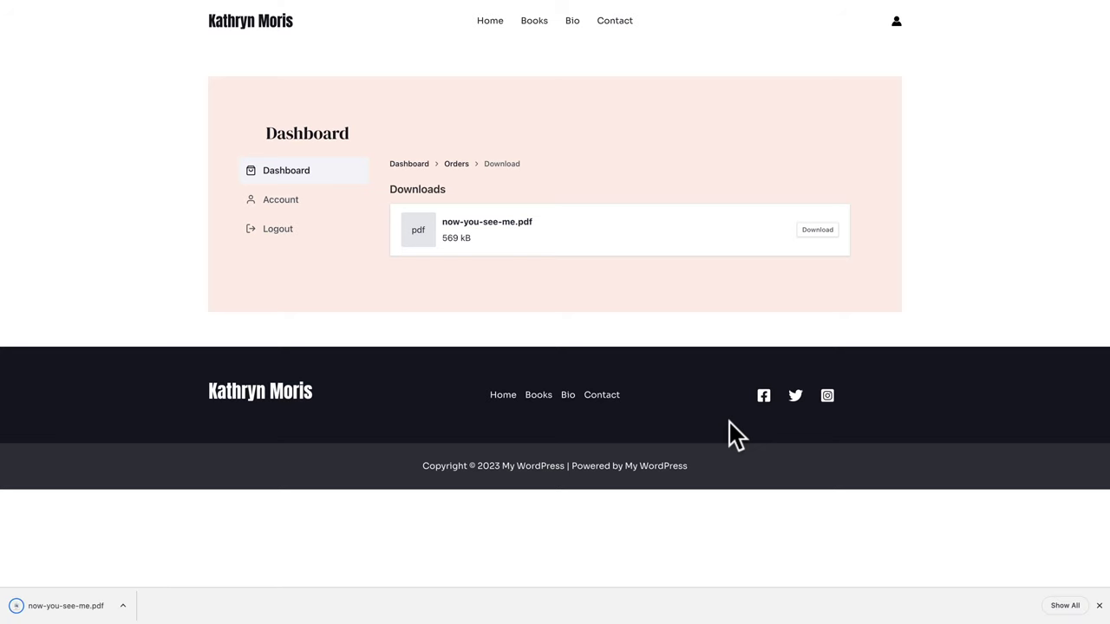
pyautogui.click(58, 608)
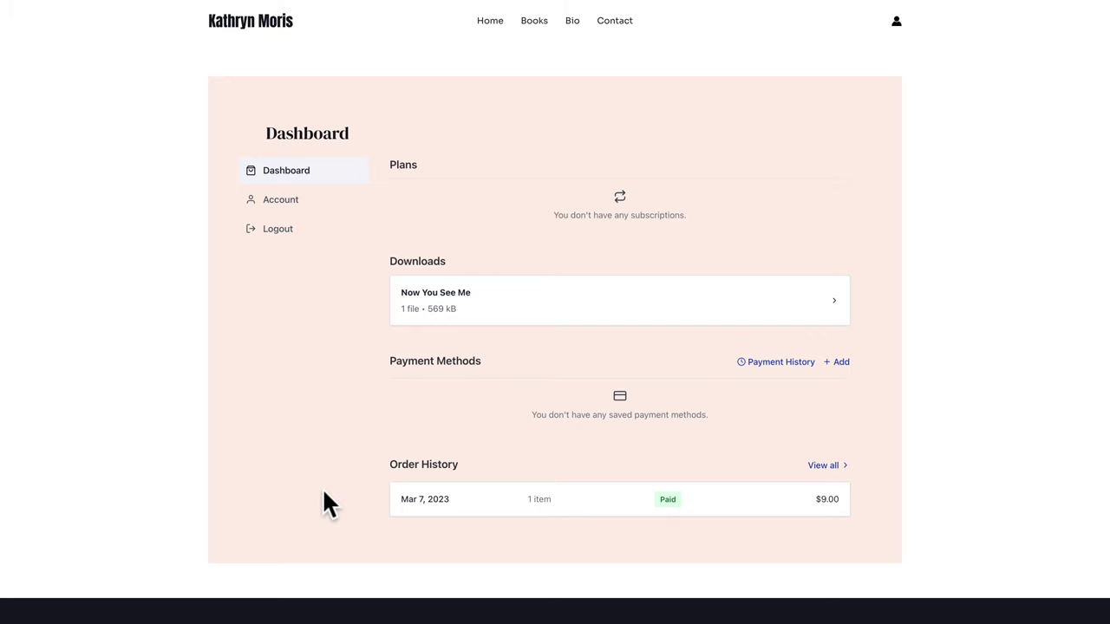
# - Open the Mar 7, 2023 order's details and get its receipt/invoice
pyautogui.click(447, 500)
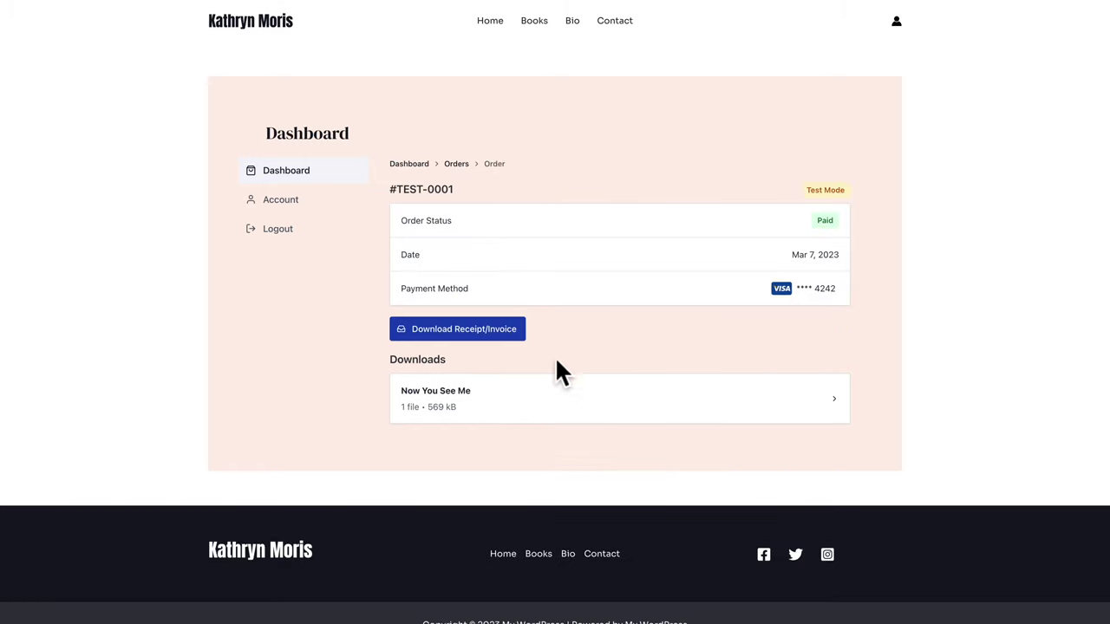
pyautogui.click(494, 333)
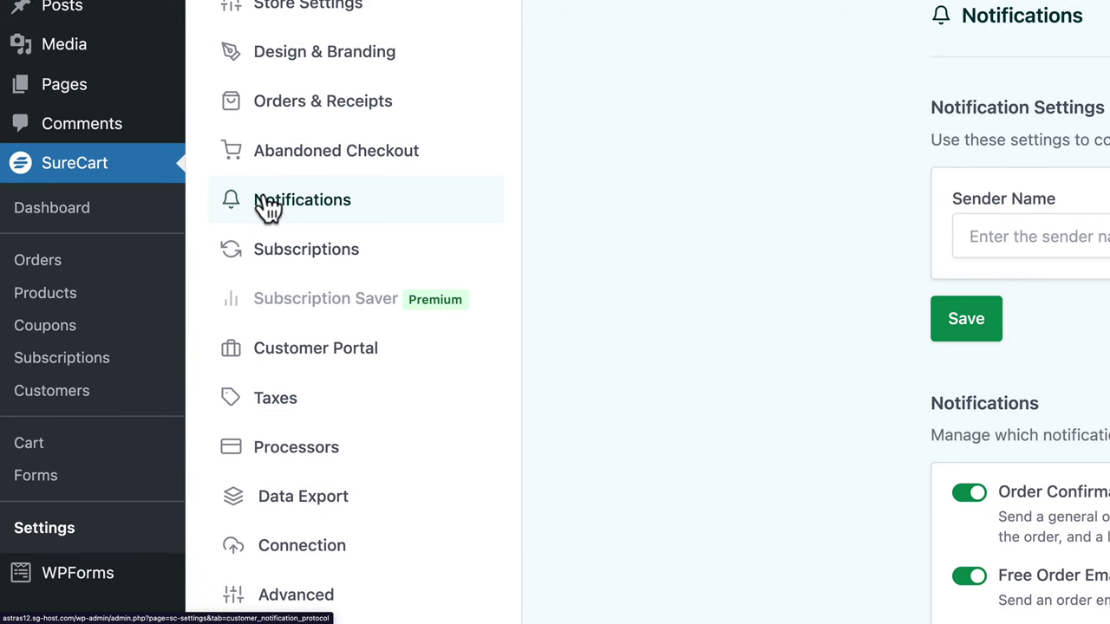
pyautogui.scroll(-5, 794, 545)
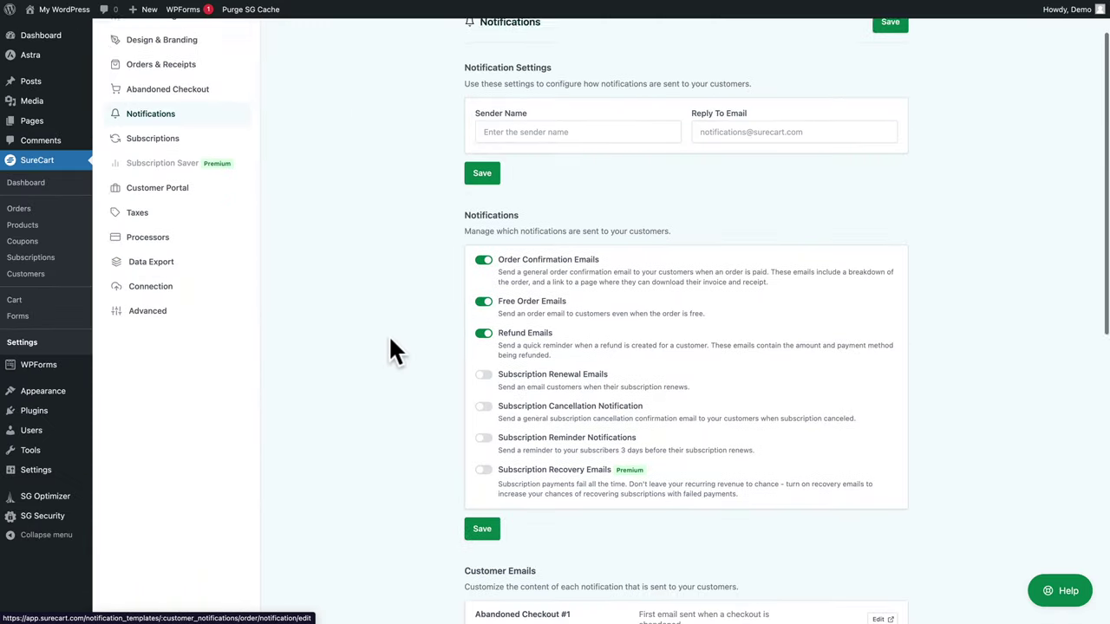
pyautogui.scroll(-3, 390, 342)
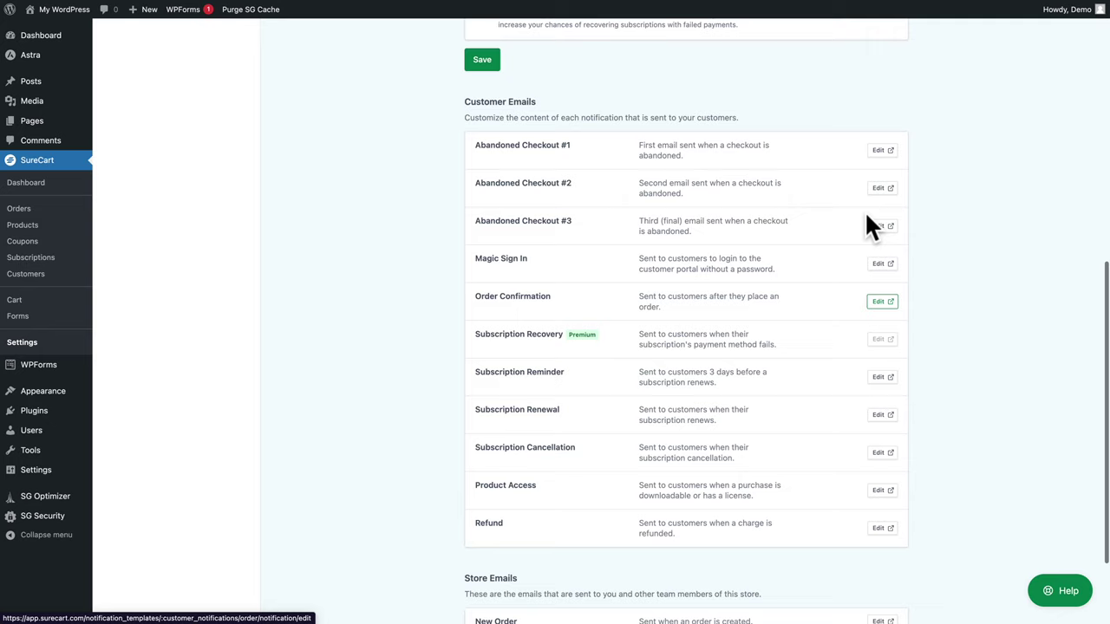